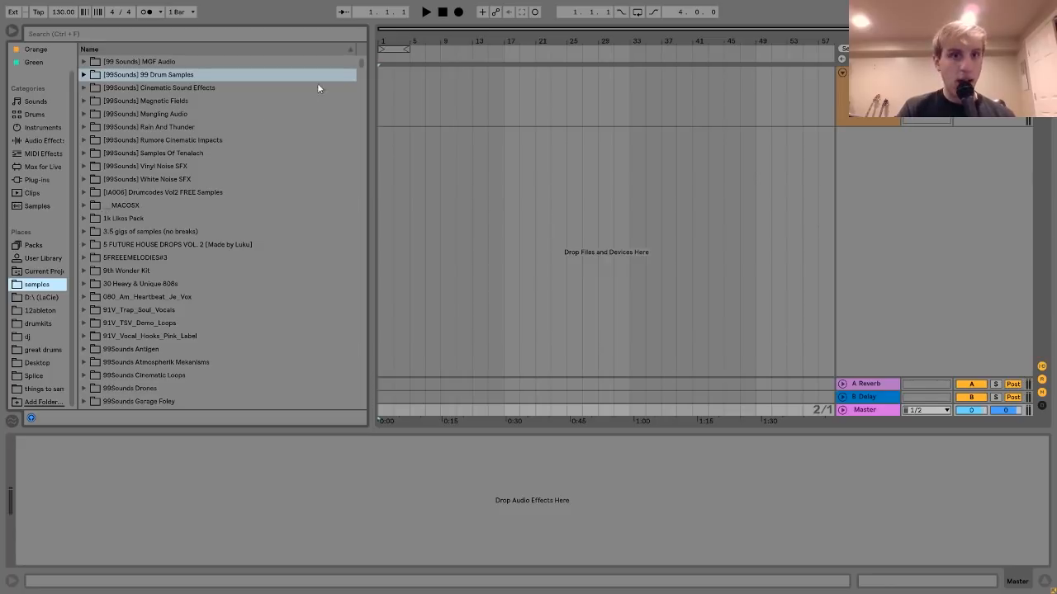
Open the Vengeance.Essential.Clubsounds.Vol.1-DVISO pack in the samples folder and go to its VEC1 Punchy bass drums.
drag(362, 63, 361, 252)
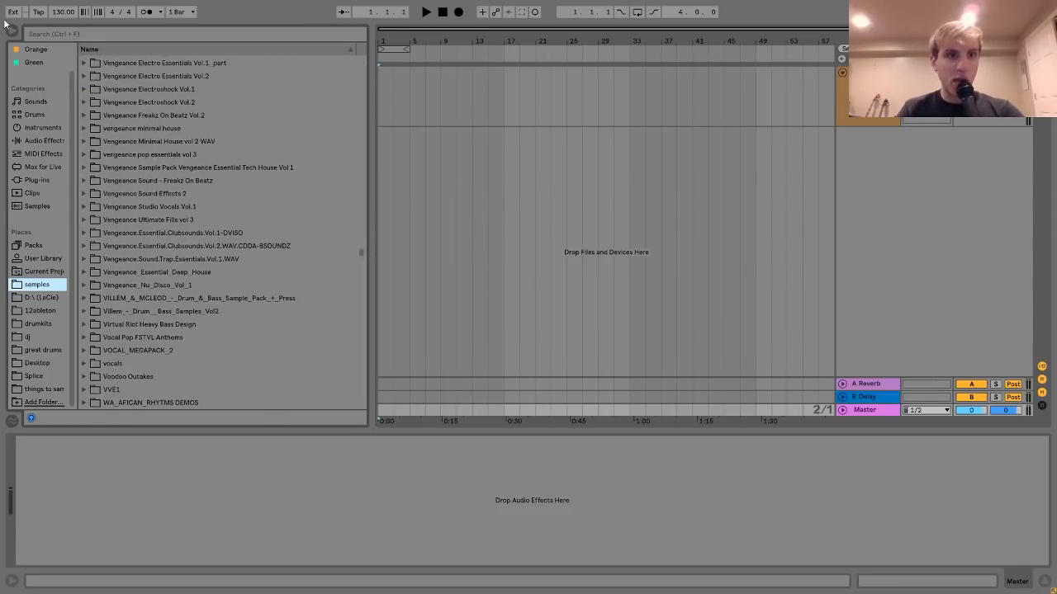
scroll(170, 195, down, 1)
click(168, 208)
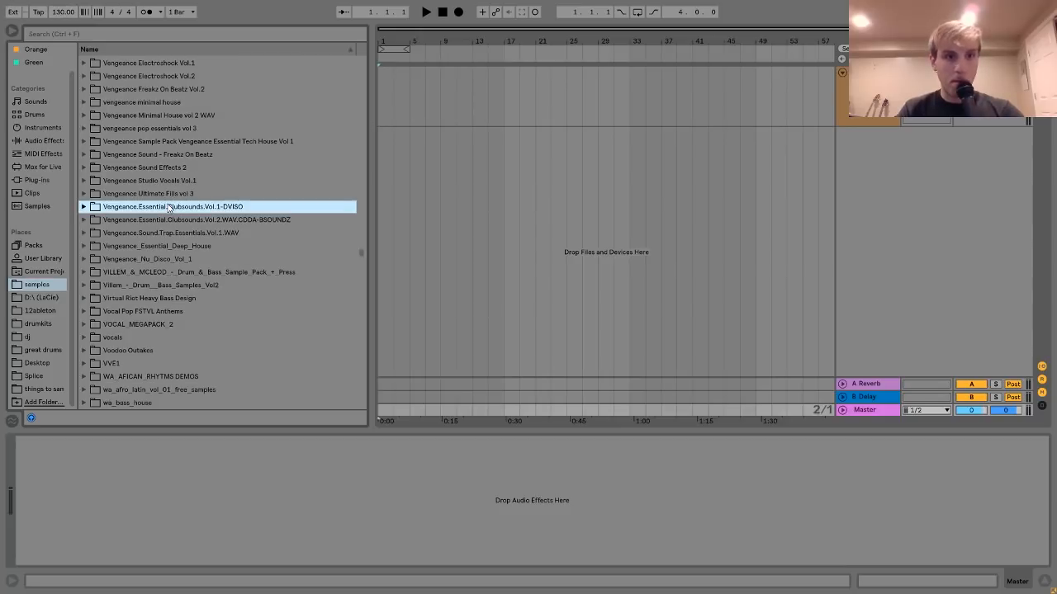
key(Right)
key(Down)
key(Down)
key(Down)
key(Down)
key(Down)
key(Down)
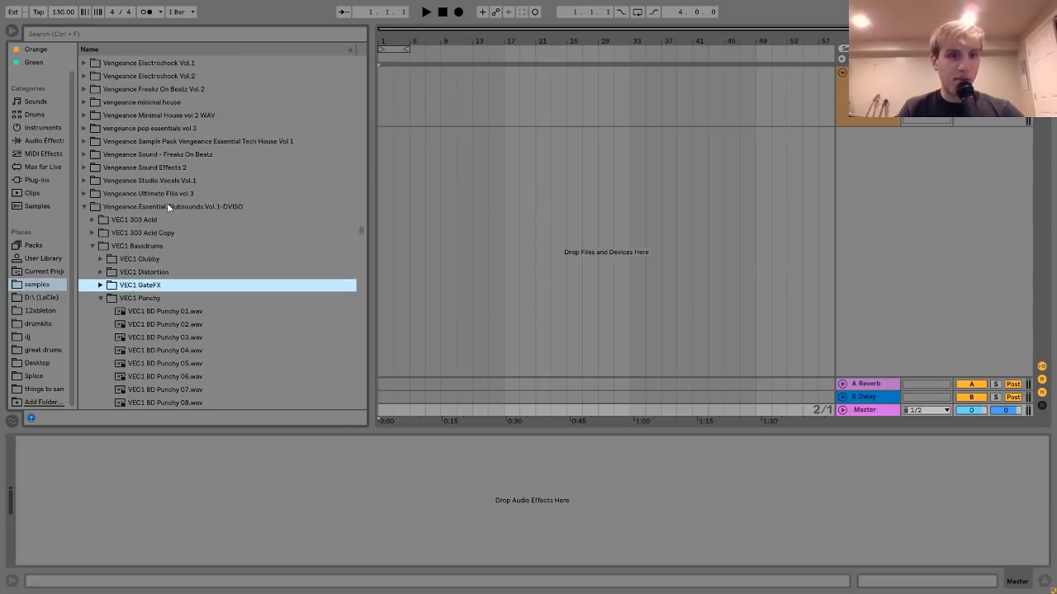
key(Down)
Audition the VEC1 BD Punchy kick samples from 01 to 07, comparing them back and forth.
key(Down)
key(Down)
key(Down)
key(Down)
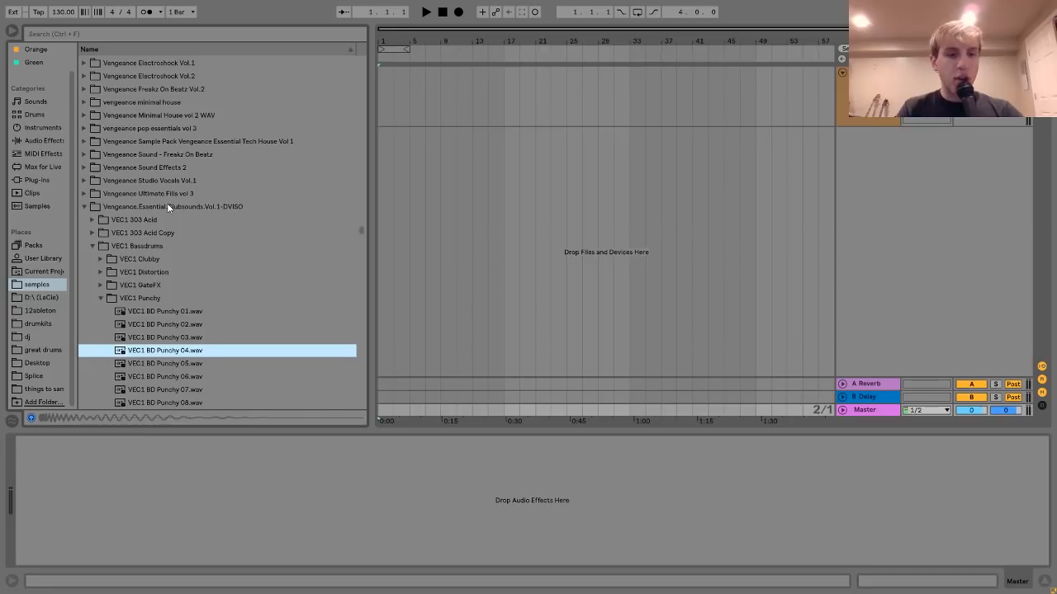
key(Up)
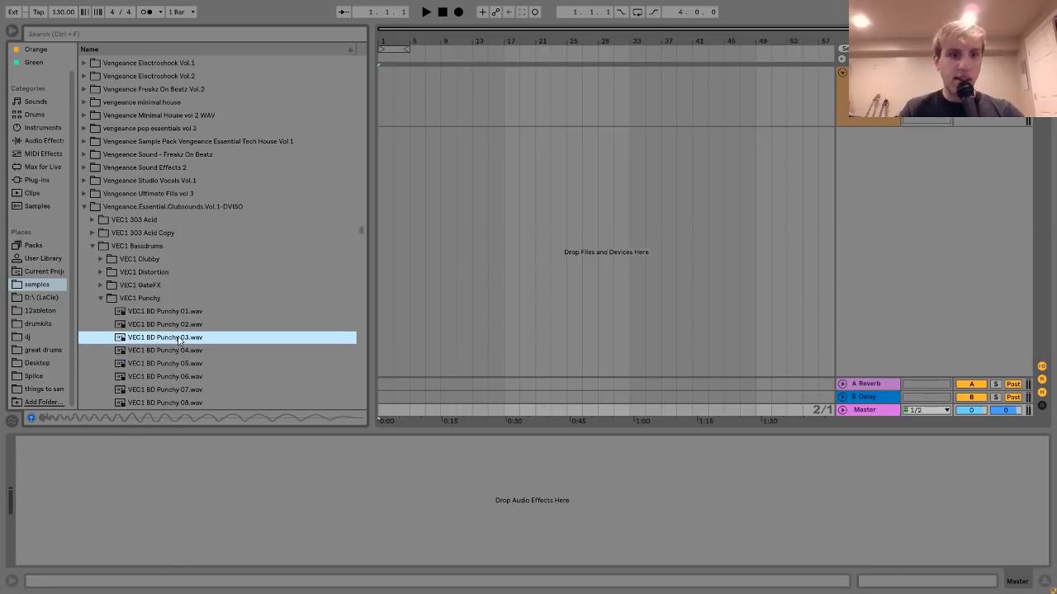
key(Down)
key(Down)
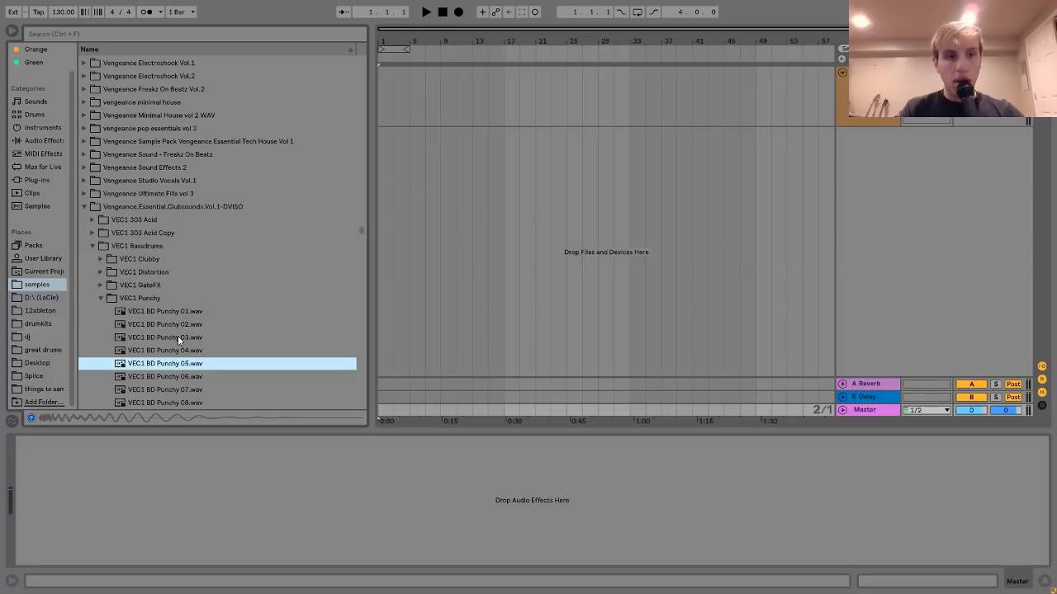
key(Down)
key(Down)
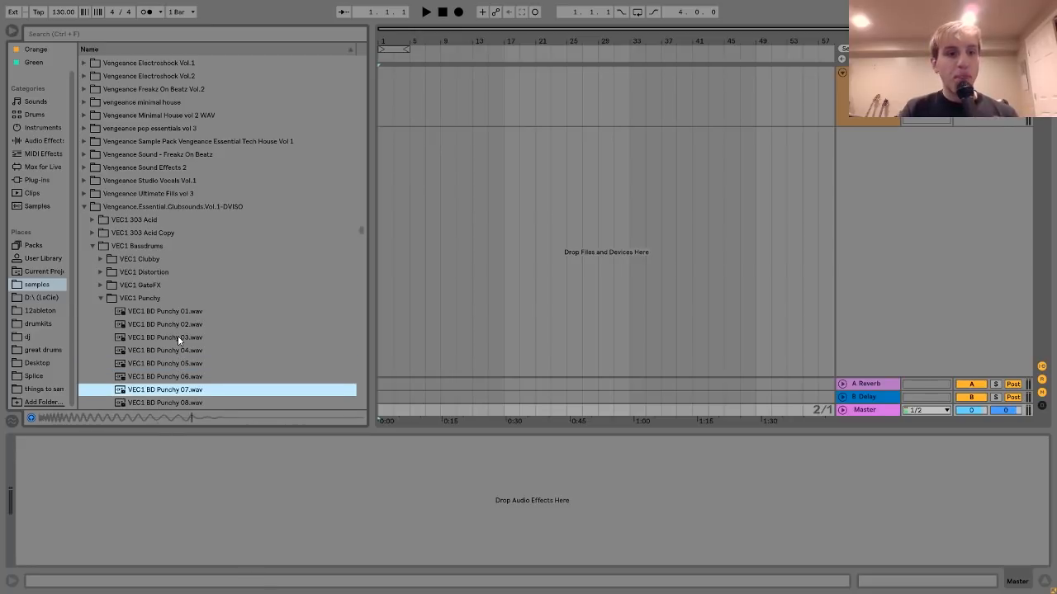
key(Up)
key(Up)
key(Up)
key(Up)
key(Up)
key(Down)
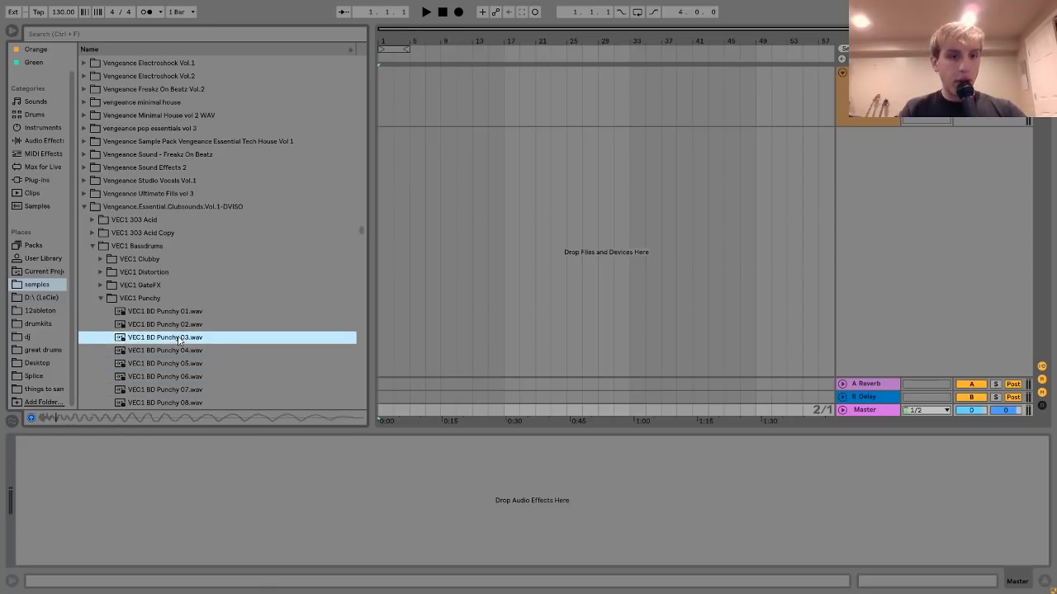
Place VEC1 BD Punchy 04.wav at bar 1 of the first audio track and duplicate it onto all four beats.
key(Down)
drag(178, 350, 382, 89)
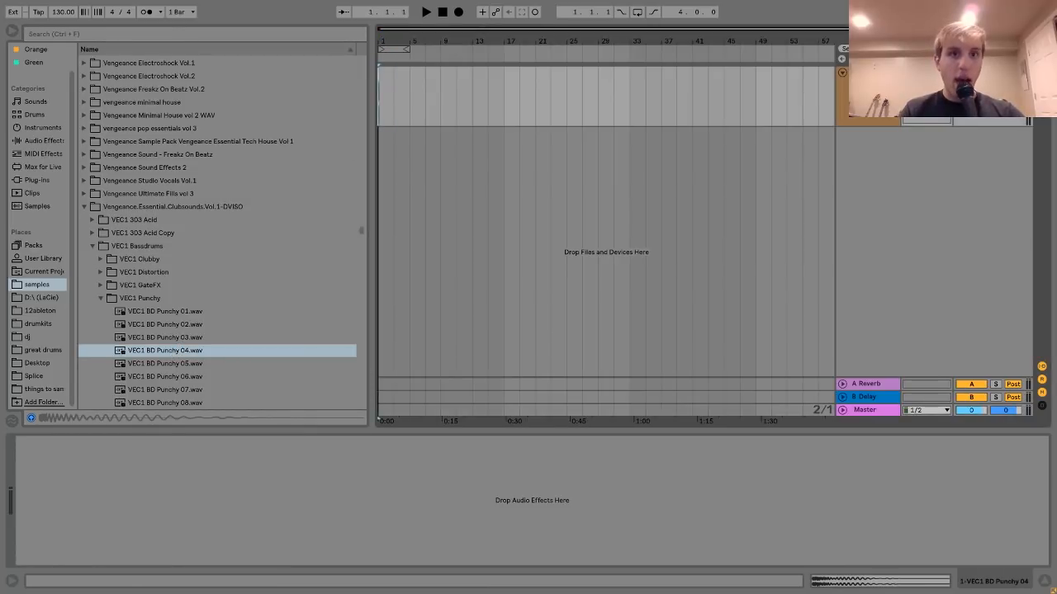
drag(386, 39, 384, 88)
key(ctrl+d)
key(ctrl+d)
key(ctrl+d)
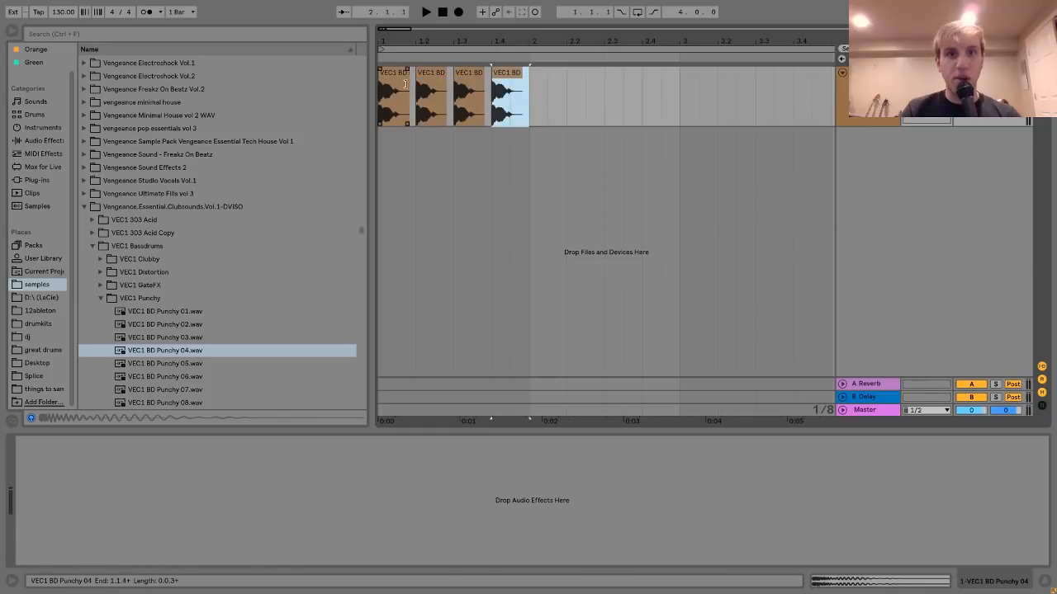
Duplicate the one-bar kick pattern three times so it fills four bars.
shift+click(389, 73)
key(ctrl+d)
key(ctrl+d)
key(ctrl+d)
drag(493, 40, 520, 40)
Loop the whole four-bar kick pattern and play it back briefly.
shift+click(382, 77)
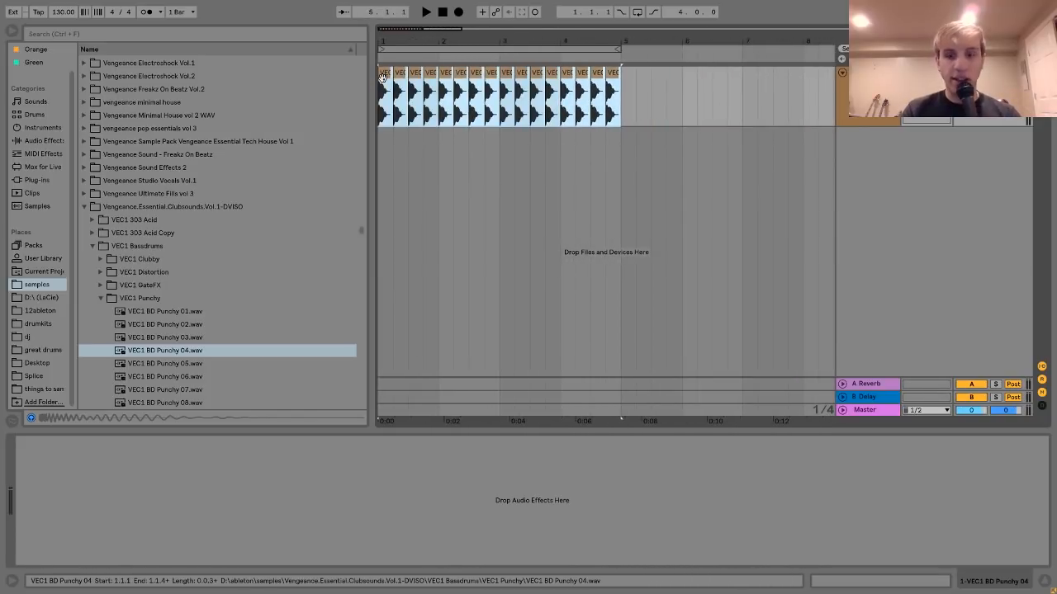
key(ctrl+l)
key(space)
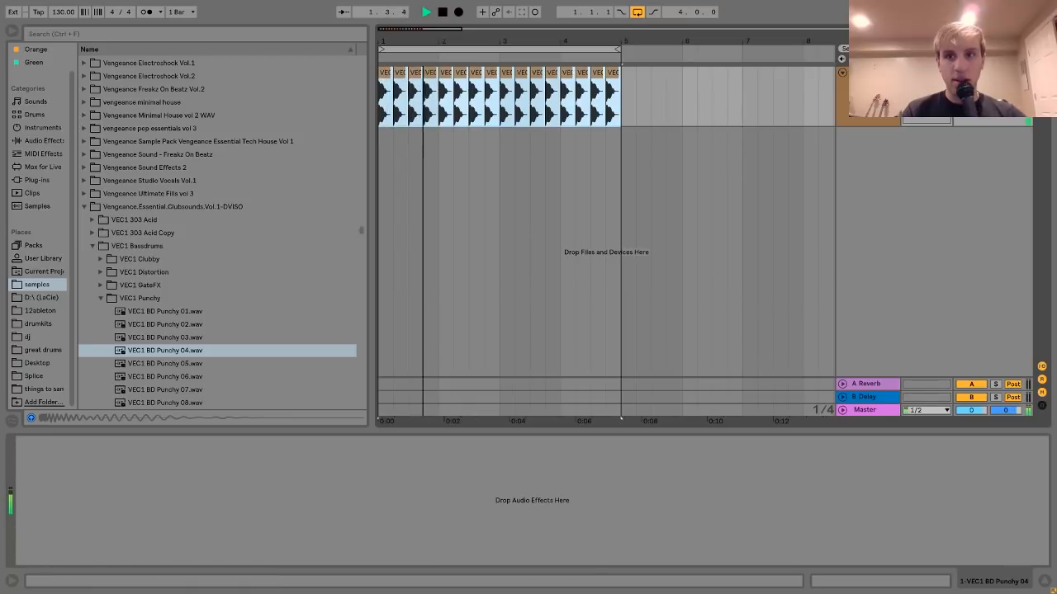
key(space)
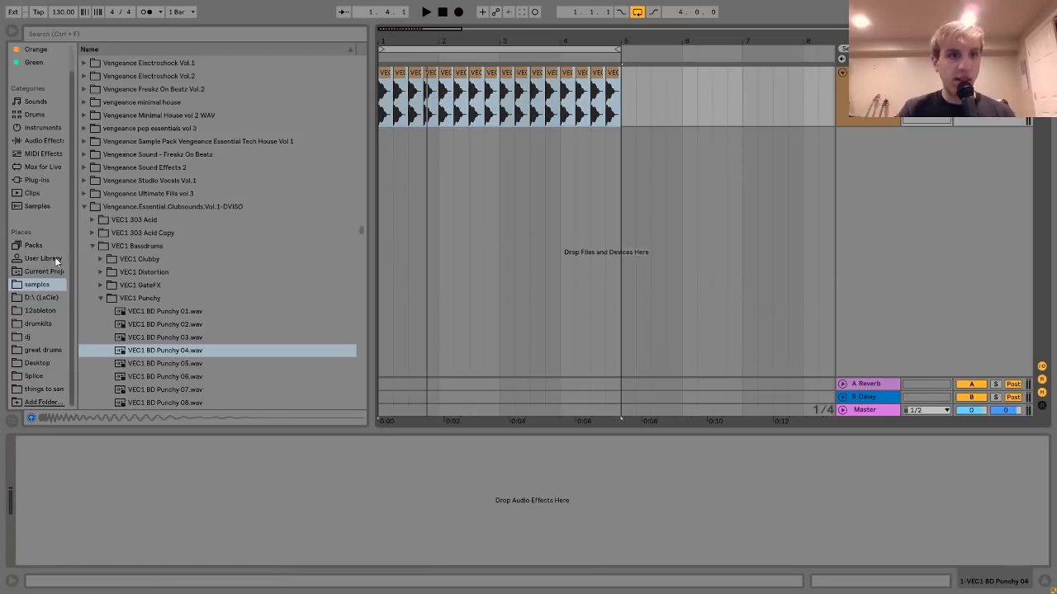
Find the Techno Bass folder of the Techno Essentials pack on the D:\ (LaCie) drive.
click(38, 298)
scroll(128, 279, down, 3)
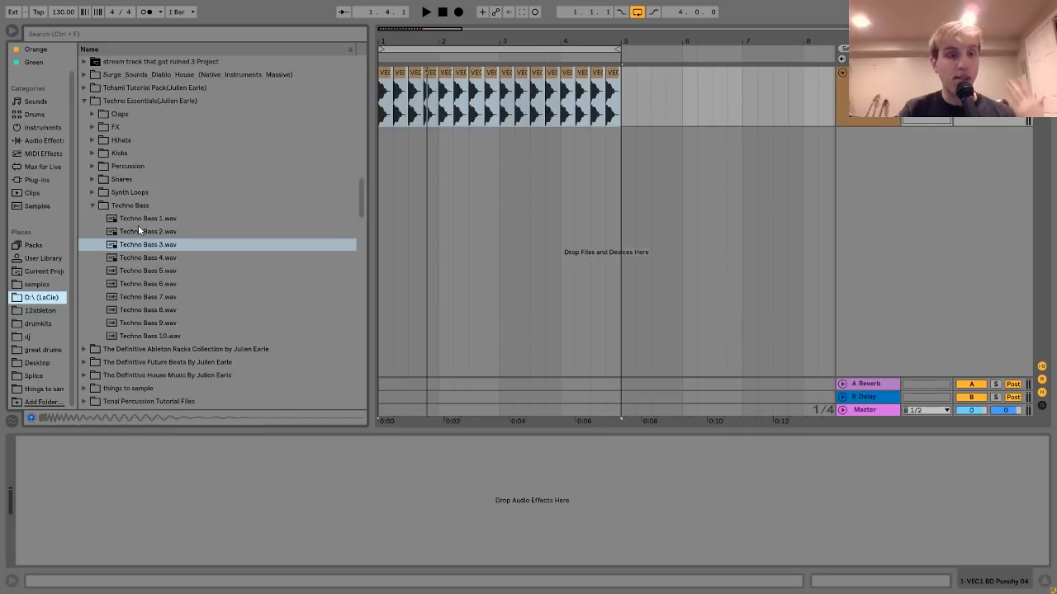
click(132, 204)
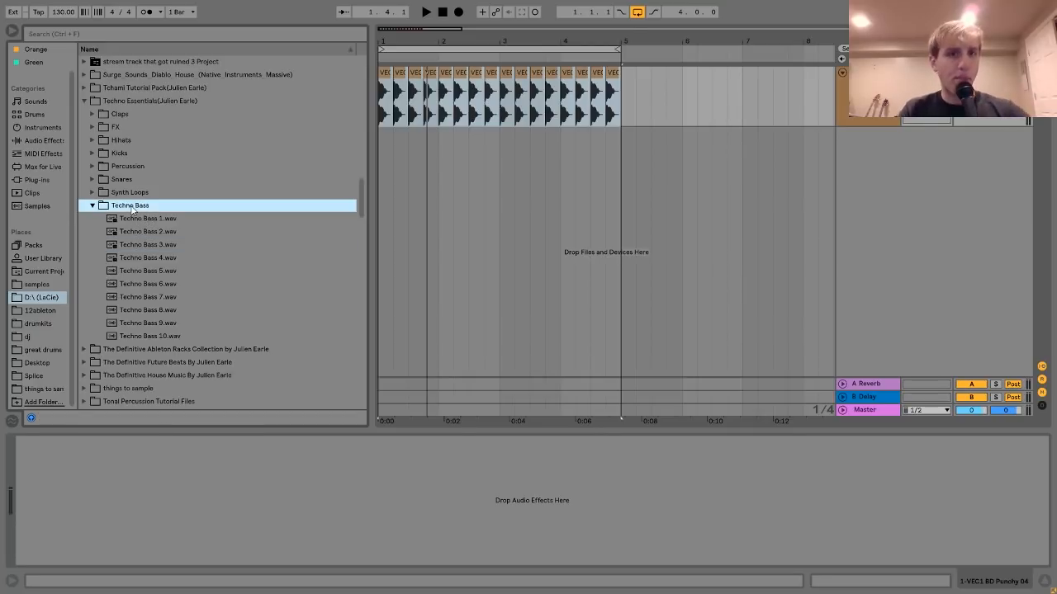
key(Down)
key(Up)
key(space)
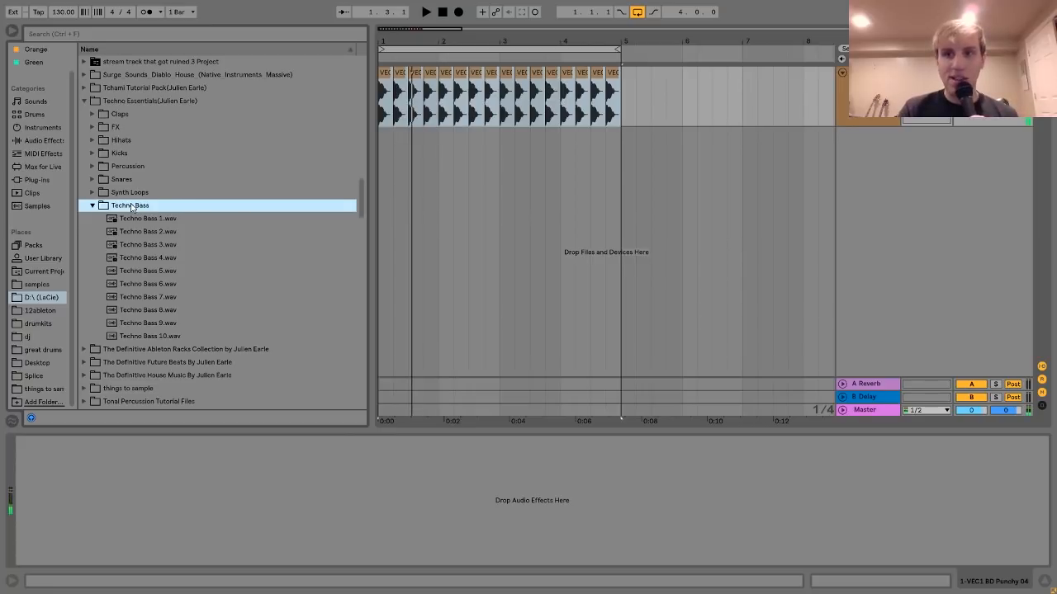
click(115, 105)
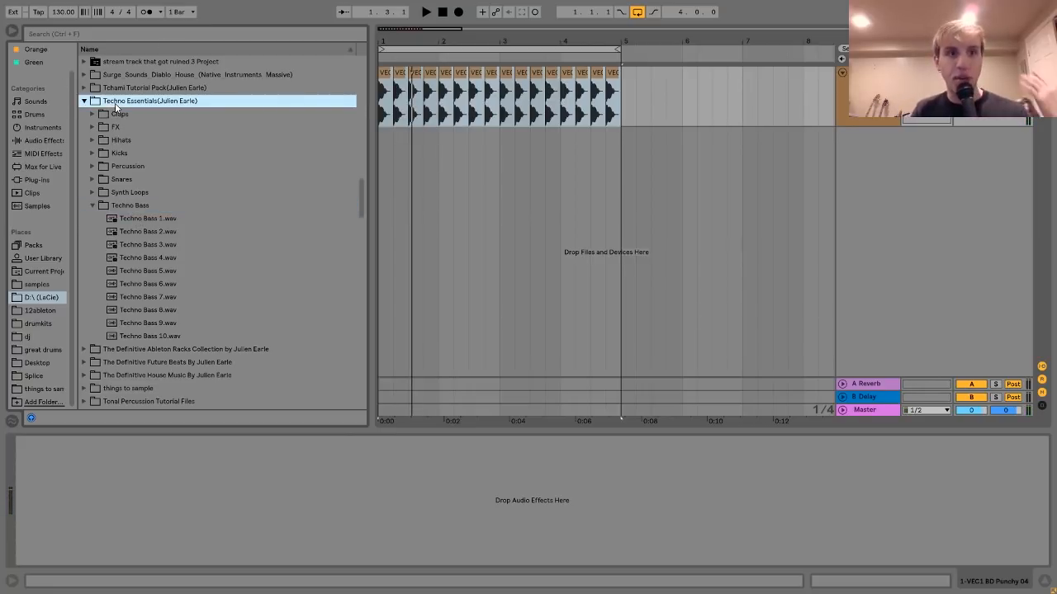
Audition the Techno Bass samples 1 to 4 to choose a bass sound.
click(148, 220)
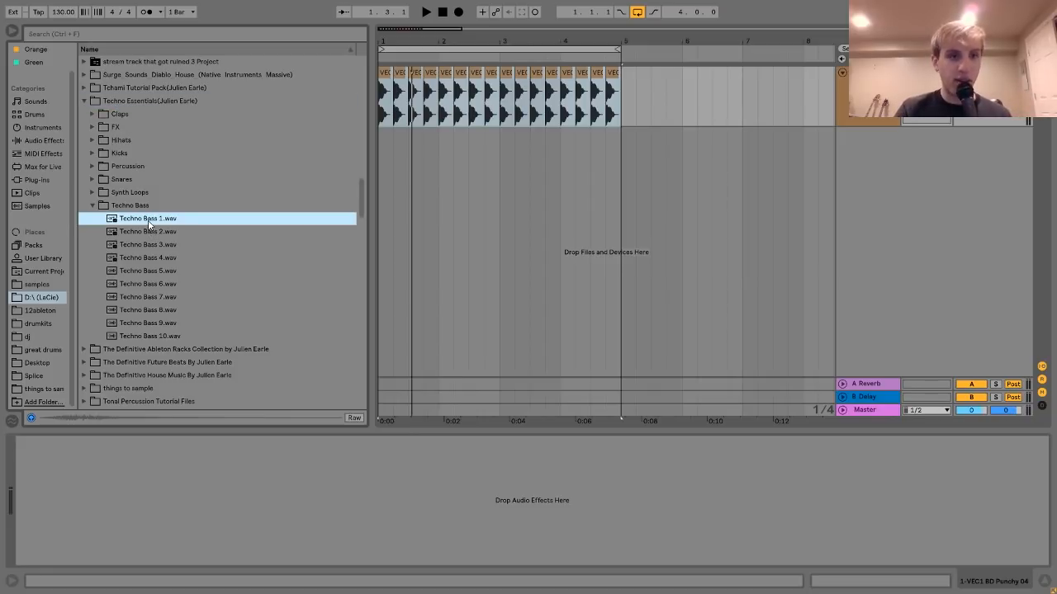
key(Down)
key(Down)
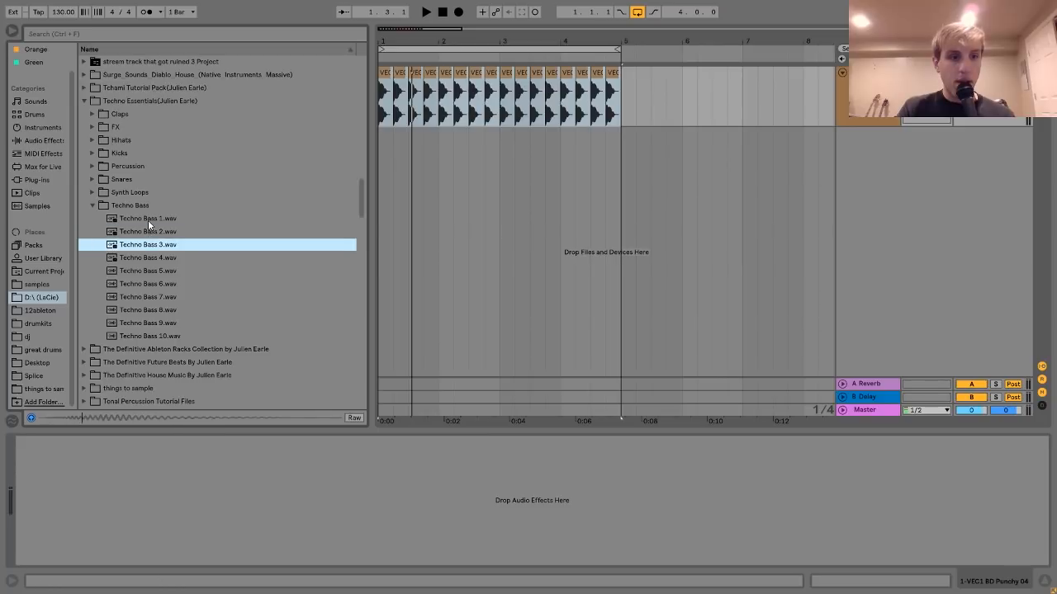
key(Down)
key(Up)
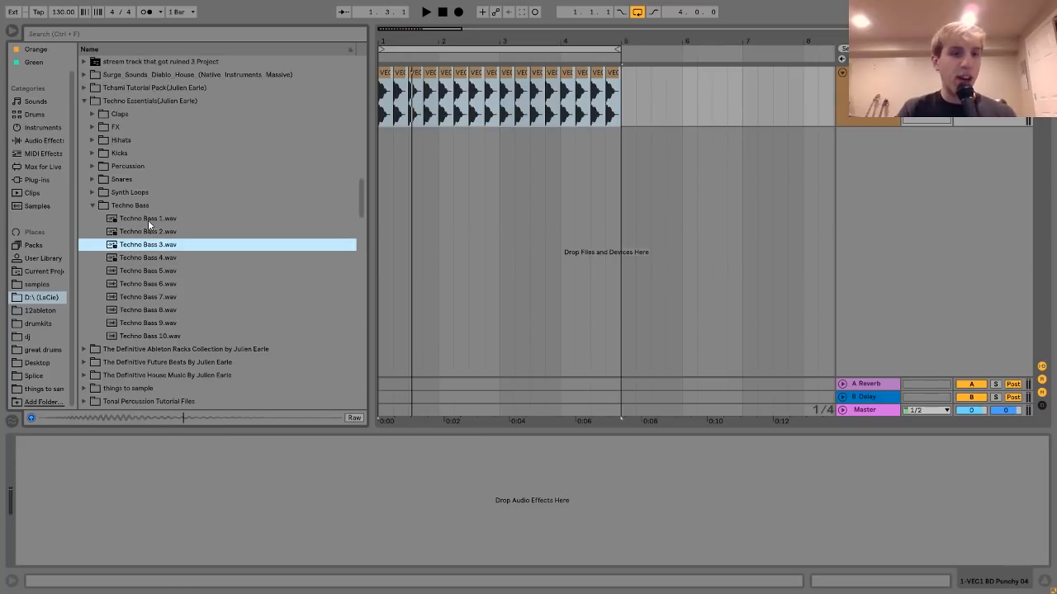
key(Up)
key(Up)
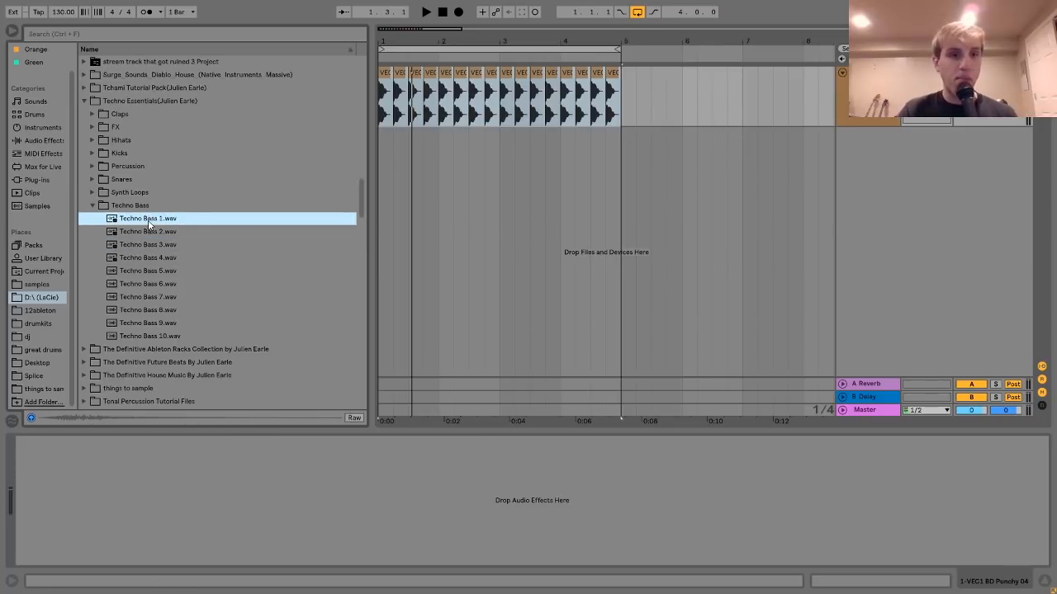
Place Techno Bass 3.wav at bar 1 on a new audio track below the kick and check its waveform.
drag(152, 240, 385, 153)
double_click(383, 148)
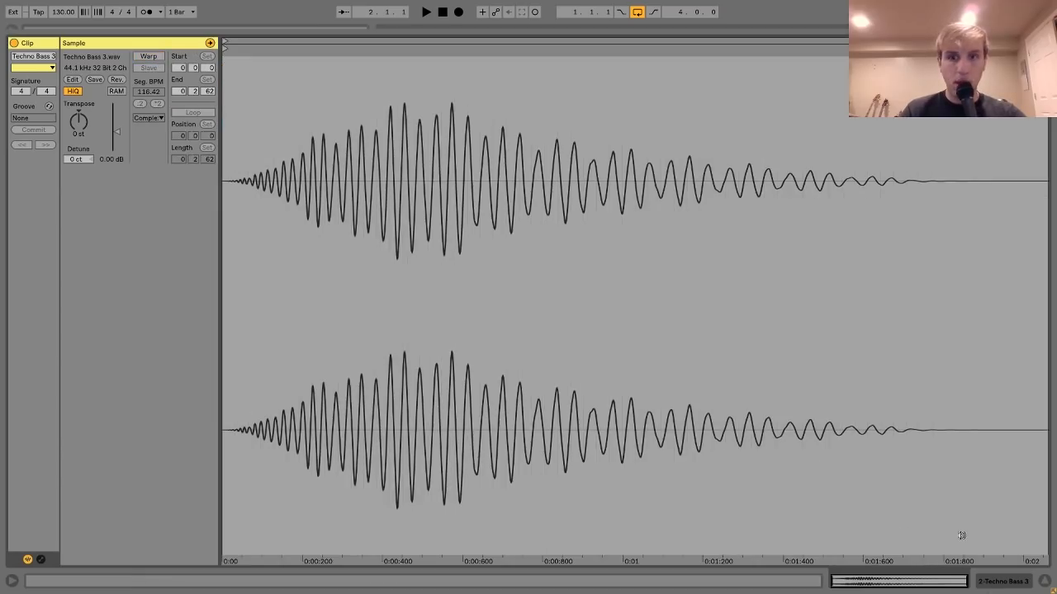
click(1020, 587)
Split the Techno Bass 3 clip at 1.2 and delete the remainder, leaving one beat.
drag(403, 42, 462, 132)
drag(532, 42, 591, 41)
click(593, 182)
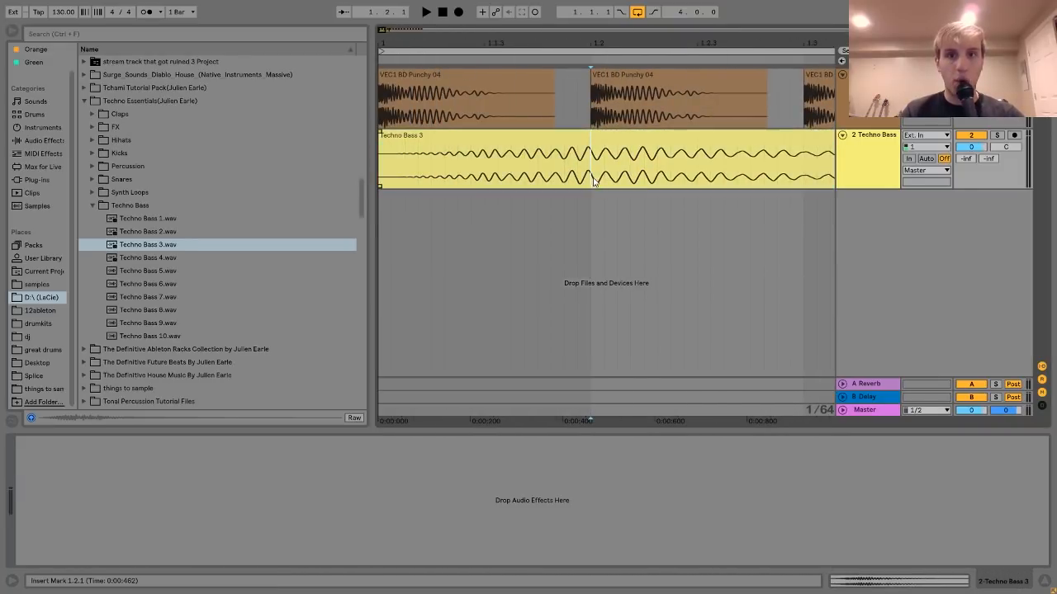
key(ctrl+e)
click(622, 144)
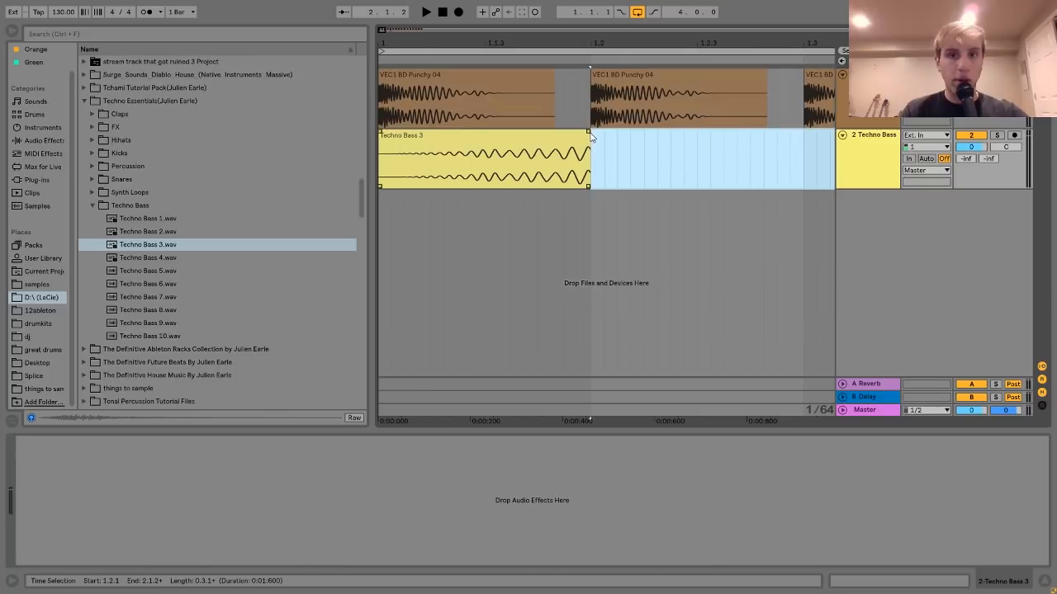
key(Delete)
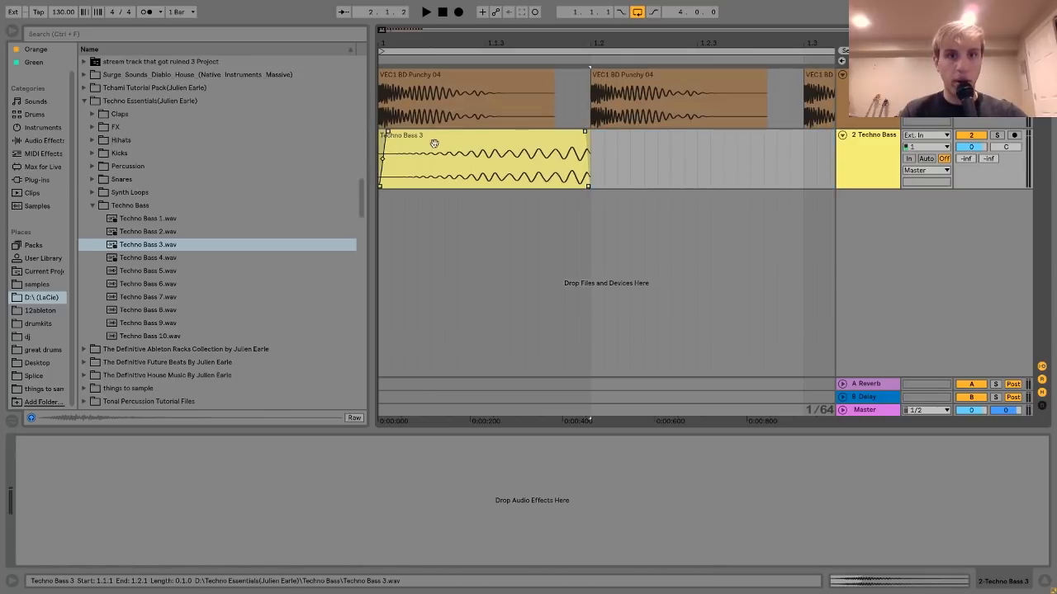
Duplicate the one-beat Techno Bass 3 clip on every beat until it fills the four-bar loop.
click(382, 136)
key(minus)
key(minus)
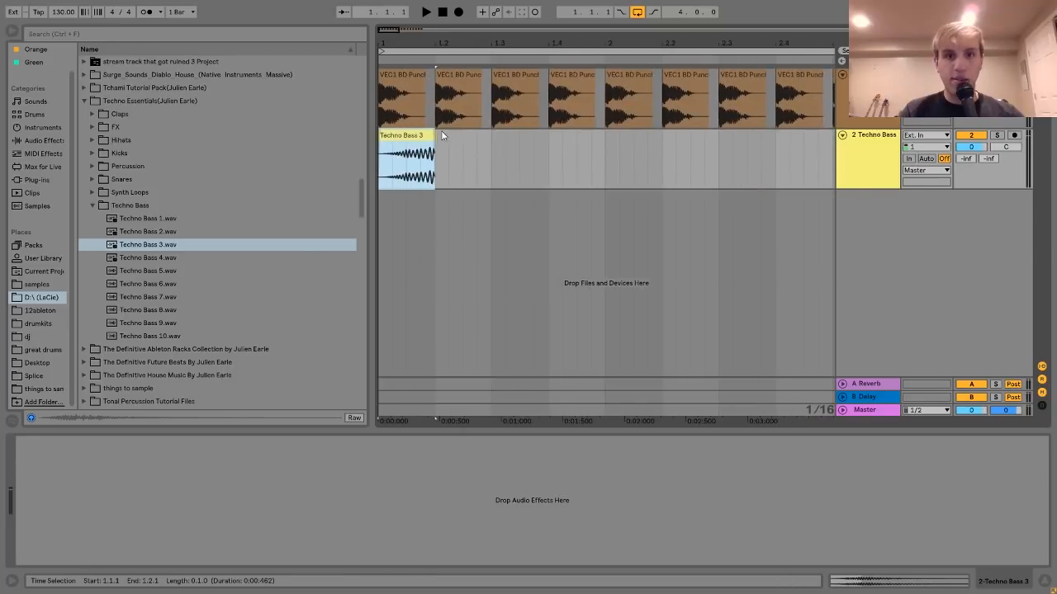
key(ctrl+d)
key(ctrl+d)
key(ctrl+d)
key(ctrl+d)
key(ctrl+d)
key(ctrl+d)
key(ctrl+d)
key(minus)
key(minus)
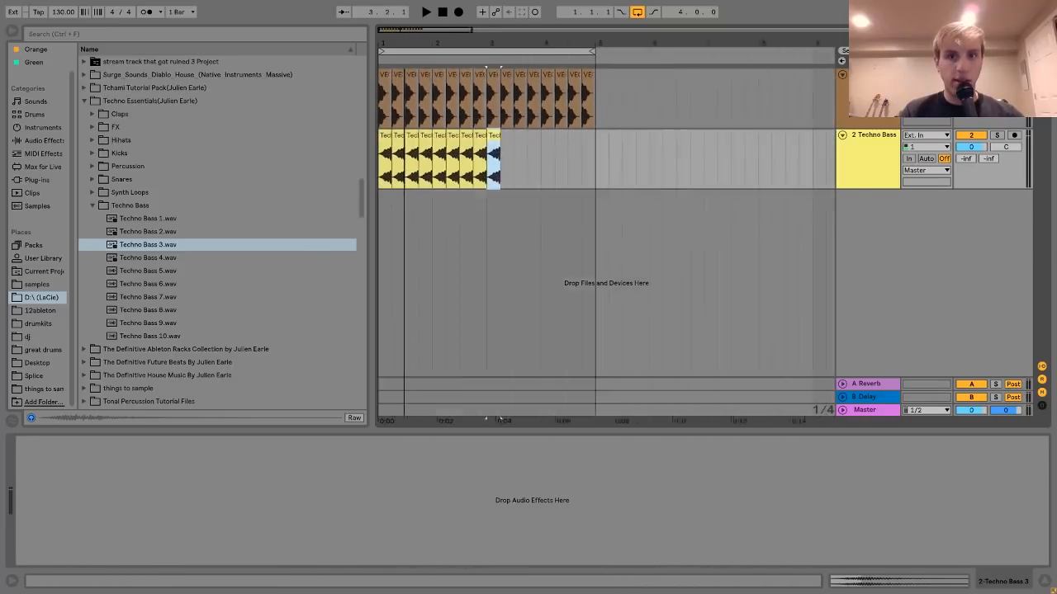
key(minus)
key(ctrl+d)
key(ctrl+d)
key(ctrl+d)
key(ctrl+d)
key(ctrl+d)
key(ctrl+d)
key(ctrl+d)
key(ctrl+d)
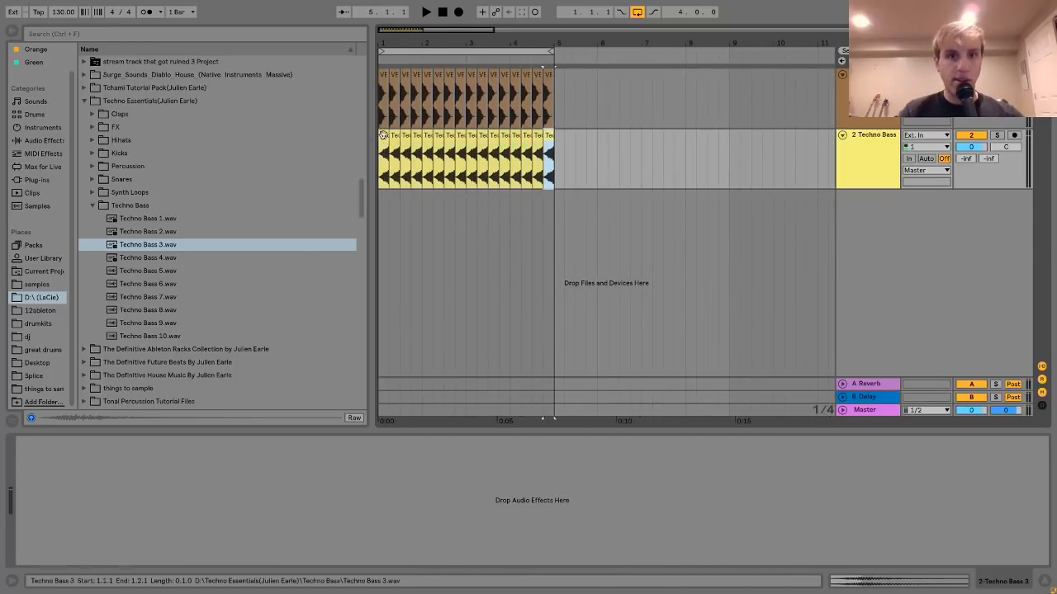
Play the kick and bass together from bar 1 and lower the Techno Bass track volume to -2.0 dB.
click(384, 136)
key(space)
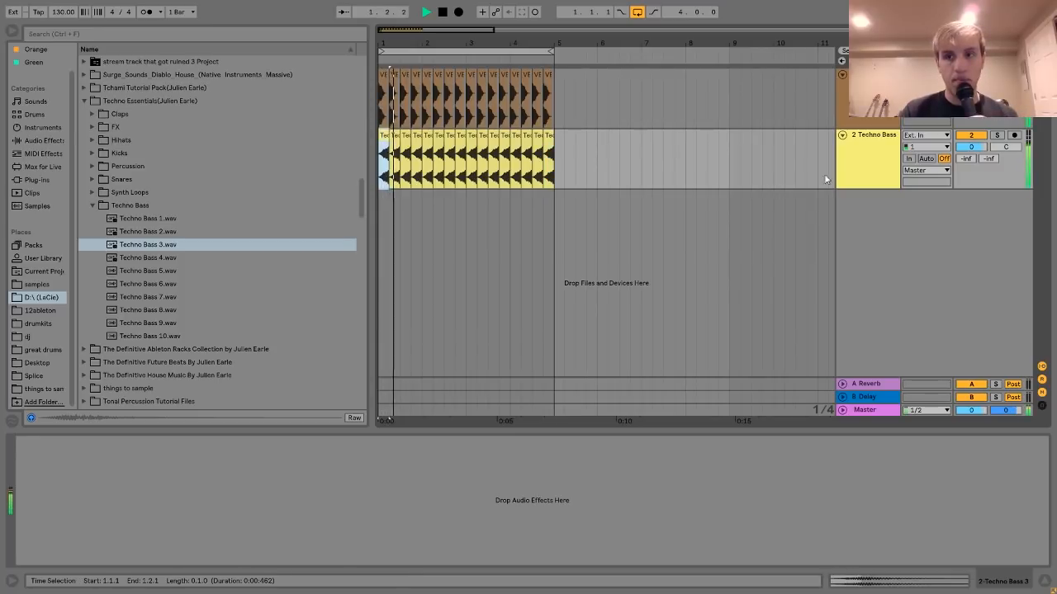
drag(979, 148, 979, 152)
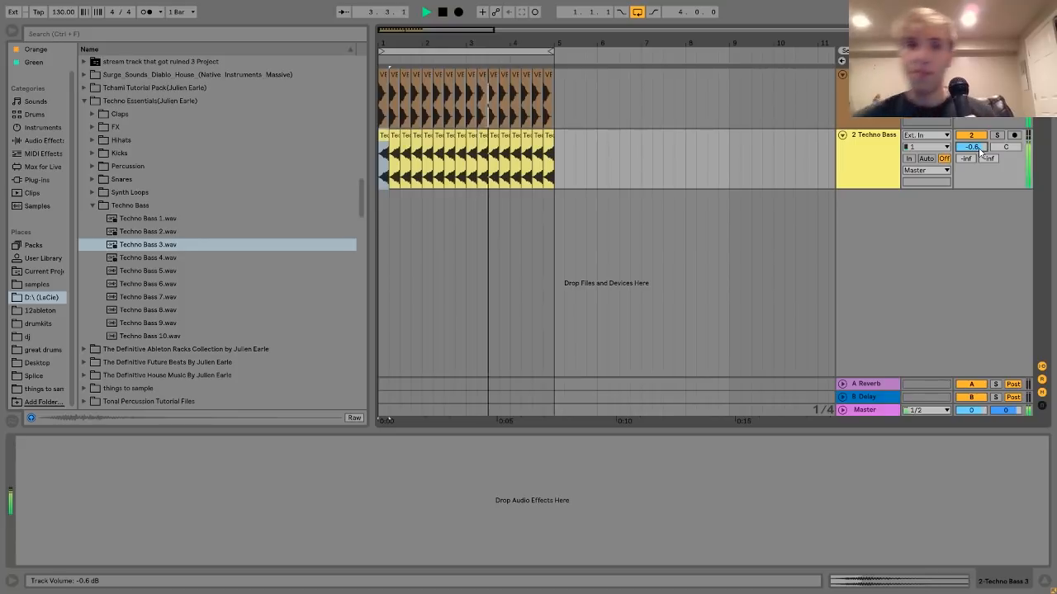
key(space)
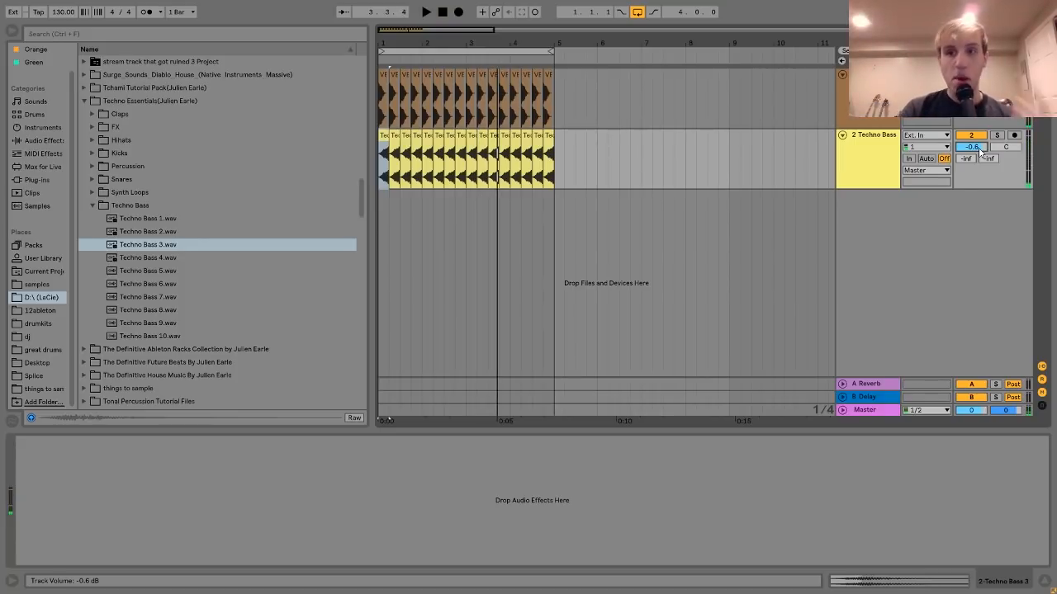
key(space)
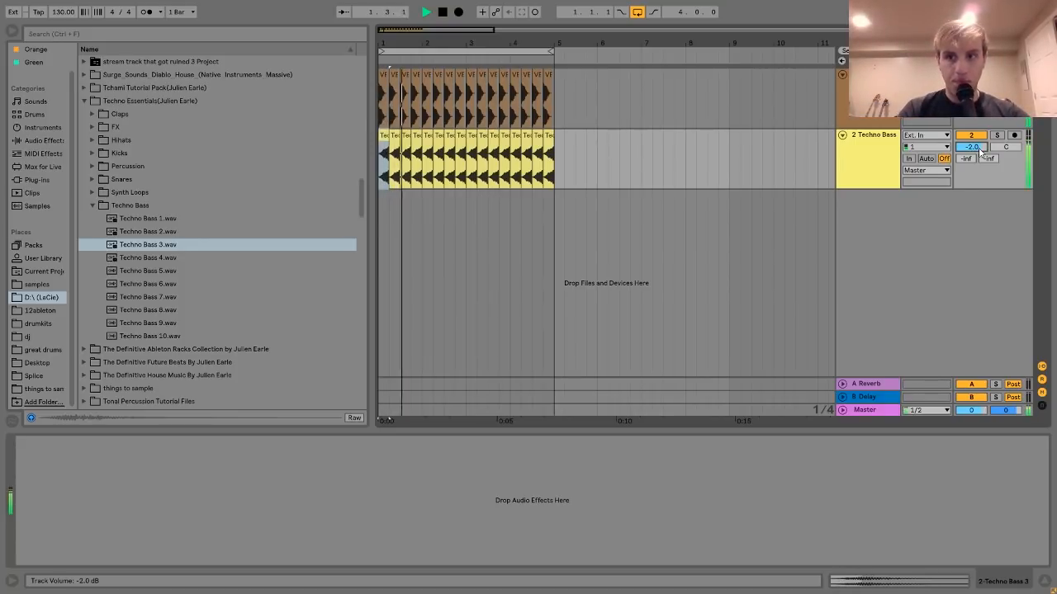
drag(981, 152, 981, 158)
Insert a MIDI track below the Techno Bass track and return to the samples folder in the browser.
click(869, 152)
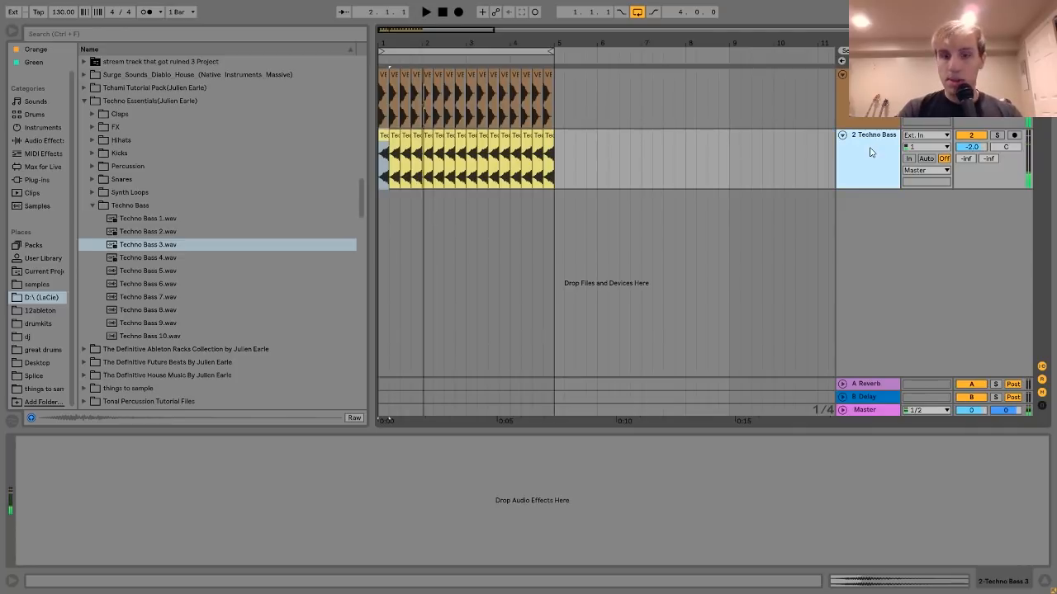
key(ctrl+shift+t)
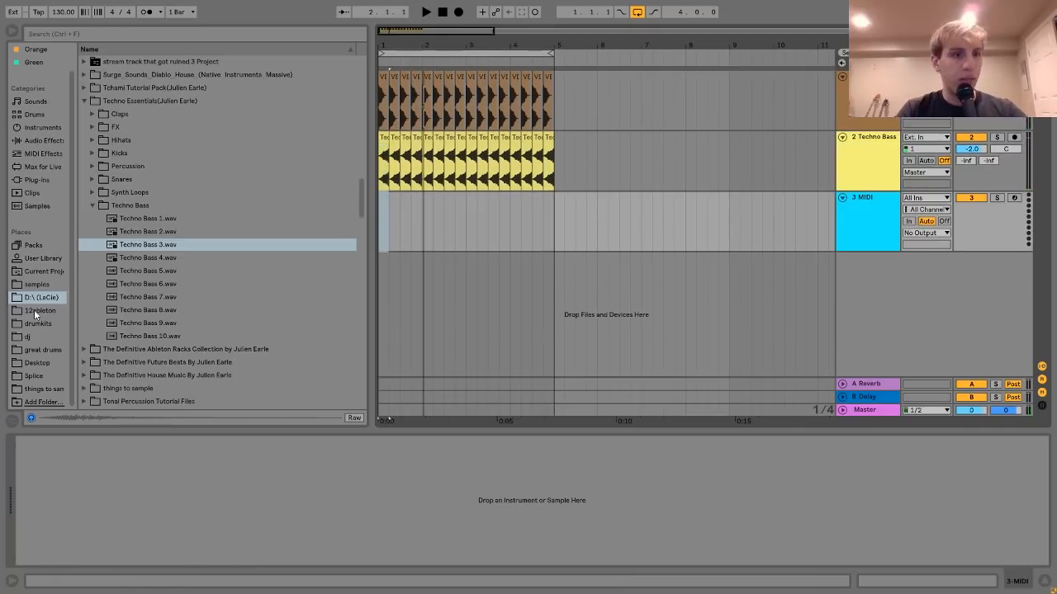
click(35, 285)
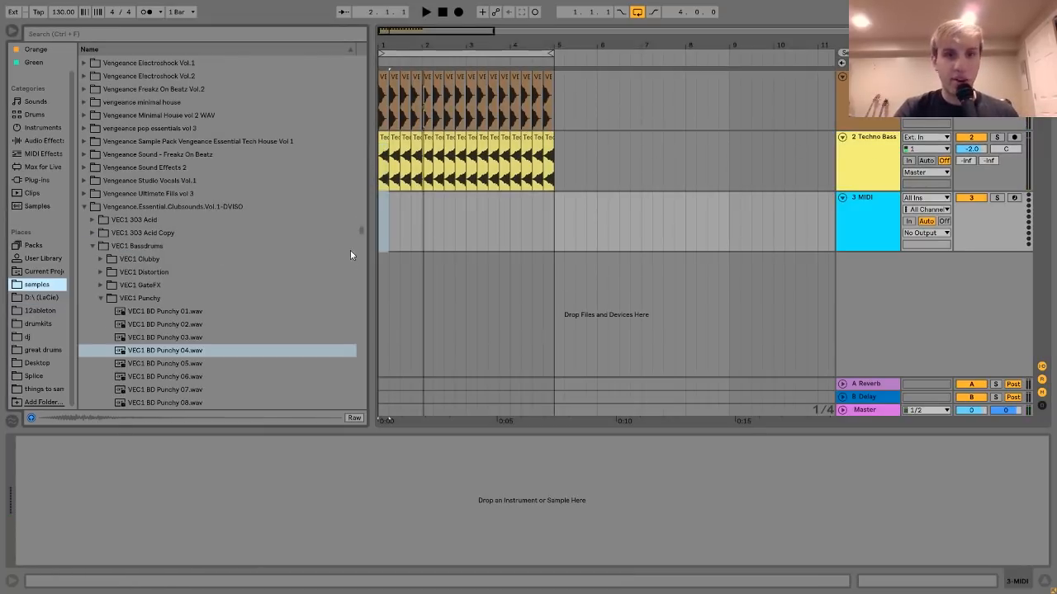
Open the [99Sounds] Vinyl Noise SFX folder in the samples library and audition Chia vinyl crackle samples 01, 02 and 05.
drag(363, 227, 356, 46)
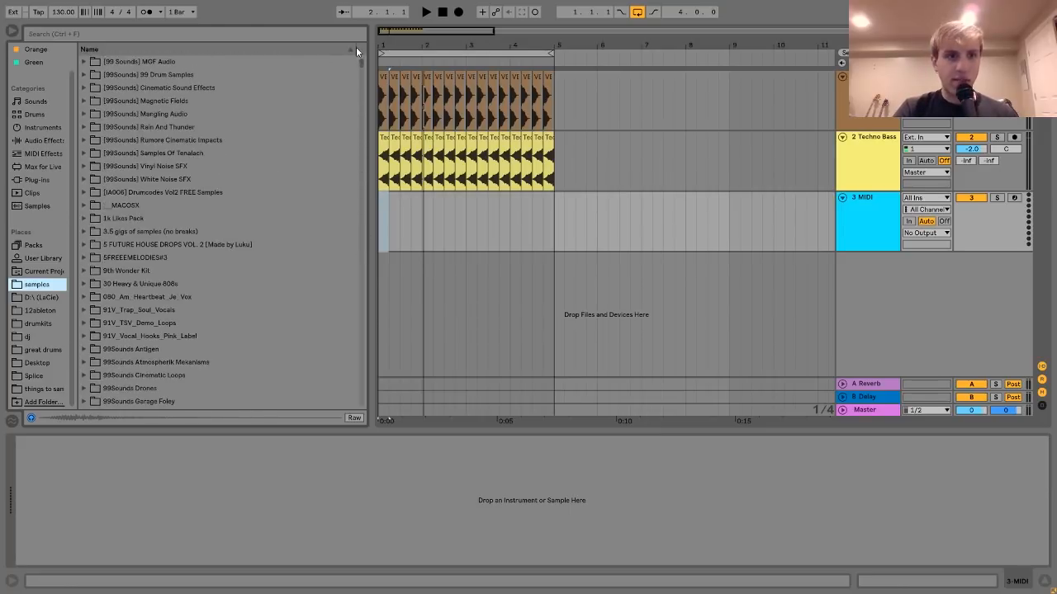
click(184, 175)
key(Up)
key(Right)
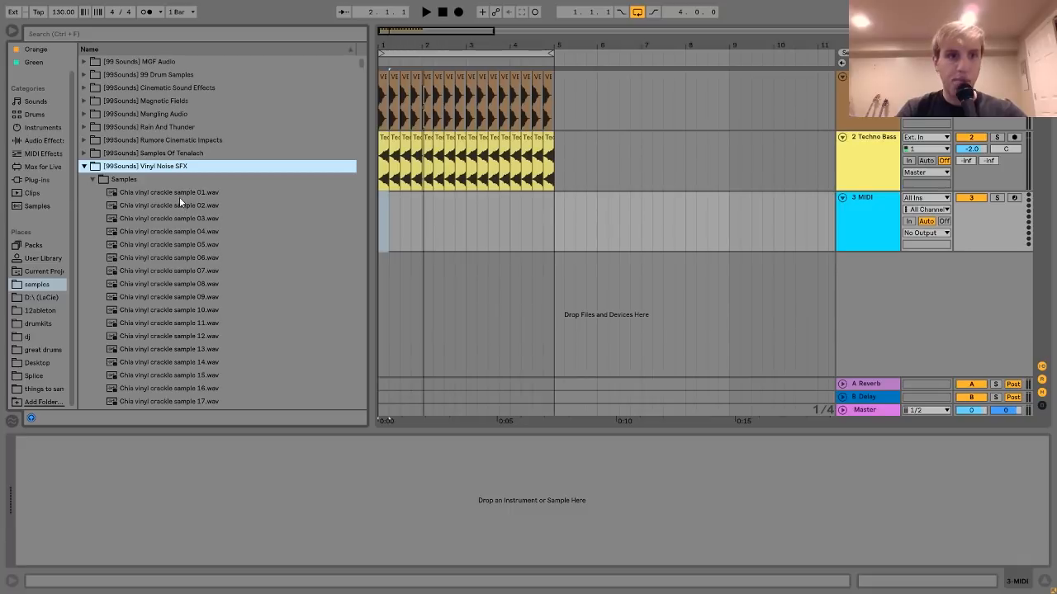
click(179, 195)
key(Down)
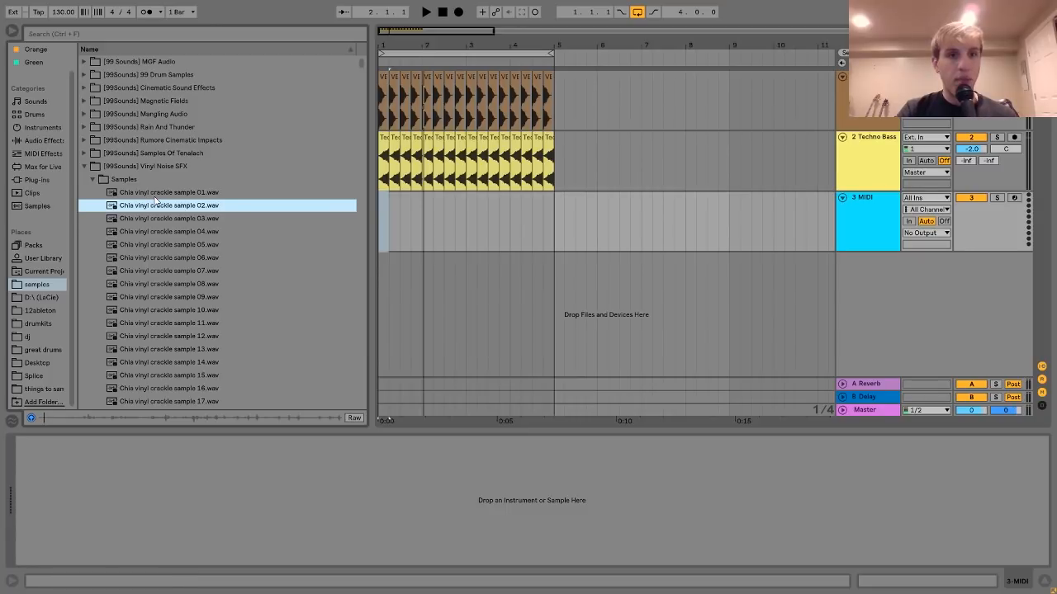
key(Up)
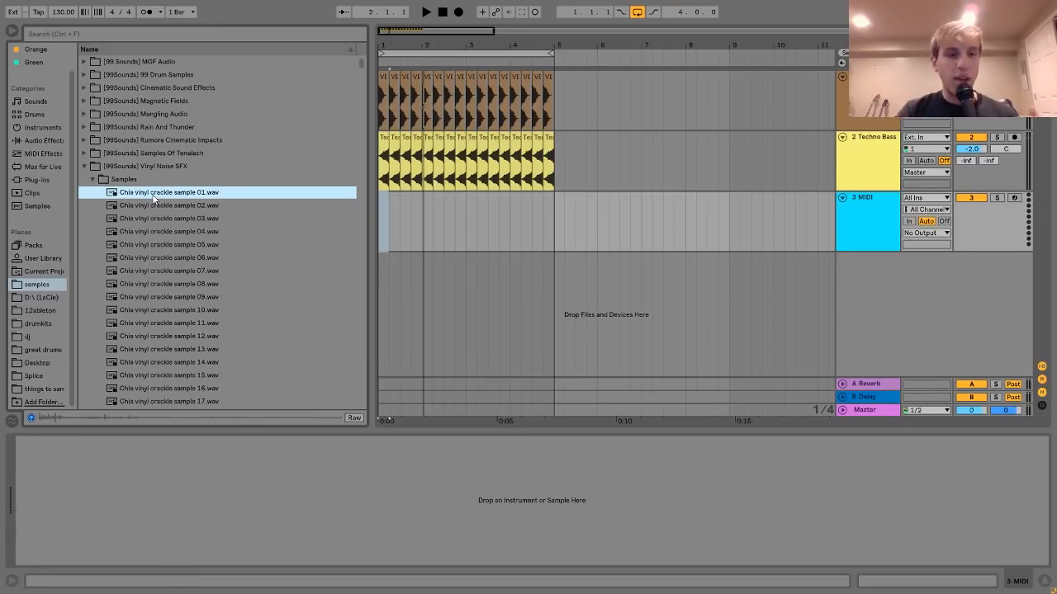
click(183, 246)
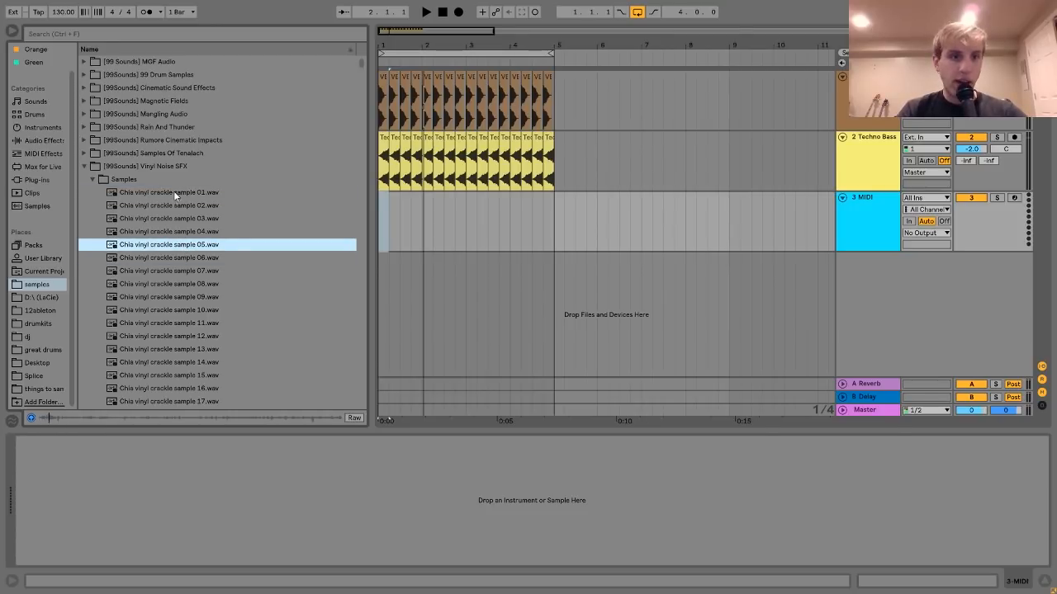
Load Chia vinyl crackle sample 01 onto the MIDI track trimmed to its first 2 beats, with the track volume at -8.6 dB.
drag(174, 191, 248, 475)
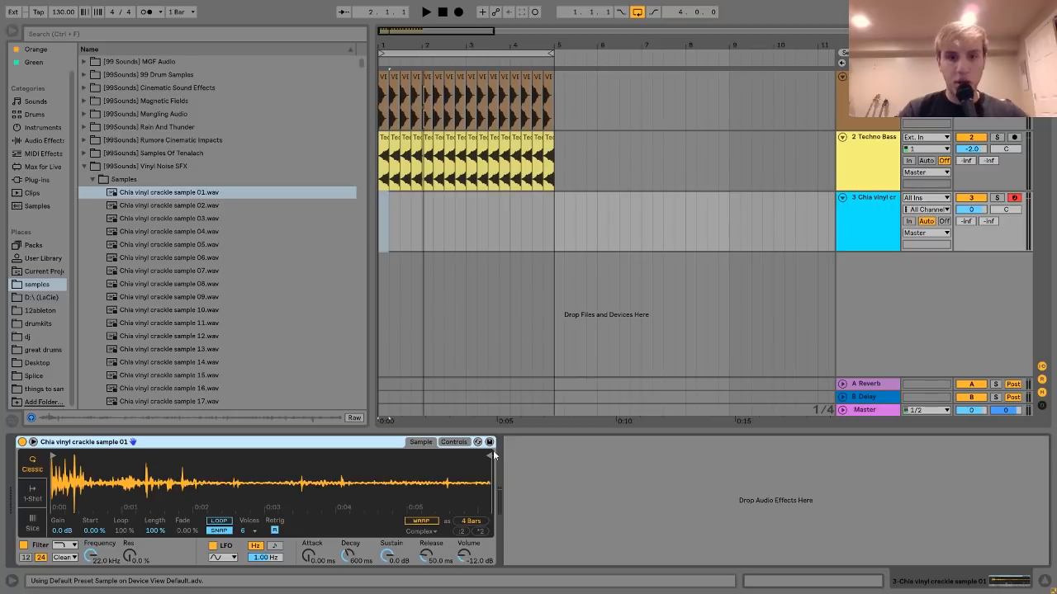
drag(494, 455, 91, 456)
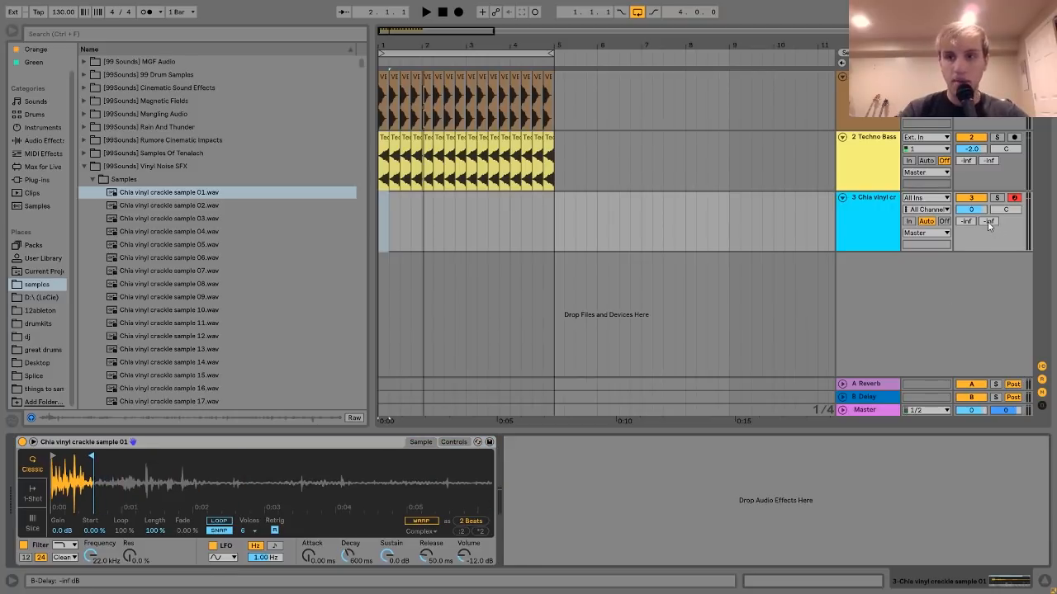
drag(972, 209, 971, 235)
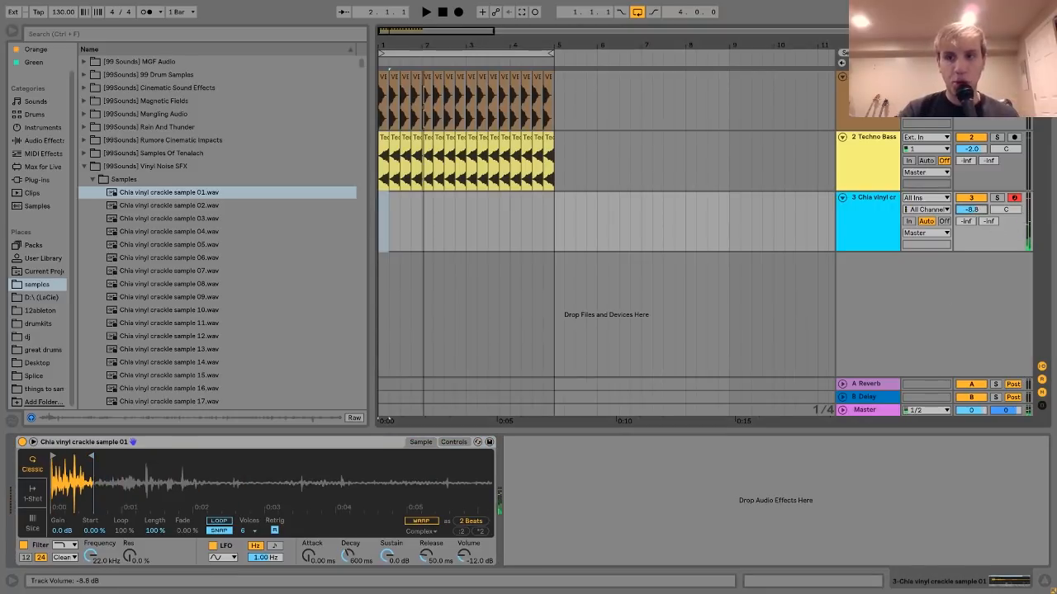
Create a two-bar MIDI clip from 1.1.1 to 3.1.1 on the vinyl crackle track and place the insert mark at its start.
shift+click(463, 224)
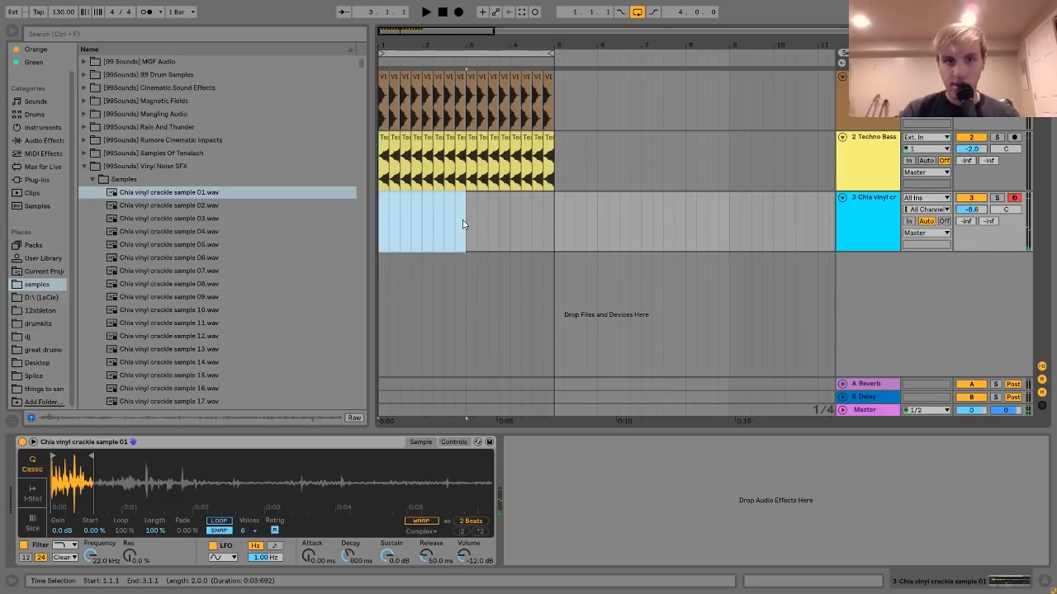
key(ctrl+shift+m)
click(205, 245)
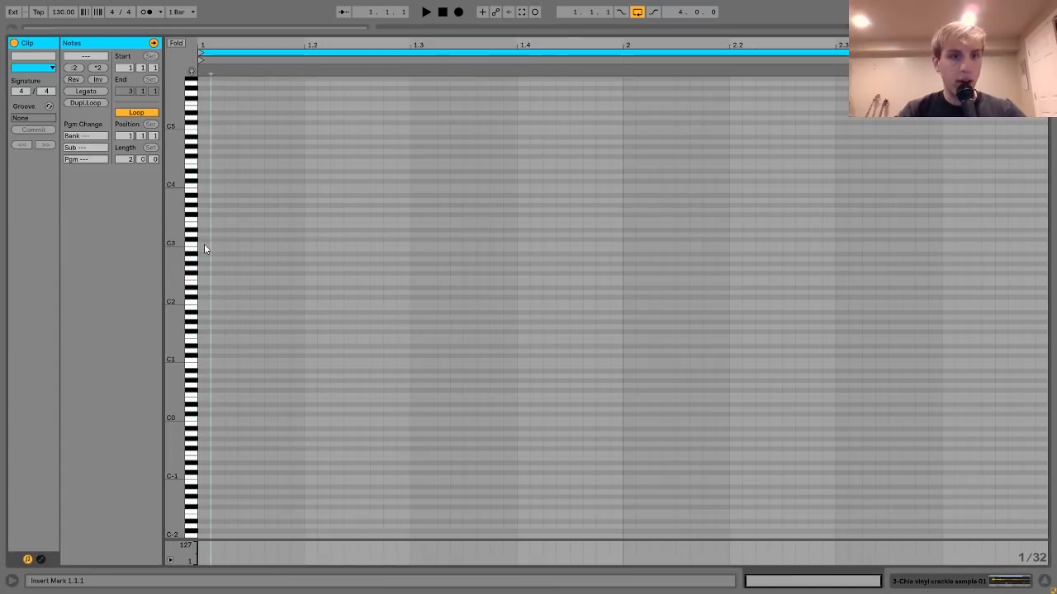
Write six C3 notes alternating 1/32 and 1/16 lengths, starting at 1.1.1, 1.1.2, 1.1.4, 1.2.1, 1.2.3 and 1.2.4.
double_click(205, 245)
key(ctrl+d)
key(Right)
key(shift+Right)
key(ctrl+d)
key(Right)
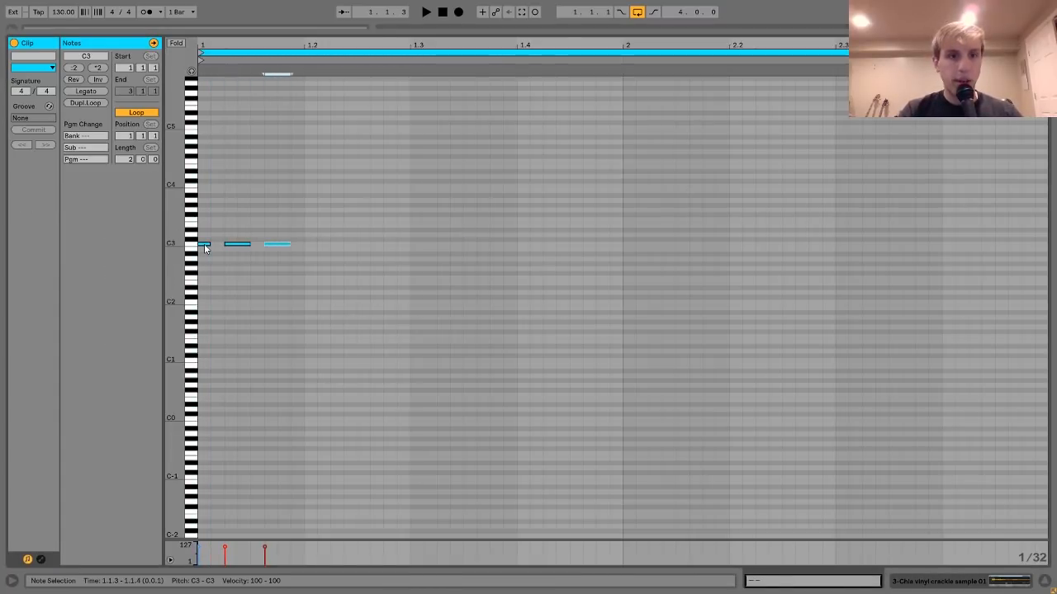
key(Right)
key(shift+Left)
key(ctrl+d)
key(Right)
key(ctrl+d)
key(Right)
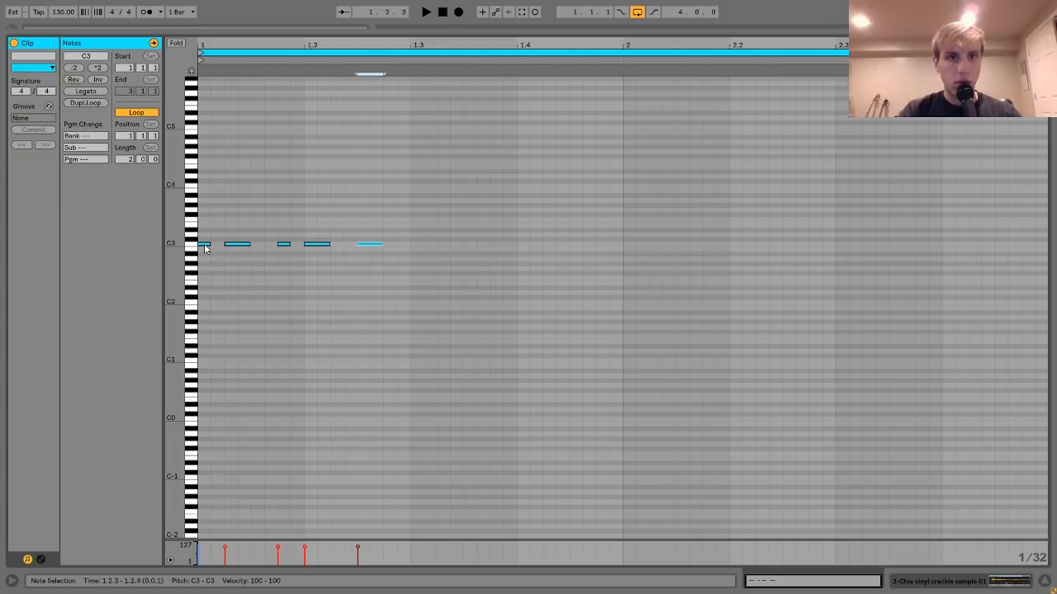
key(ctrl+d)
key(Right)
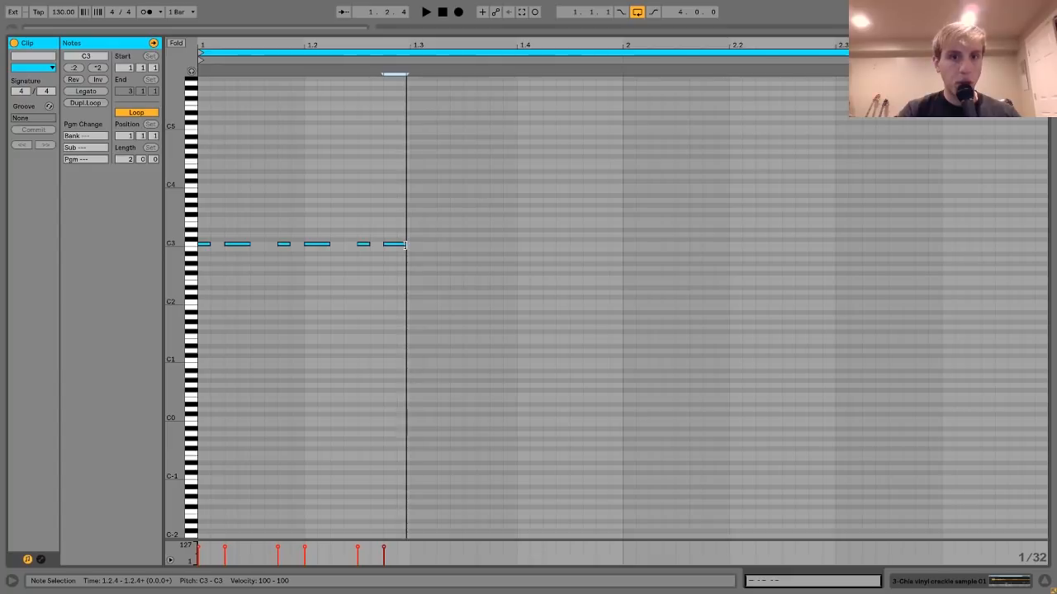
Duplicate the two-beat C3 pattern until it fills both bars of the clip.
key(ctrl+a)
key(ctrl+d)
key(ctrl+a)
key(ctrl+d)
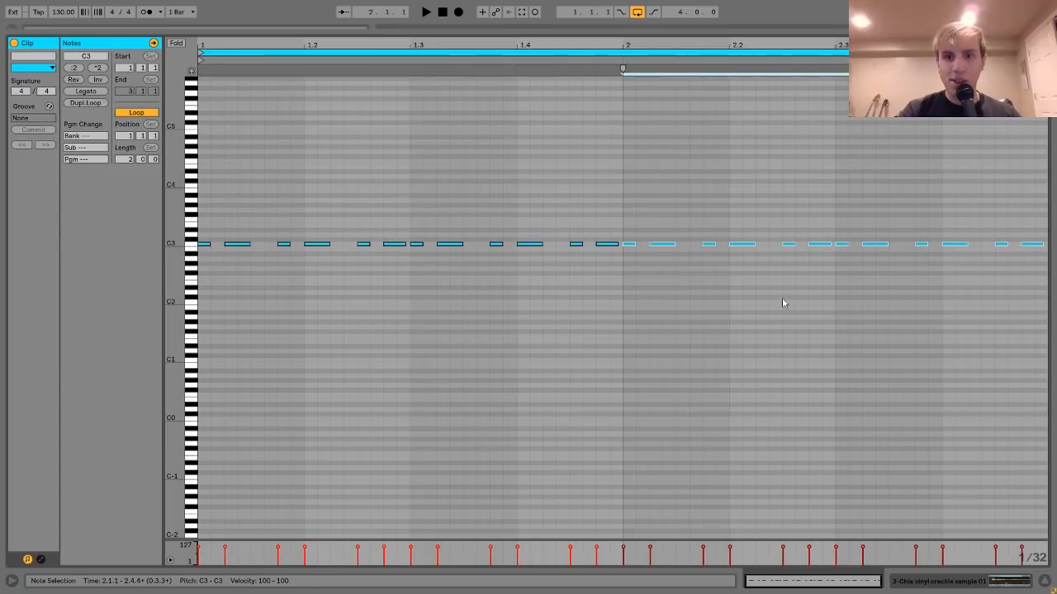
Extend the vinyl crackle clip to bar 5 during playback, then solo its track at a volume of -4.3 dB.
click(1011, 587)
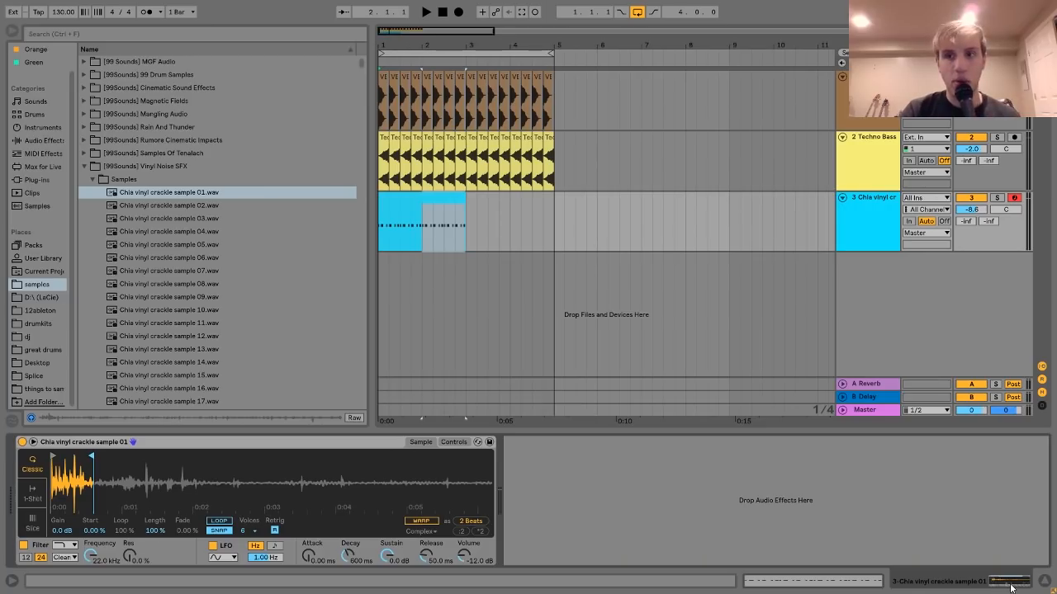
key(space)
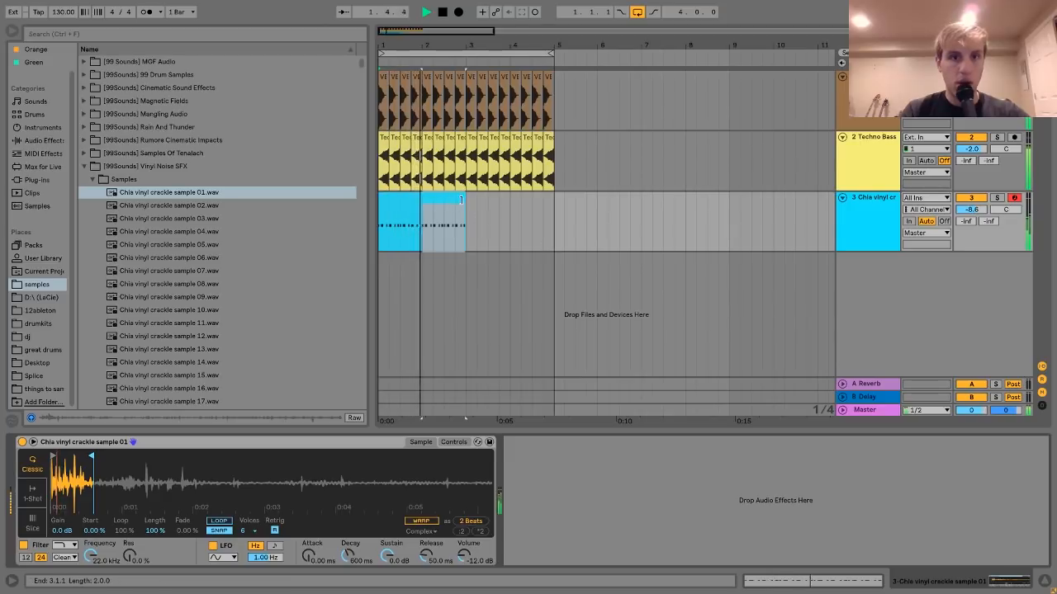
drag(462, 199, 555, 198)
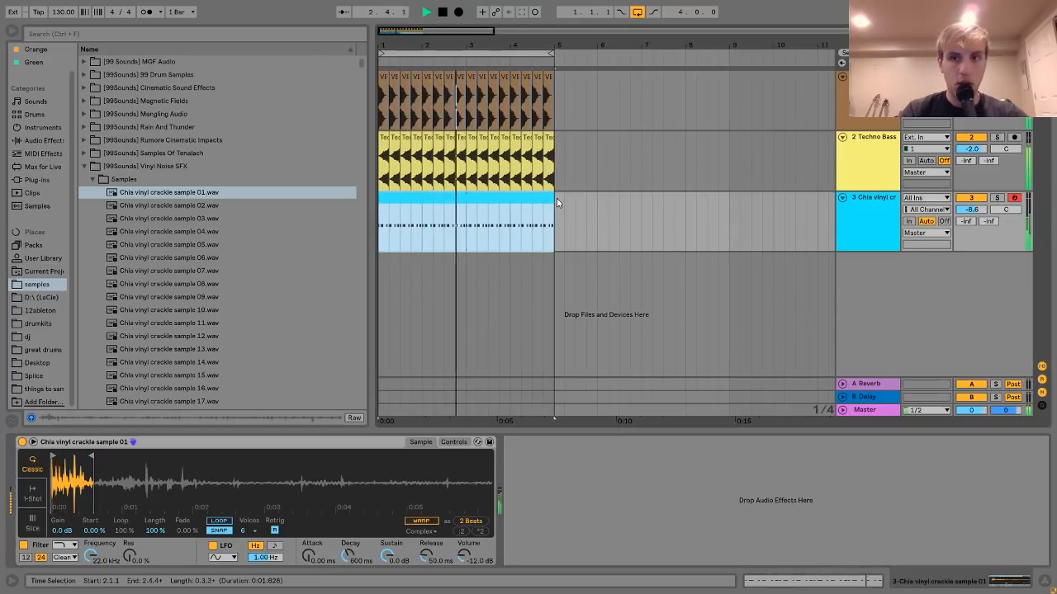
click(998, 198)
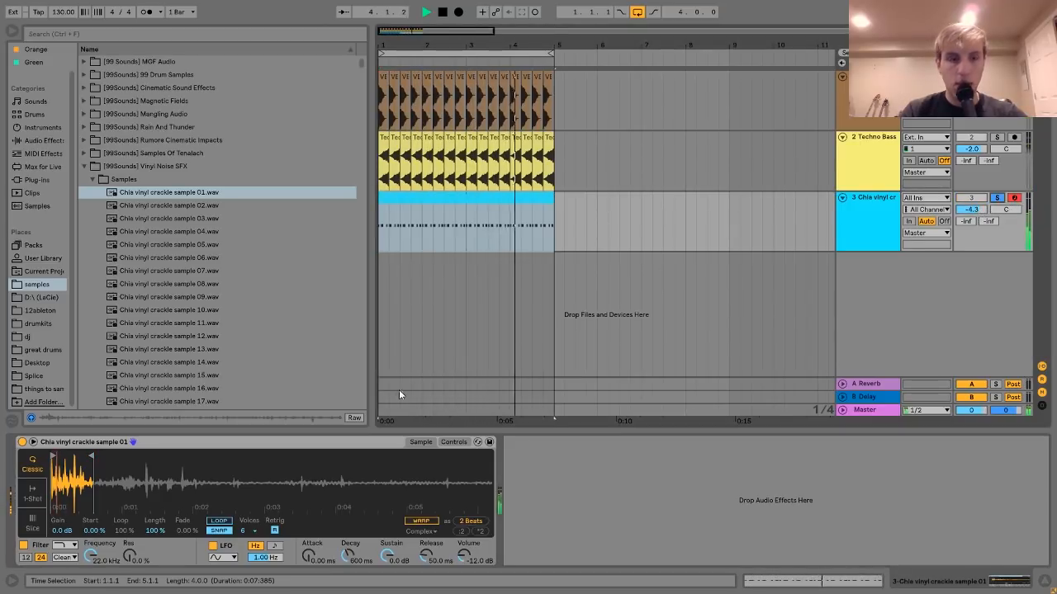
key(space)
Convert the vinyl crackle Simpler to Sampler and add a Utility effect after it with its input set to Left.
right_click(356, 442)
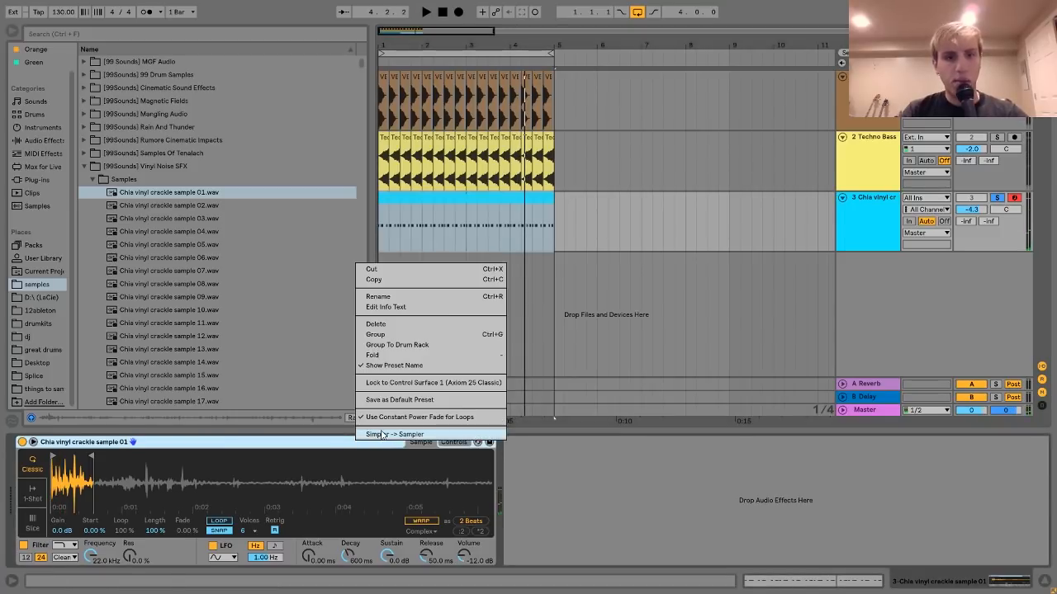
click(383, 434)
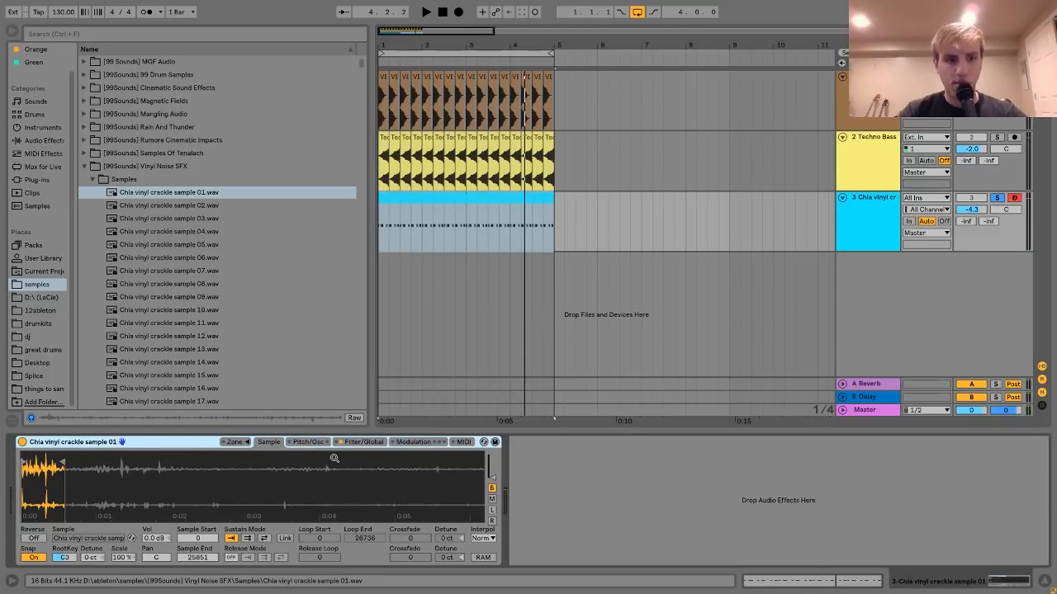
click(16, 141)
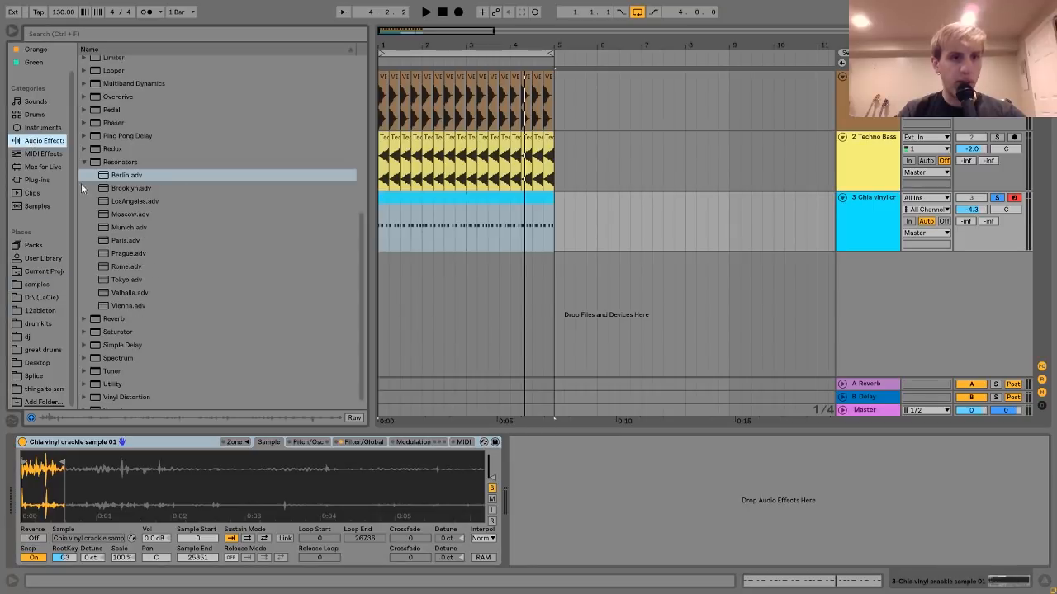
double_click(110, 375)
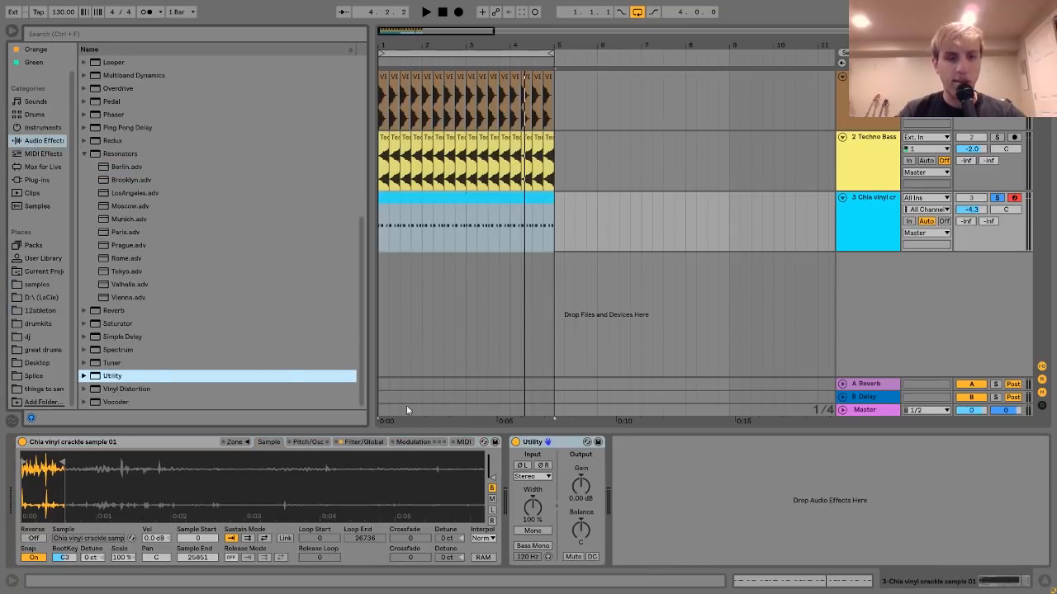
click(533, 476)
click(532, 488)
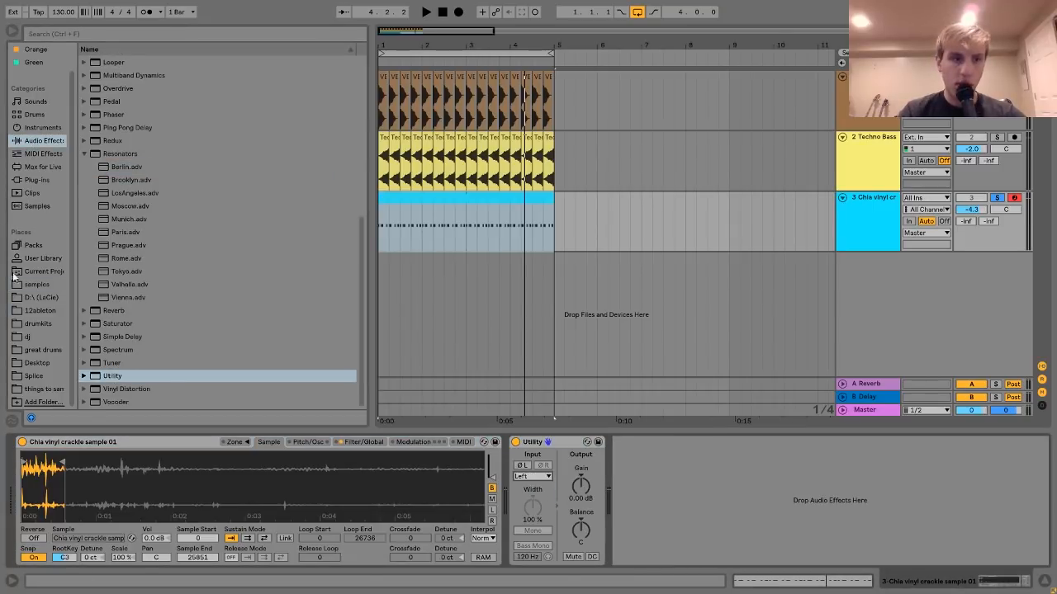
Enable the Sampler's oscillator and pitch envelope, and set the oscillator volume to -5.6 dB while playing the loop.
click(309, 442)
click(33, 456)
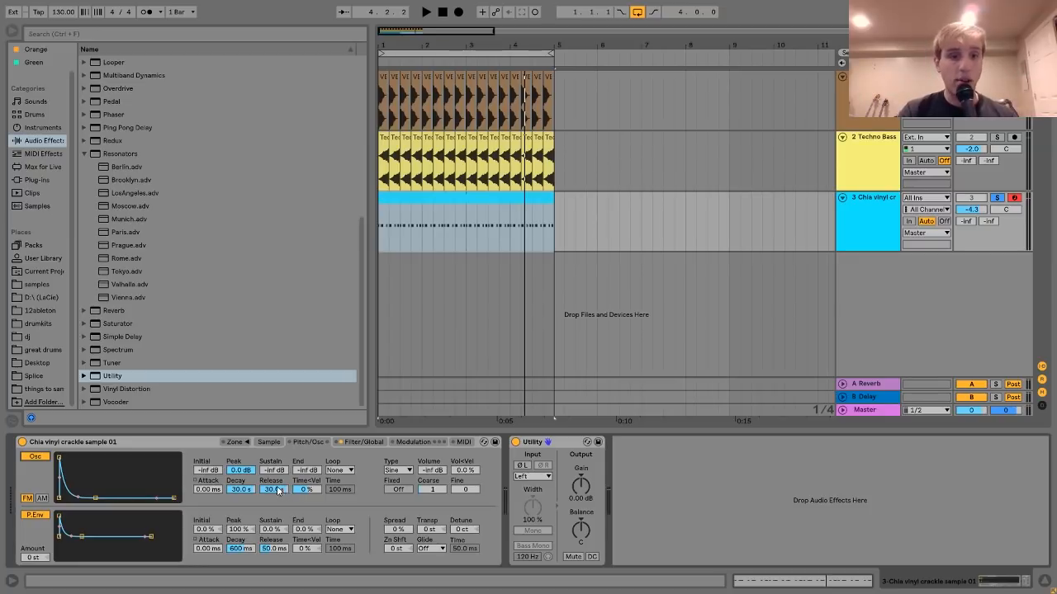
key(space)
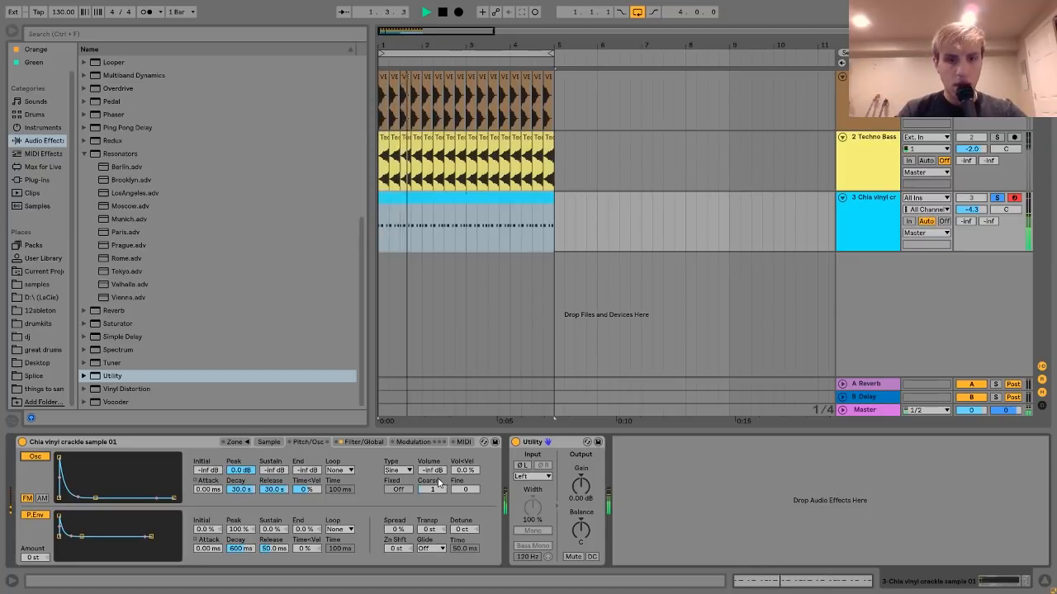
drag(432, 471, 432, 434)
drag(434, 472, 440, 467)
key(space)
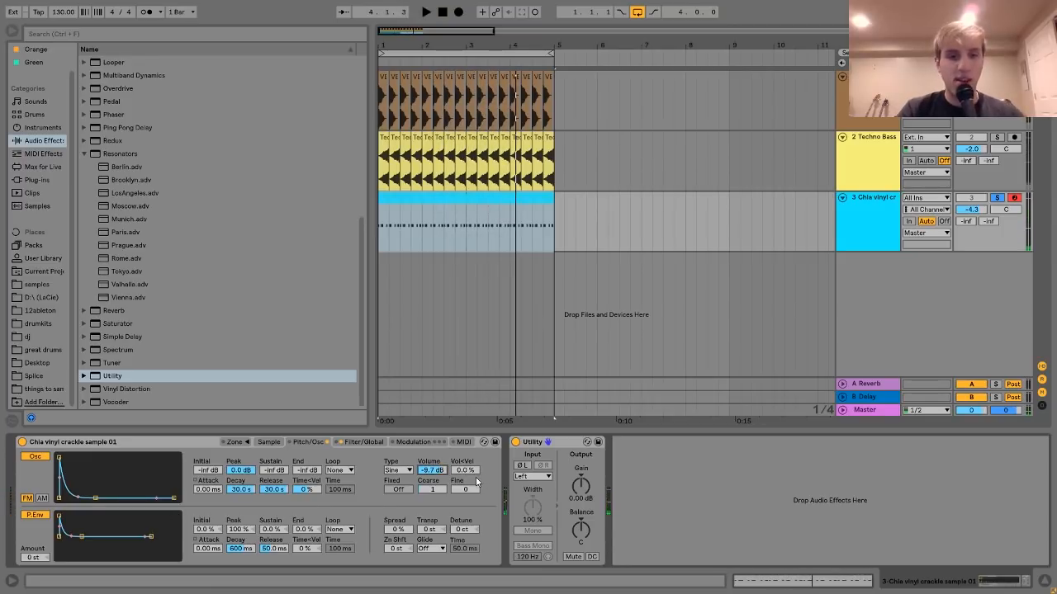
key(space)
key(space)
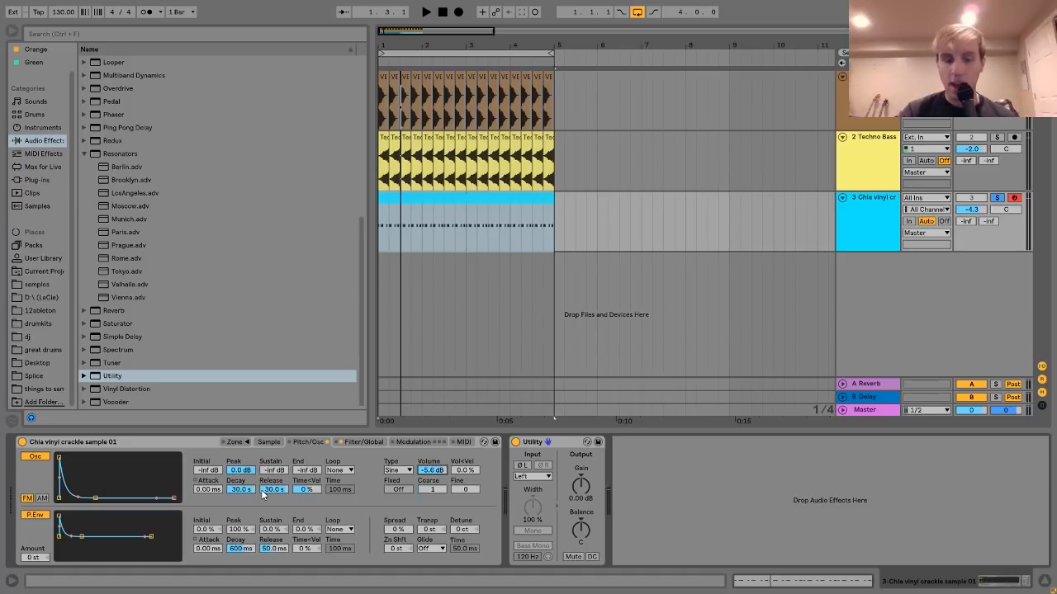
Set the oscillator envelope's decay to 18.0 s and sustain to -30 dB while listening to the soloed track.
click(268, 442)
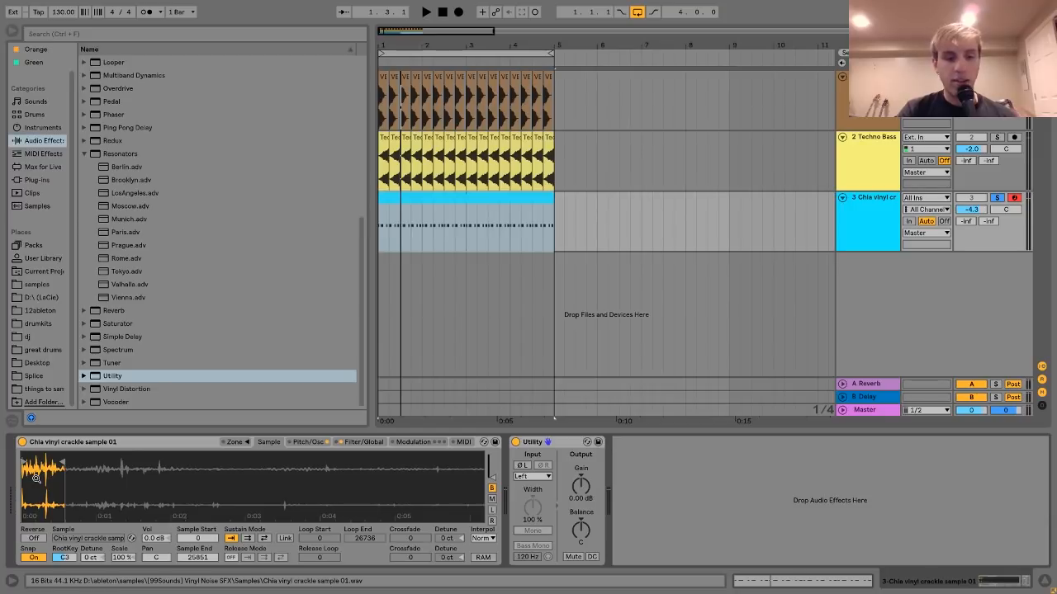
key(space)
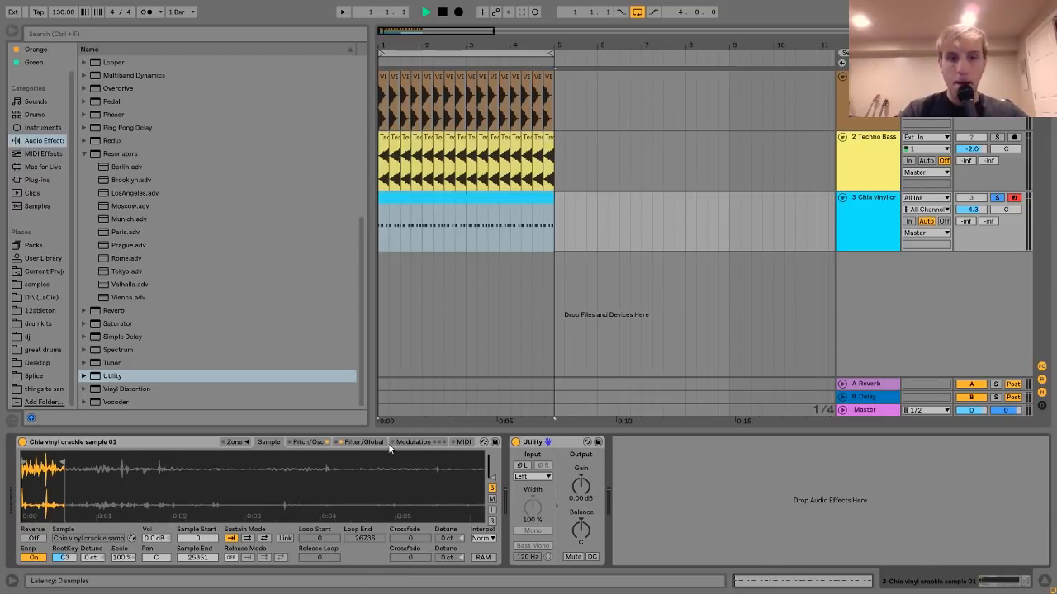
click(310, 443)
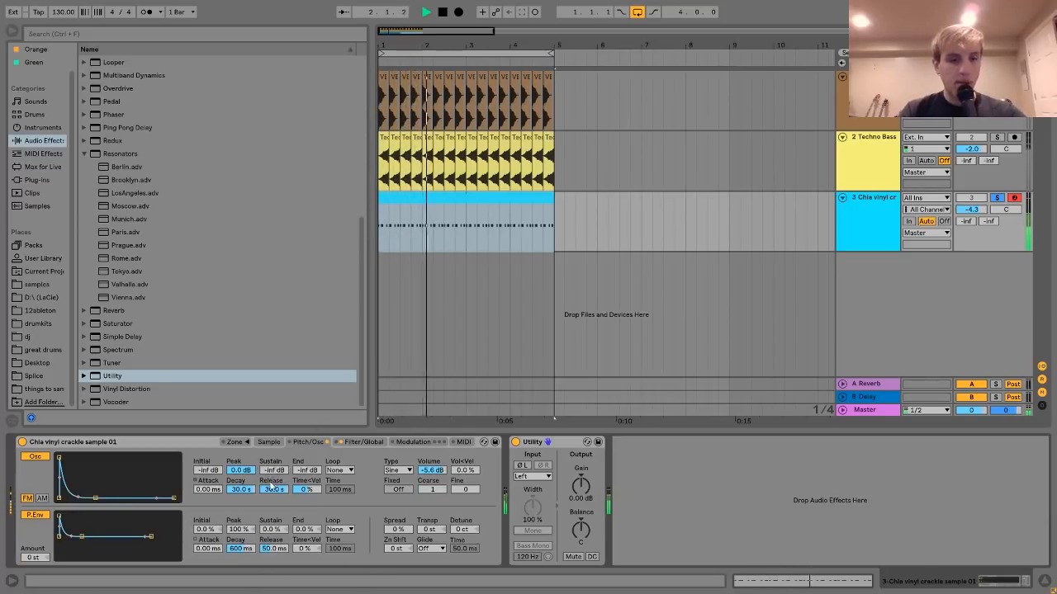
drag(249, 489, 248, 533)
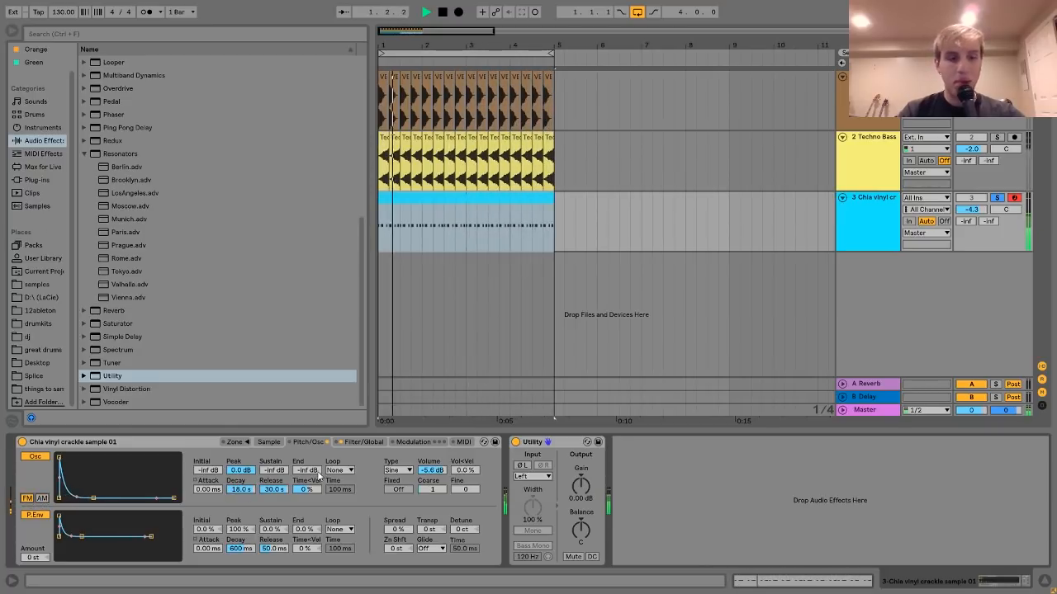
drag(274, 470, 274, 447)
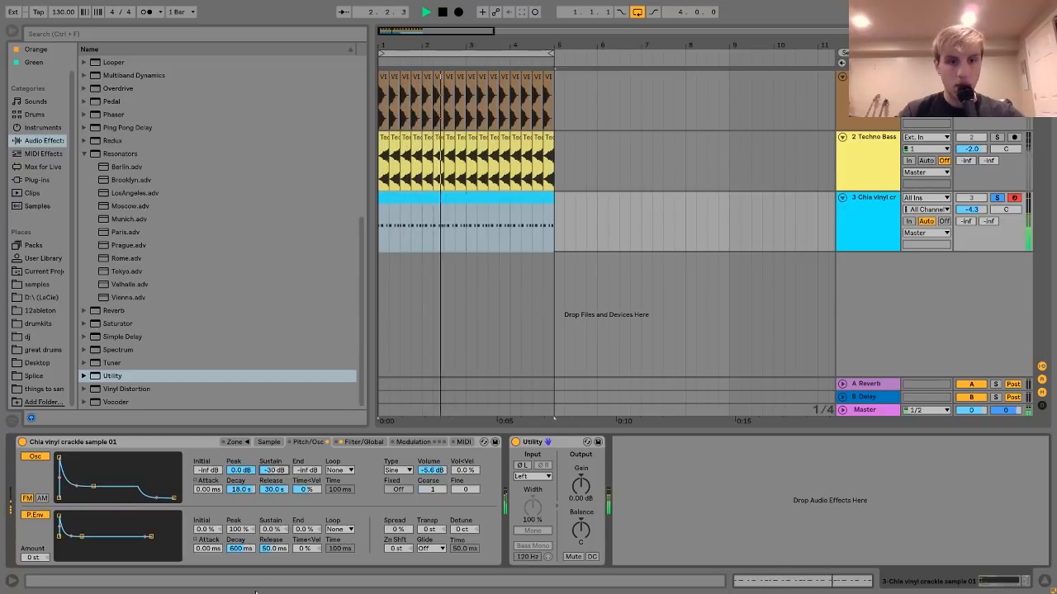
drag(208, 470, 207, 493)
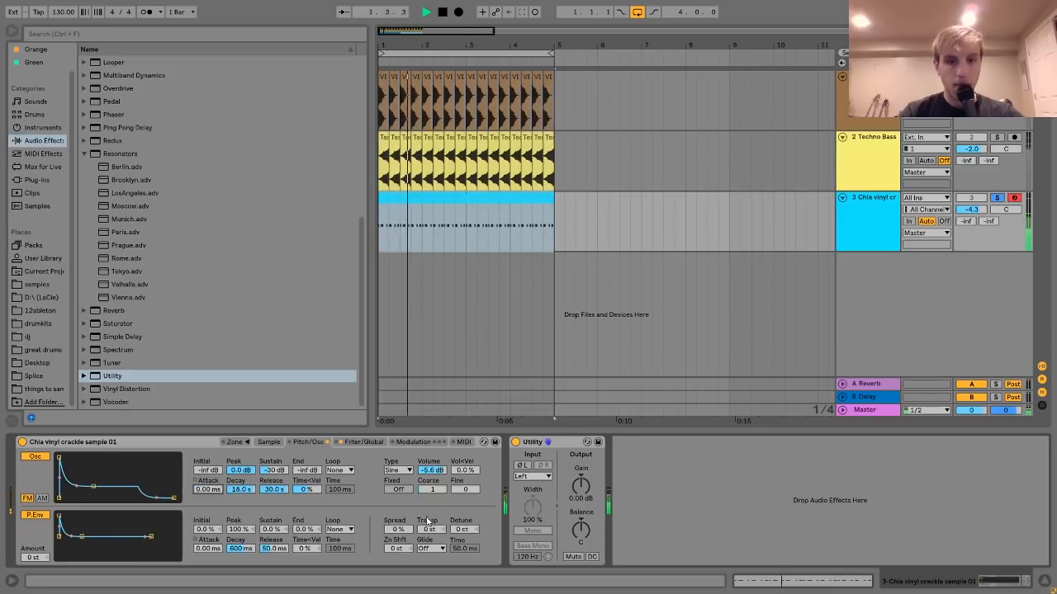
key(space)
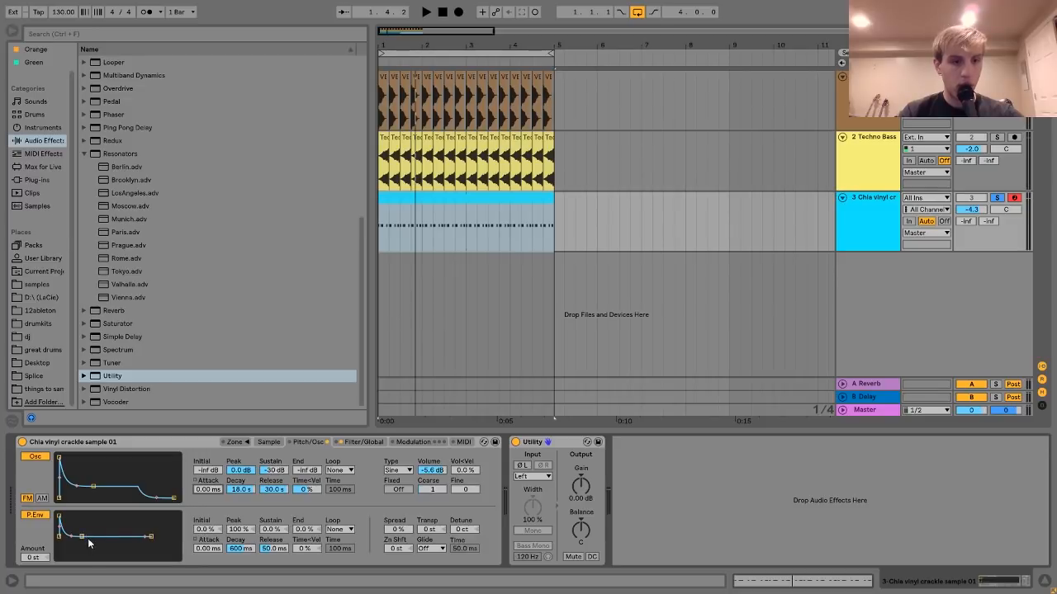
Set the Sampler's pitch envelope amount to +39 st and play the loop.
drag(34, 558, 35, 525)
key(space)
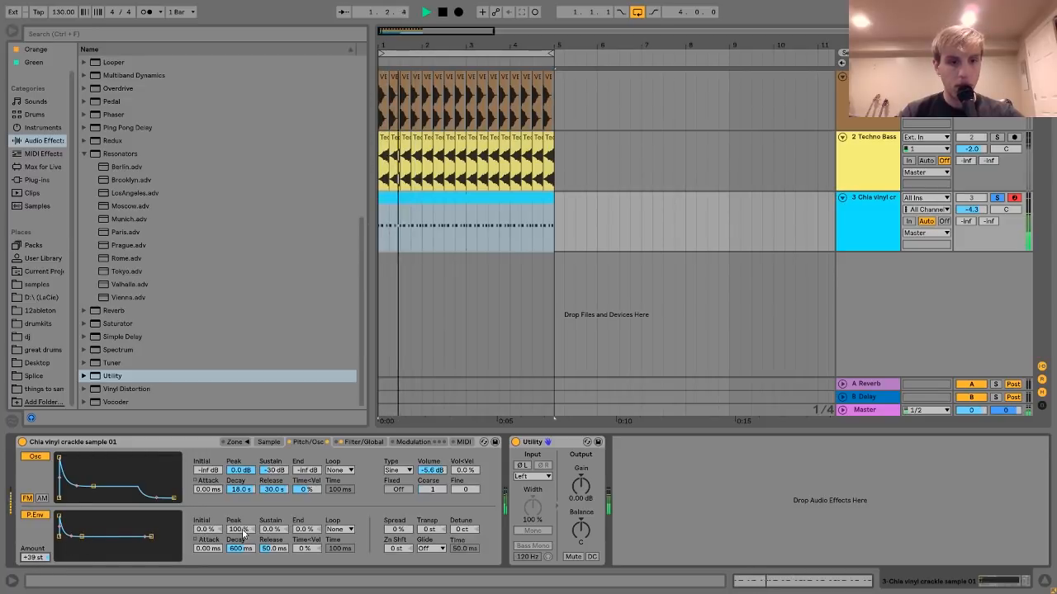
Set the pitch envelope decay to 17.1 ms and the oscillator envelope to 631 ms decay, -inf dB sustain and 206 ms release.
drag(241, 548, 240, 575)
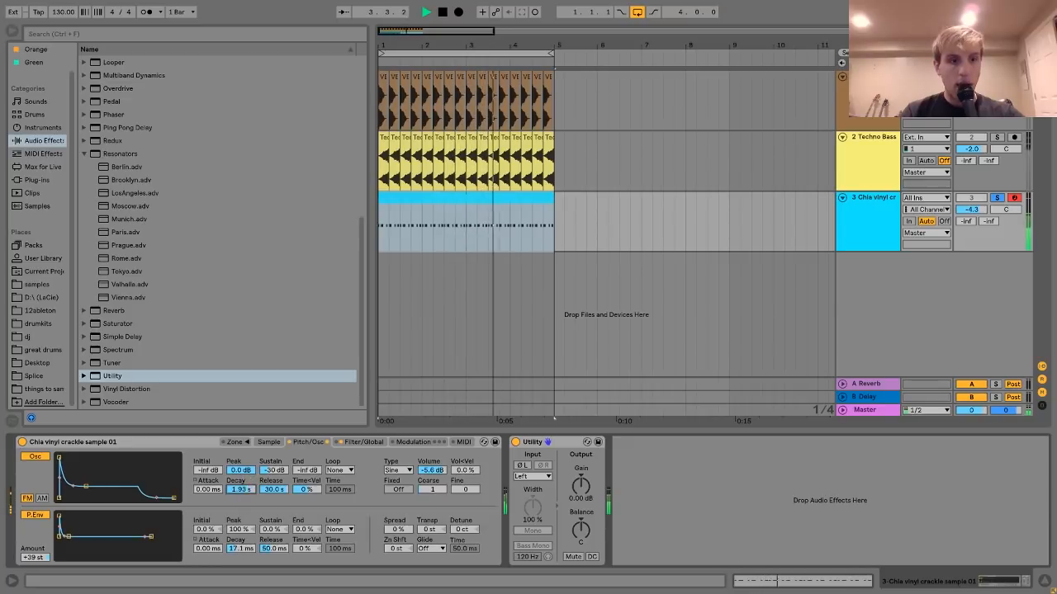
key(space)
drag(242, 492, 273, 500)
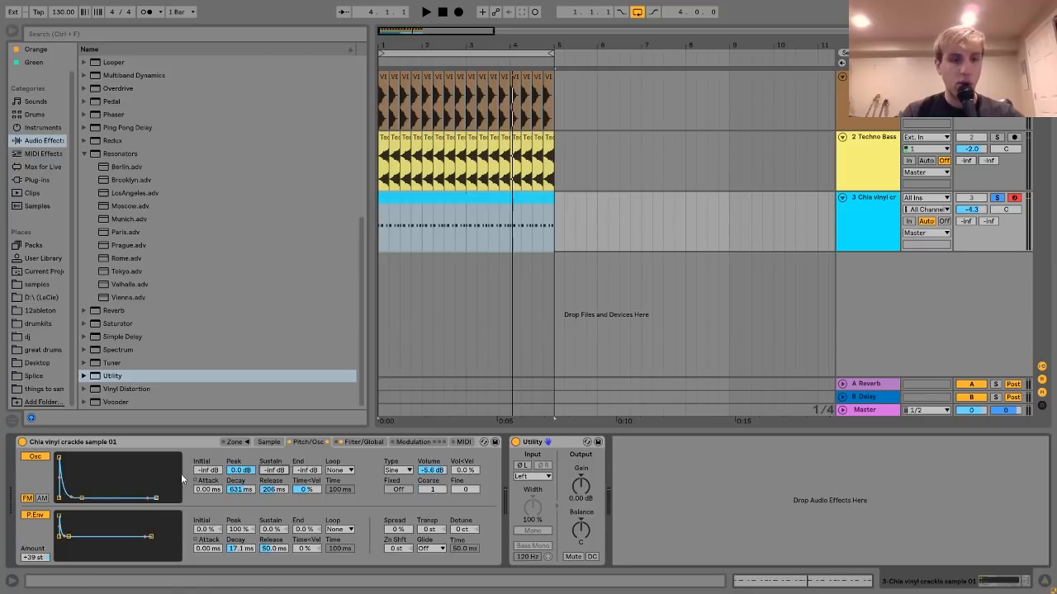
key(space)
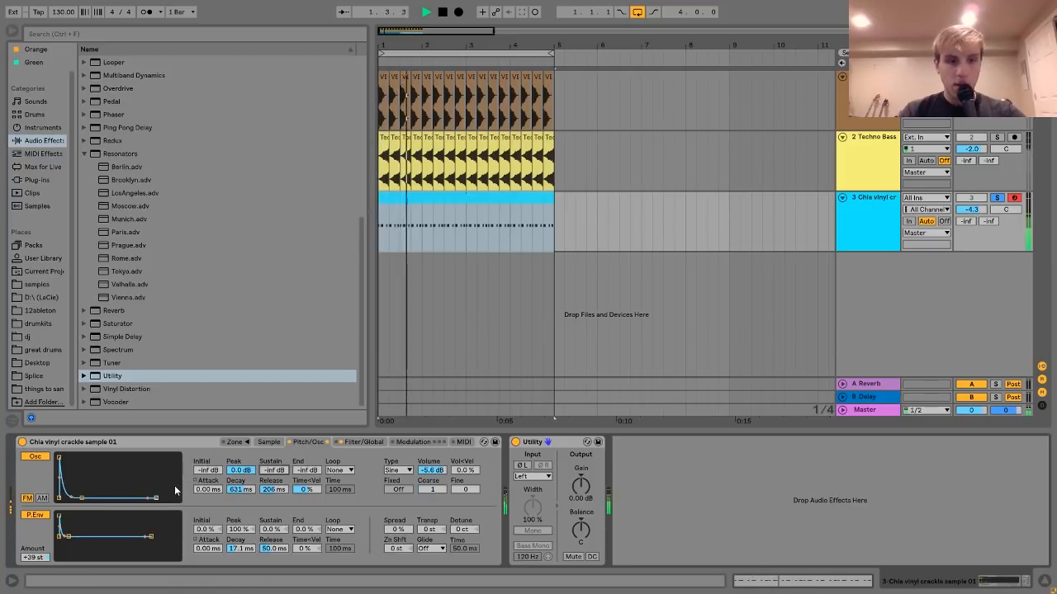
key(space)
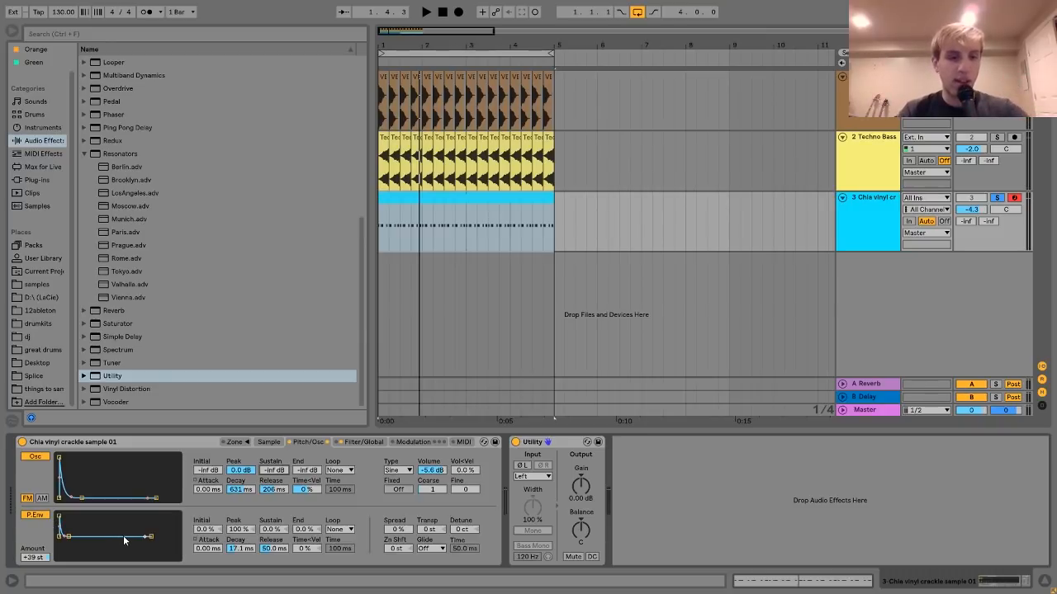
Compare the looped sound with the Sampler's pitch envelope switched off and back on.
key(space)
click(34, 515)
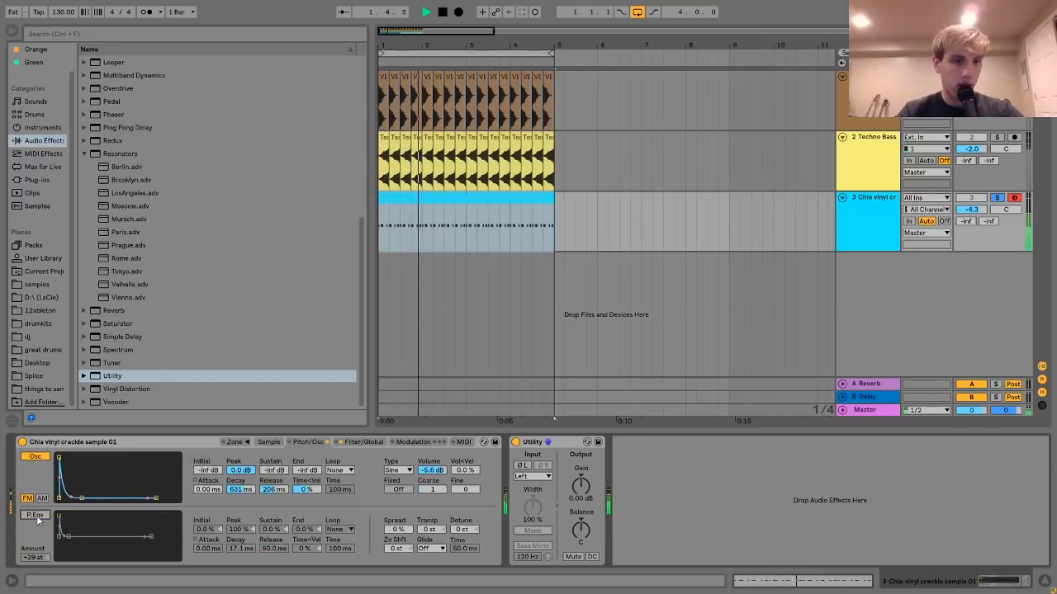
click(36, 515)
key(space)
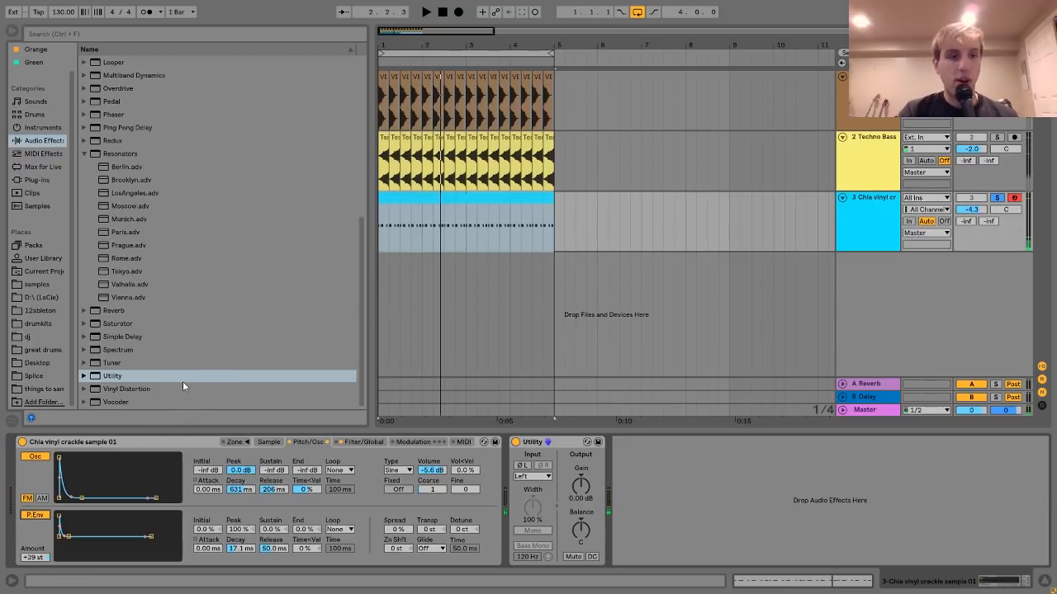
Add an Echo effect after the Utility on the vinyl crackle track.
scroll(183, 387, up, 8)
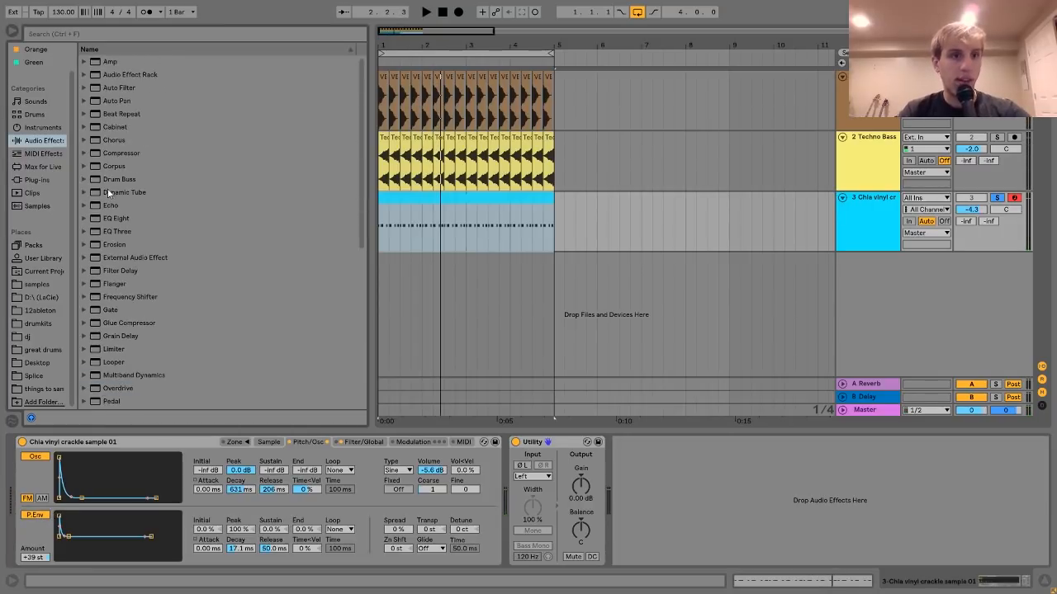
click(115, 208)
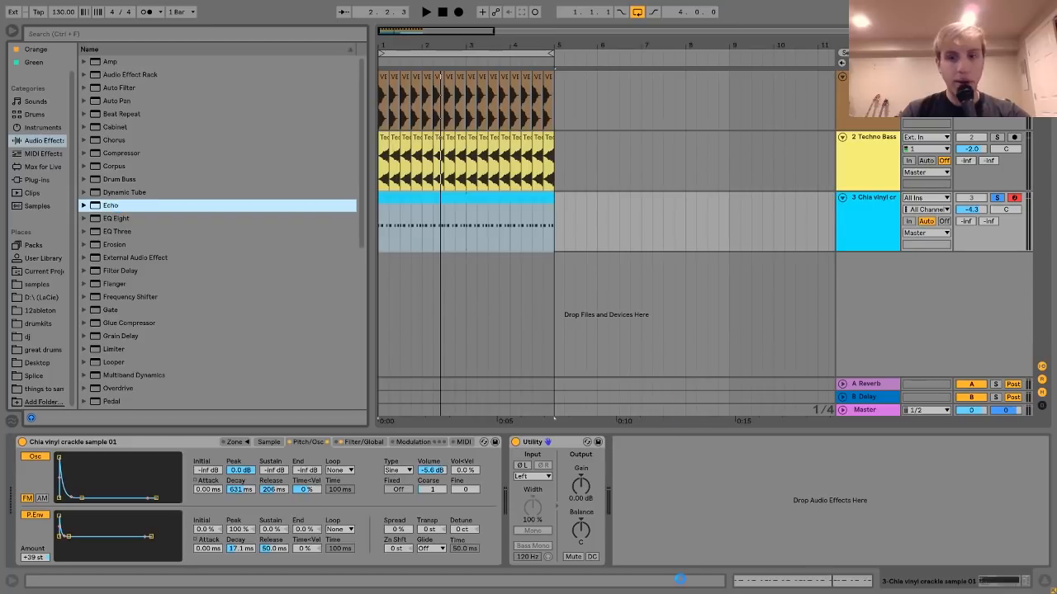
scroll(219, 361, down, 6)
scroll(258, 236, up, 1)
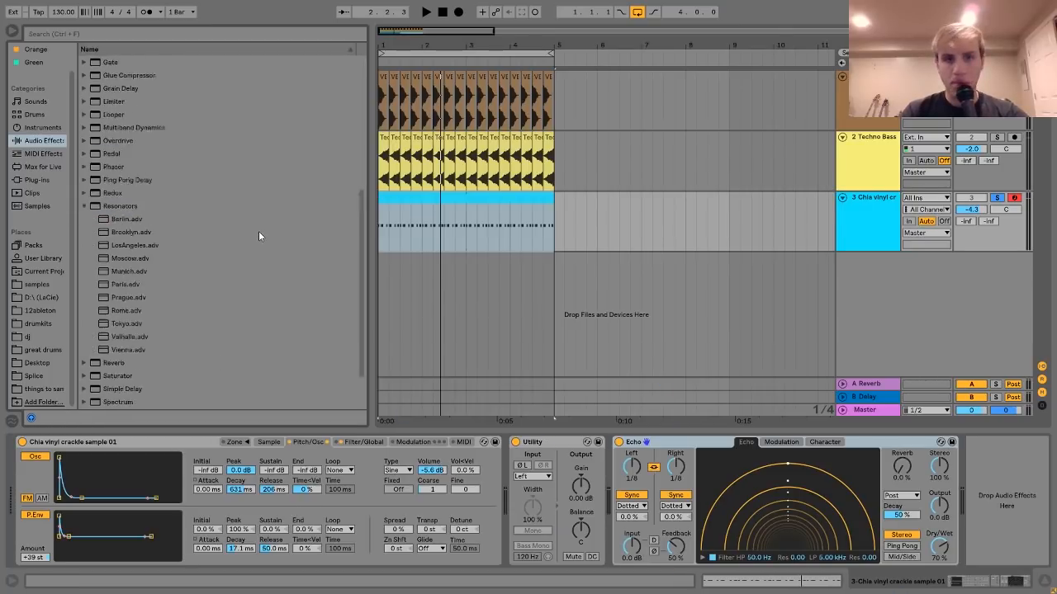
scroll(258, 236, up, 6)
Set both Echo delay times to 1/16, unlink them with the left on Notes and the right on Dotted, and set dry/wet to 49%.
drag(675, 467, 684, 481)
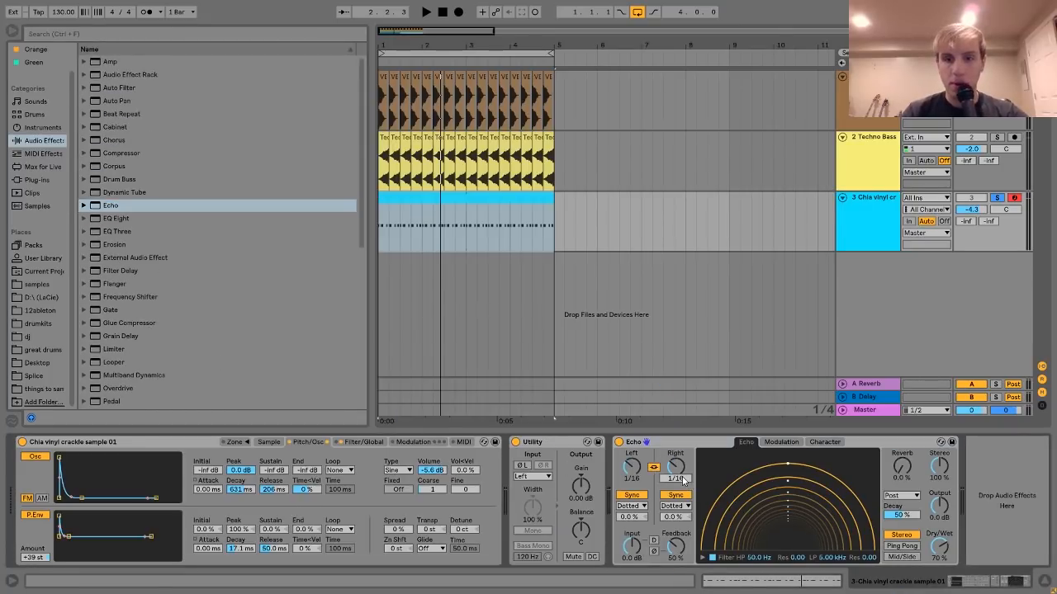
click(675, 505)
click(678, 518)
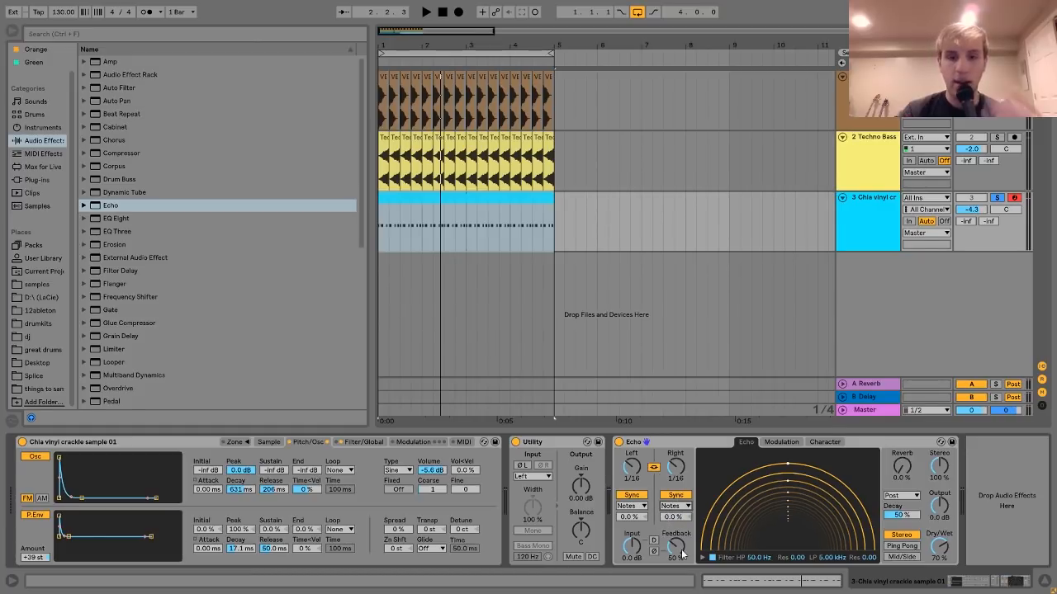
click(652, 467)
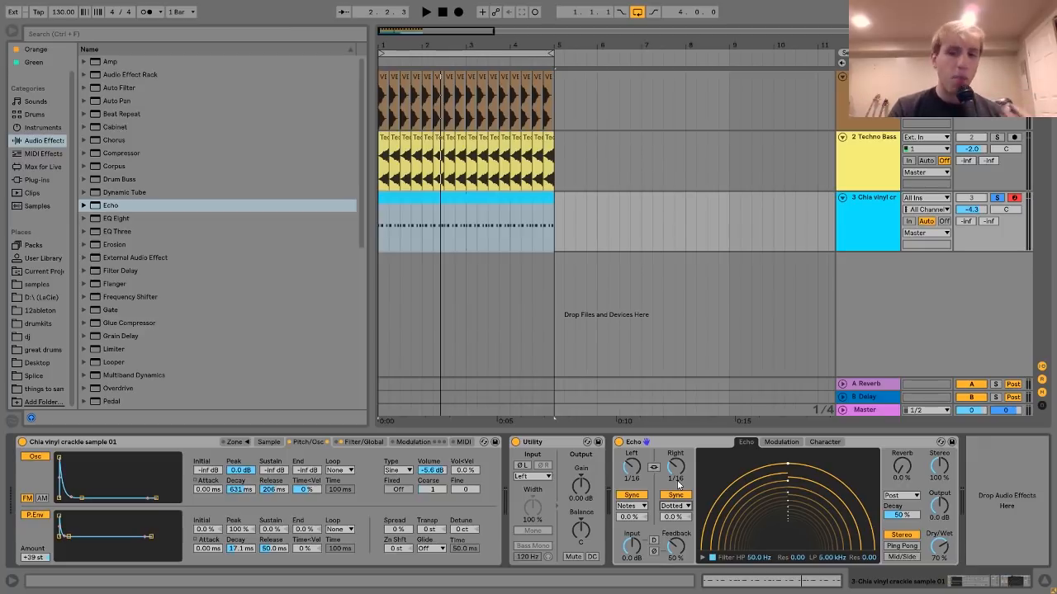
drag(956, 552, 956, 528)
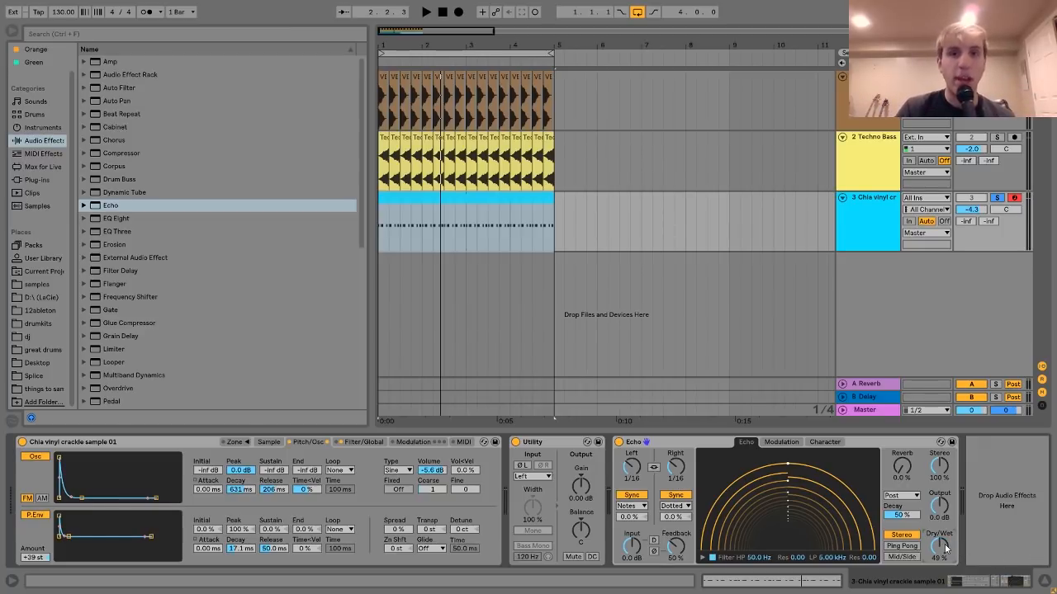
Unsolo the vinyl crackle track and set its volume to -2.4 dB while playing the full loop.
key(space)
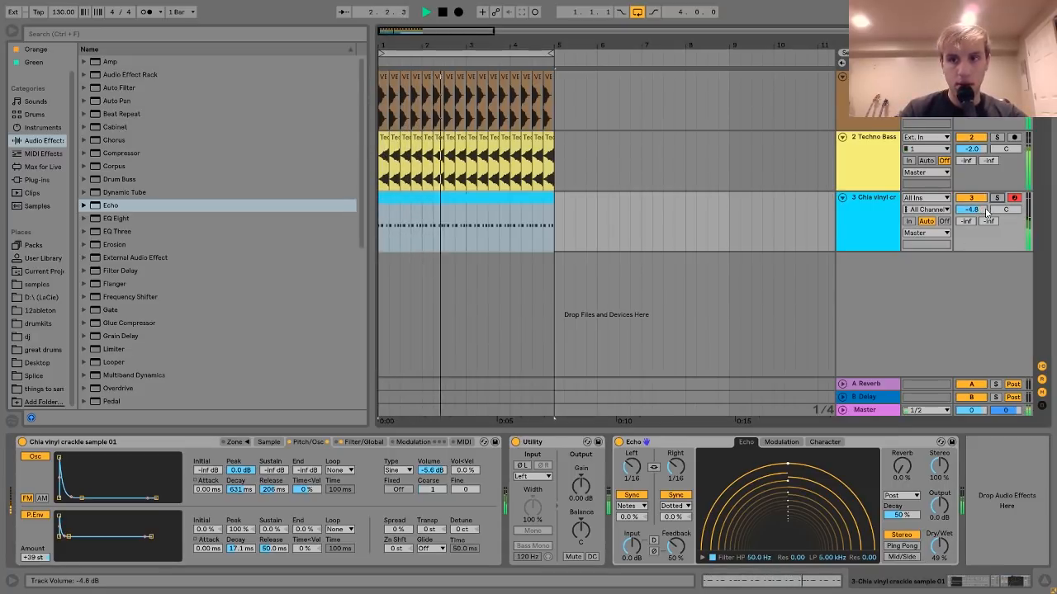
drag(971, 209, 971, 198)
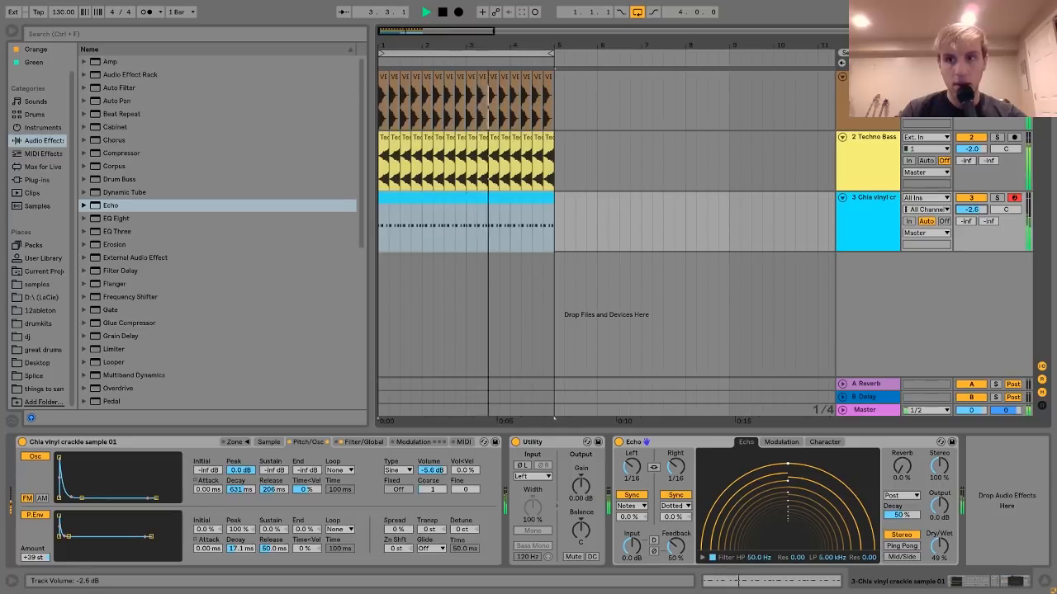
click(859, 200)
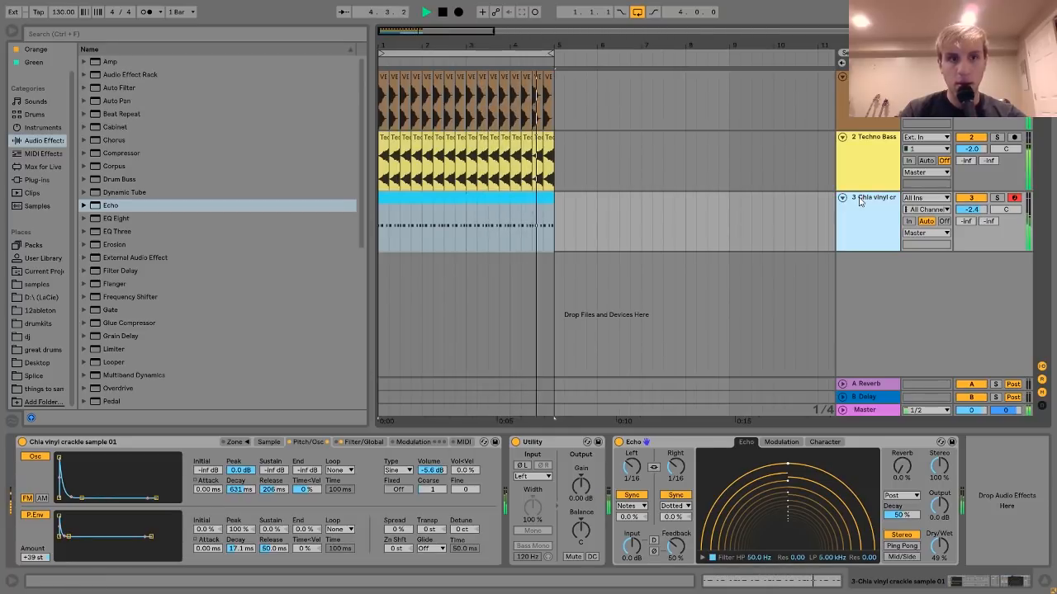
key(space)
Insert a new MIDI track and load the Operator instrument on it.
key(ctrl+shift+t)
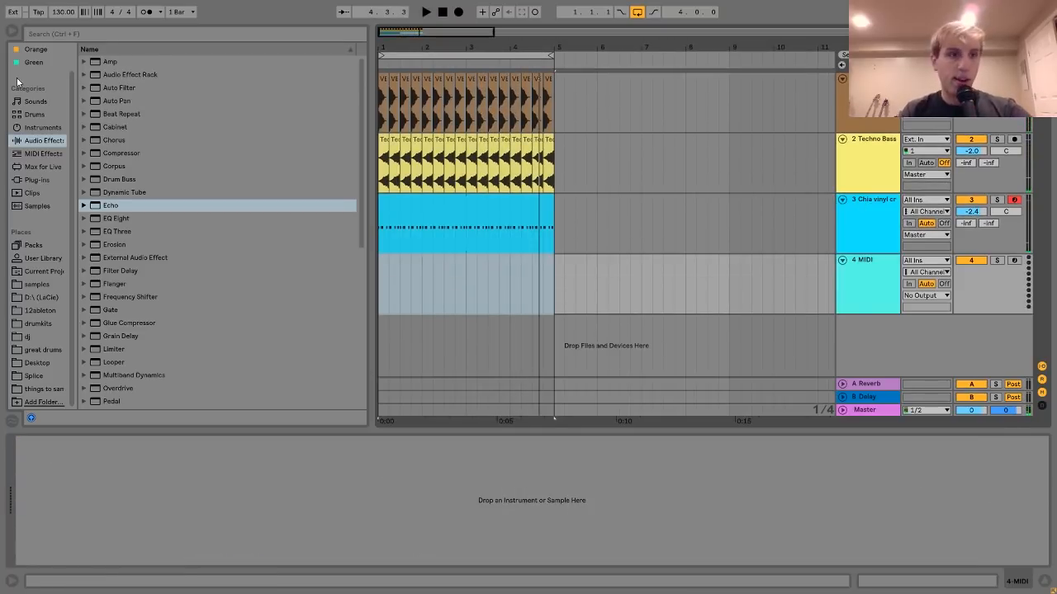
click(36, 128)
double_click(114, 156)
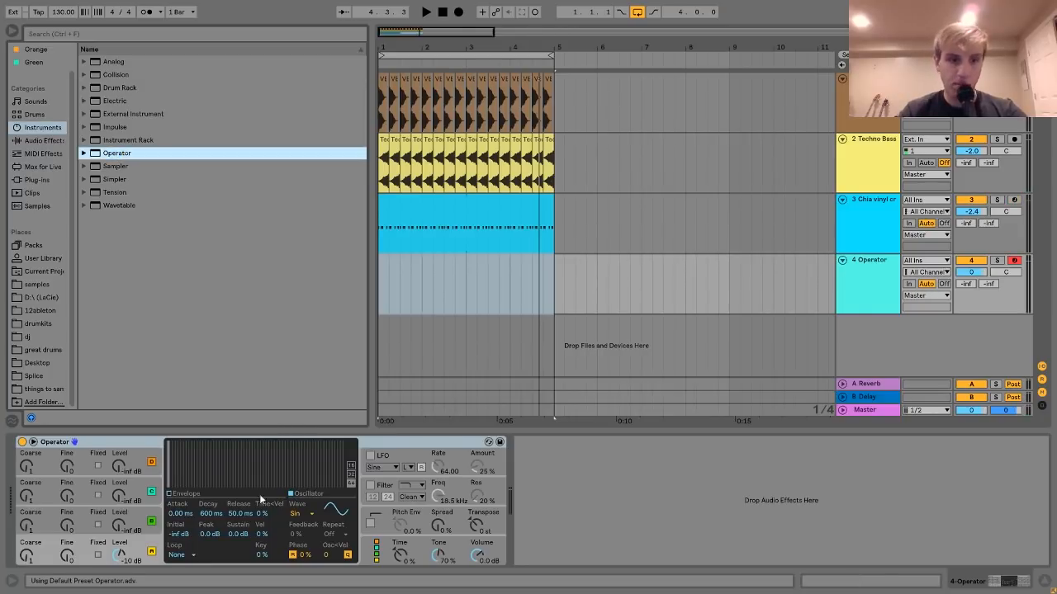
Set Operator's oscillator A to the NoW noise waveform and give its envelope a -inf dB sustain with a short decay.
click(304, 513)
click(314, 493)
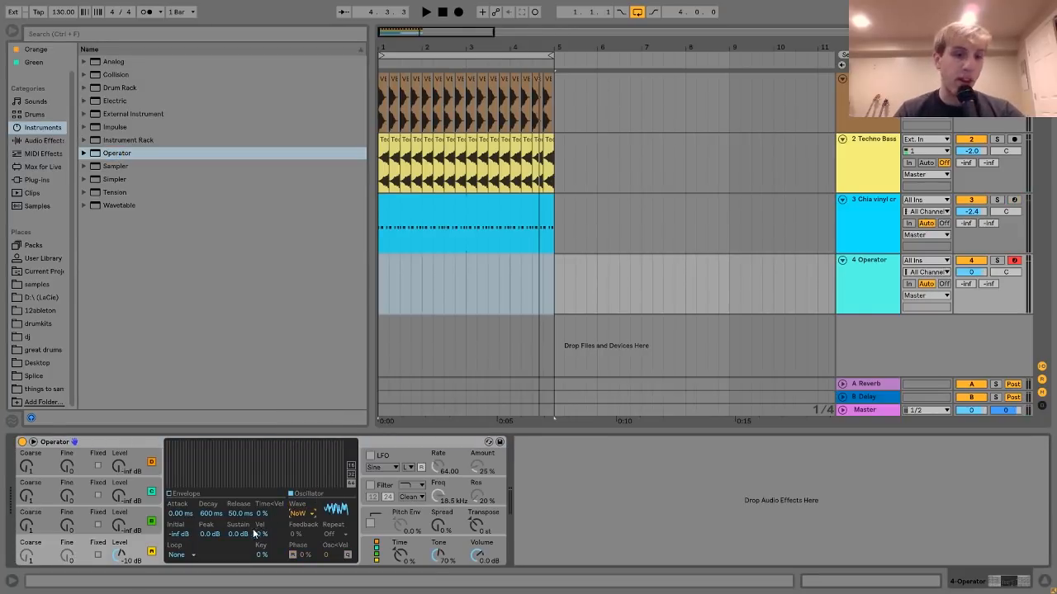
drag(254, 533, 254, 578)
drag(211, 513, 212, 561)
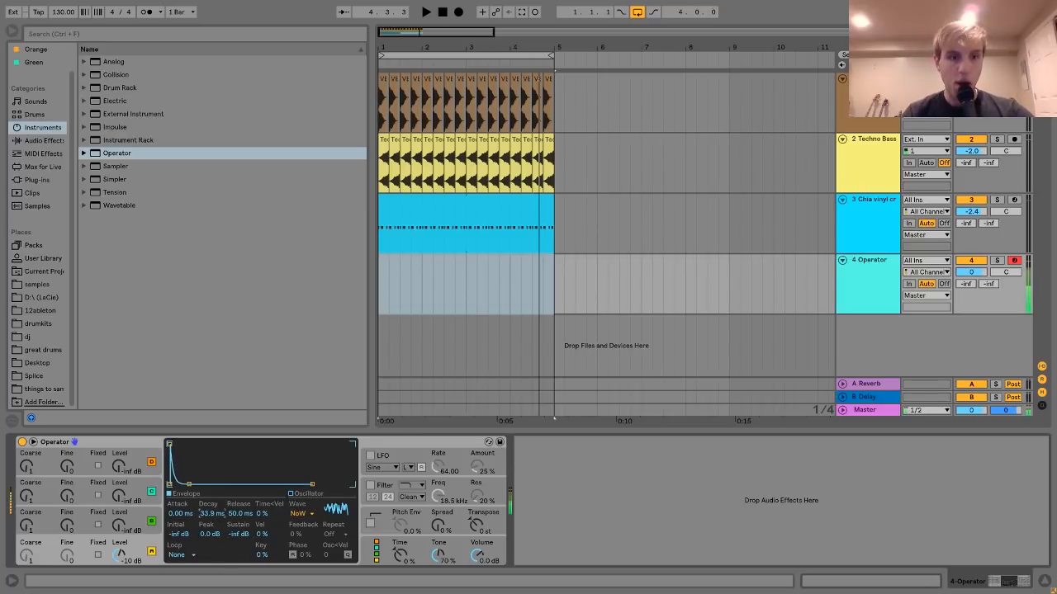
drag(210, 514, 204, 492)
Enable Operator's filter as a band-pass and set its frequency to 3.62 kHz with 100% resonance.
click(371, 486)
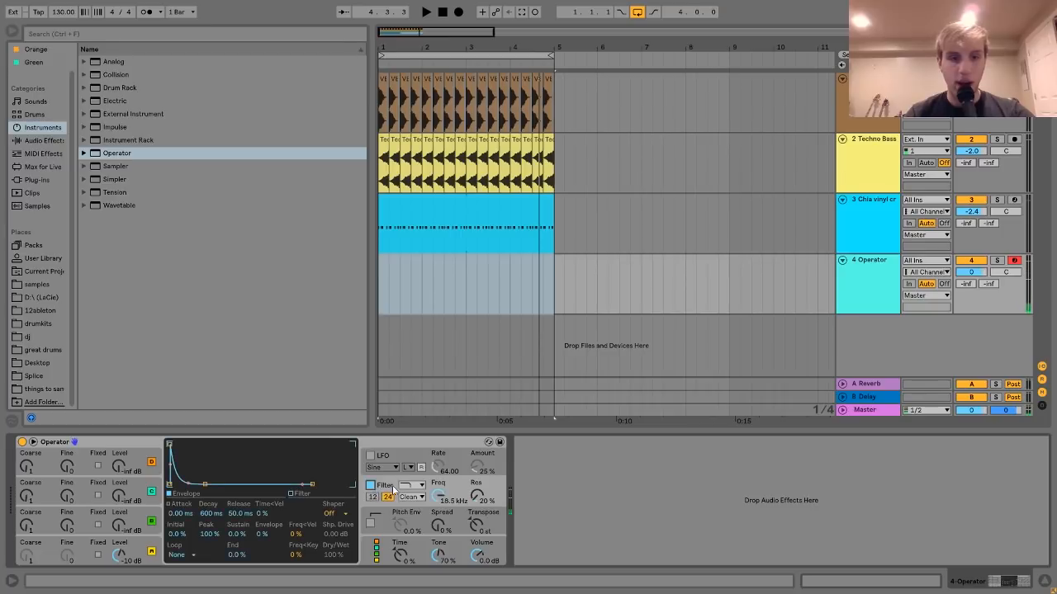
click(405, 487)
click(414, 518)
drag(438, 497, 438, 545)
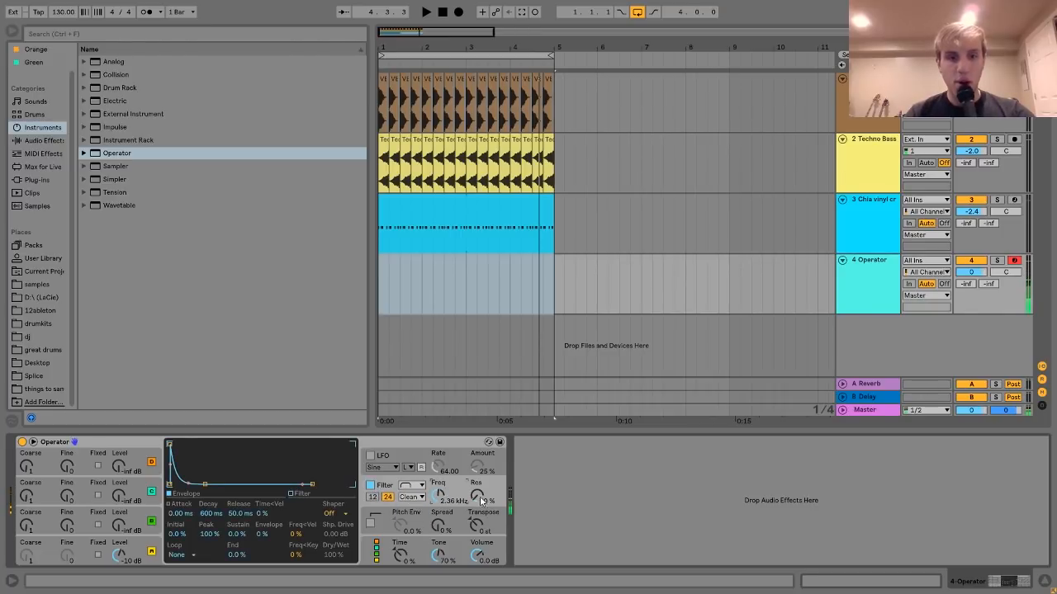
drag(481, 498, 482, 483)
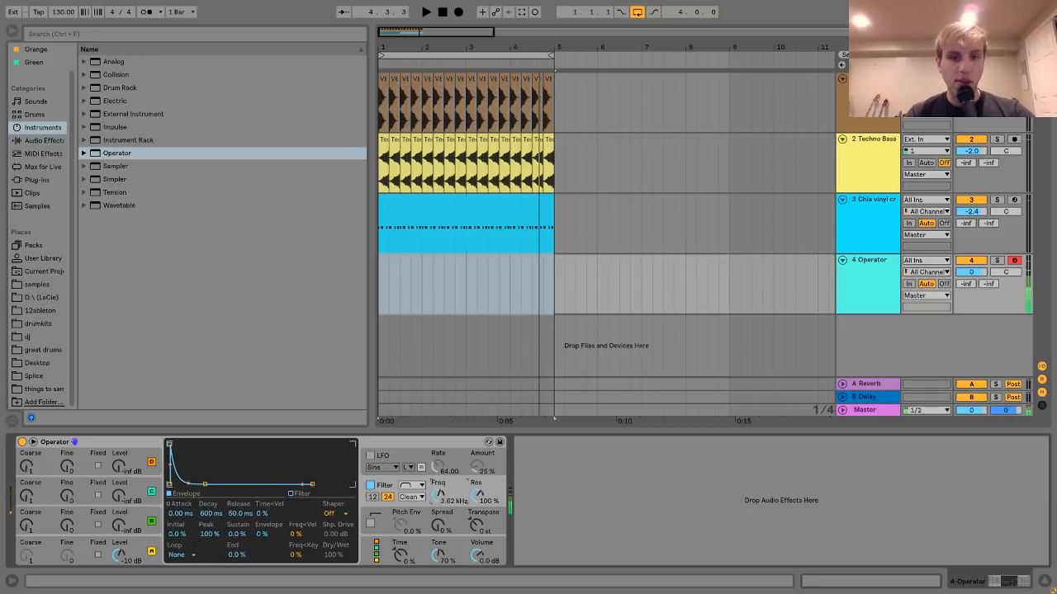
Lower the Operator track to -11.1 dB and retune its filter to 7.02 kHz with 104% resonance.
drag(970, 271, 971, 291)
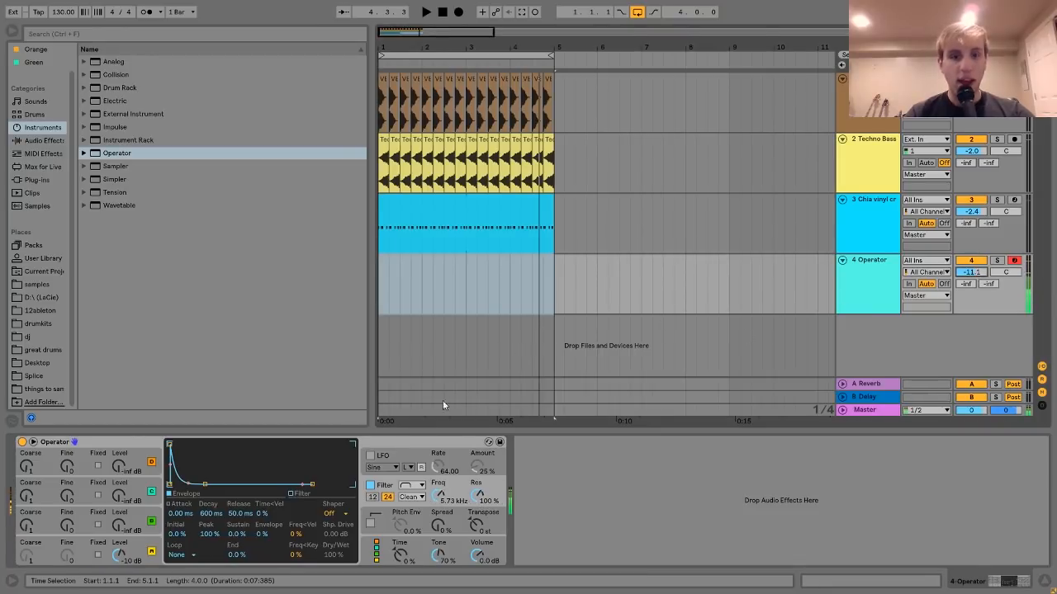
drag(443, 501, 444, 495)
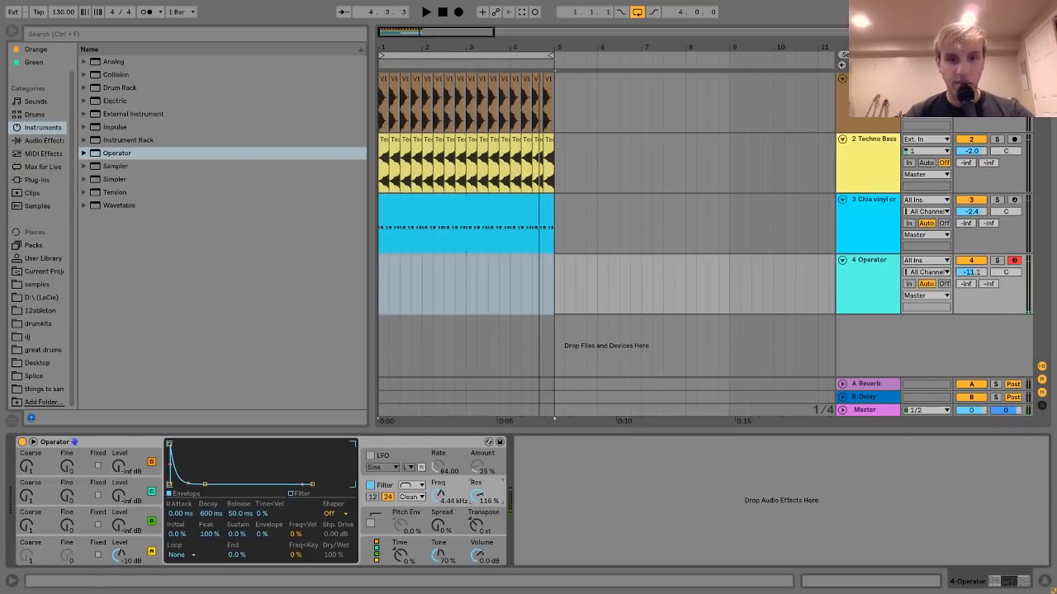
drag(478, 498, 478, 503)
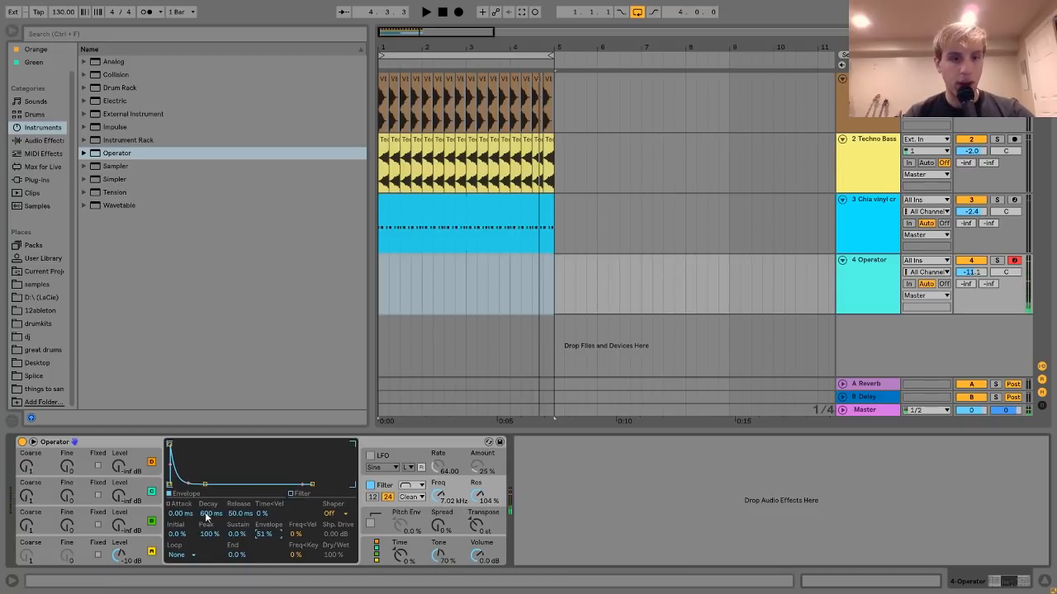
Set Operator's filter envelope amount to 51% and decay to 2.36 ms, and lower the track volume to -15.6 dB.
drag(210, 513, 211, 537)
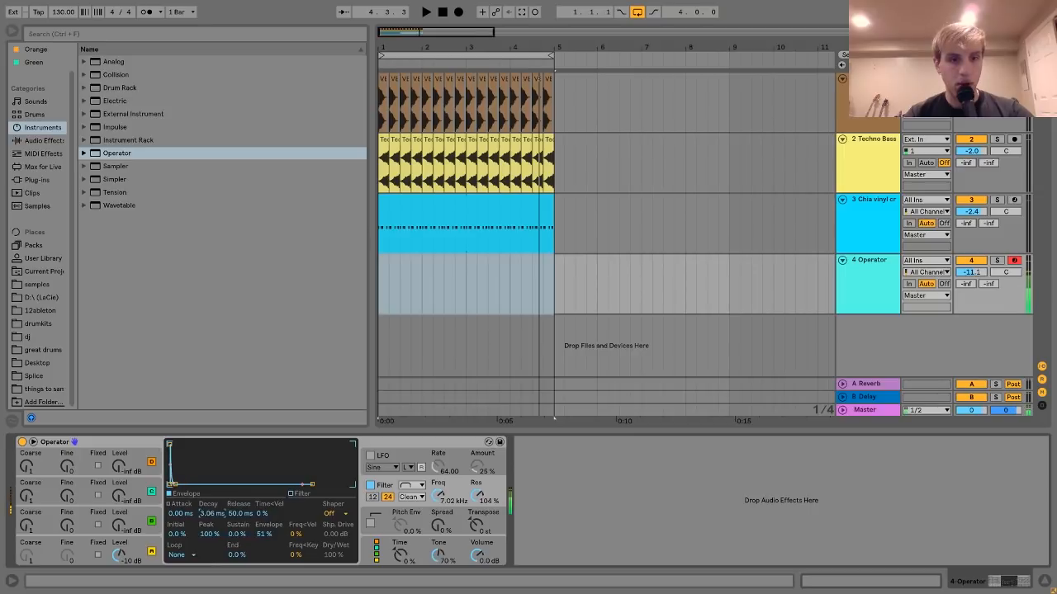
click(380, 283)
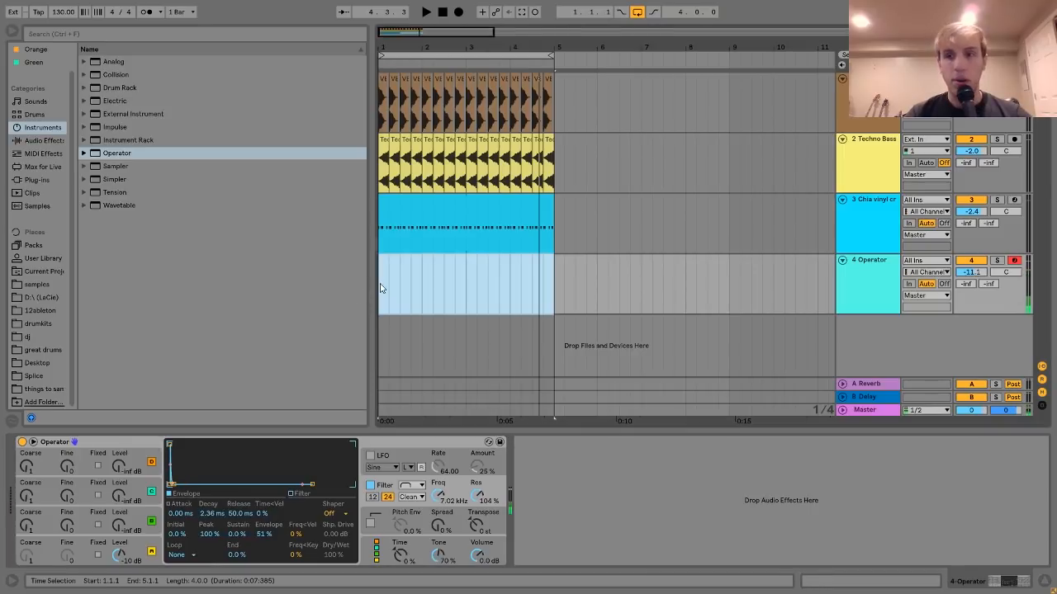
click(980, 273)
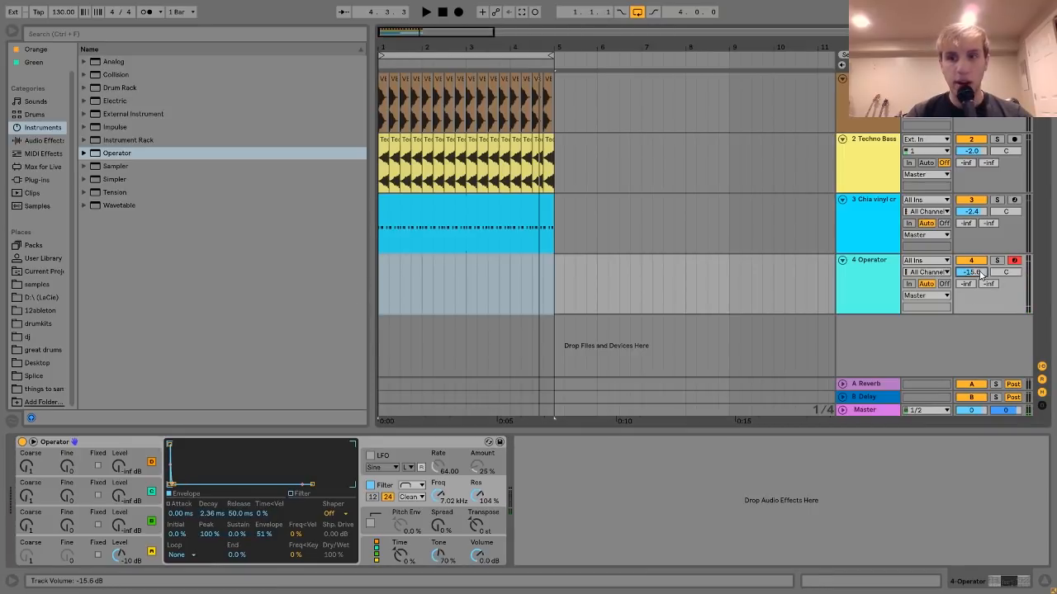
Create a four-bar MIDI clip on the Operator track and fill it with repeated 1/16 F3 notes.
double_click(555, 274)
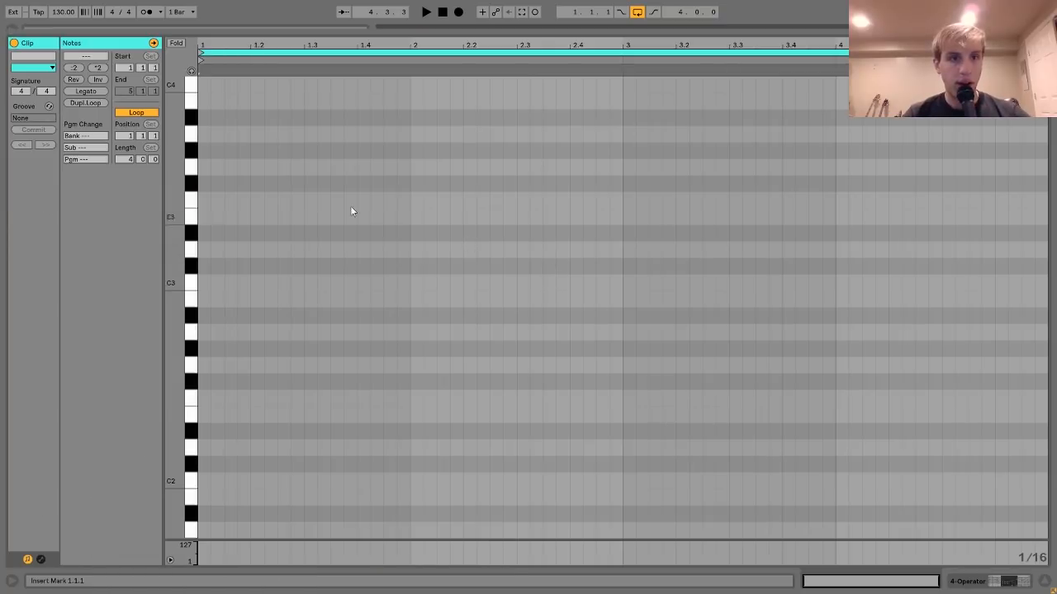
double_click(204, 202)
key(ctrl+d)
key(ctrl+d)
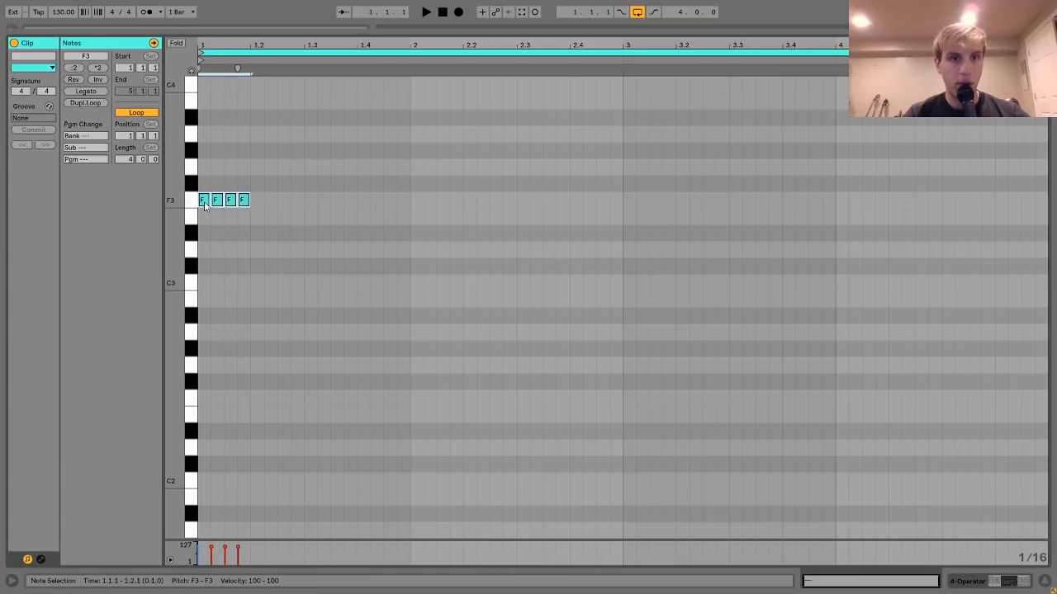
key(ctrl+d)
key(ctrl+d)
key(ctrl+d)
key(ctrl+d)
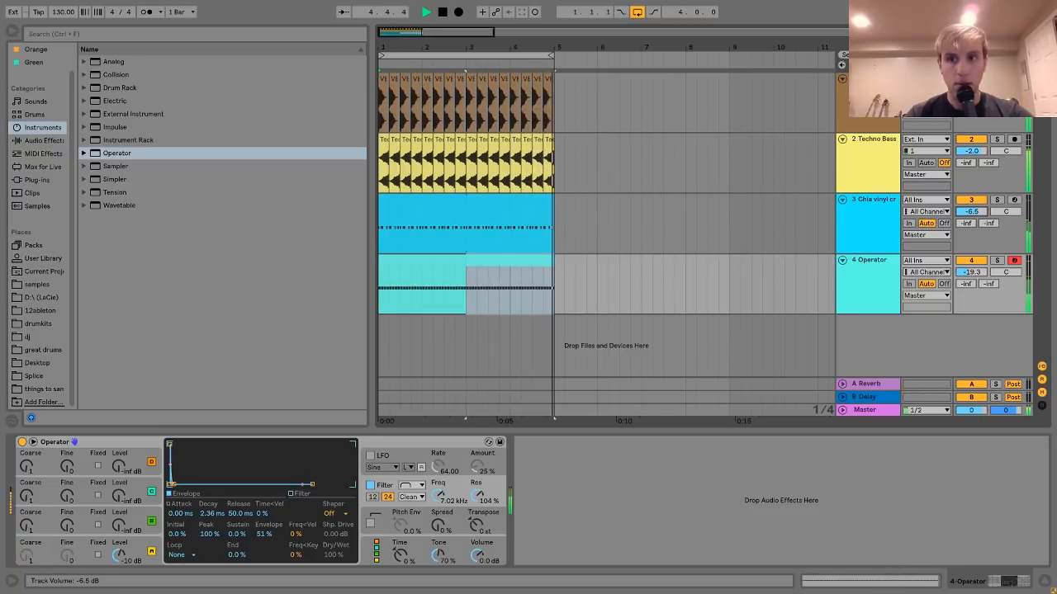
Add a second Operator instrument on a new track below the existing Operator track.
click(880, 261)
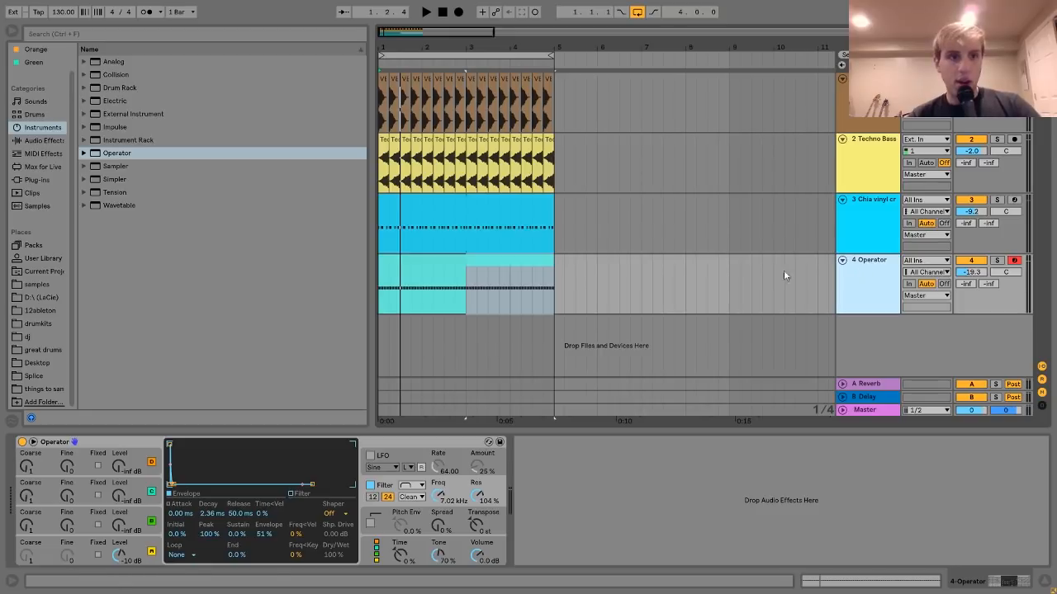
drag(122, 153, 487, 336)
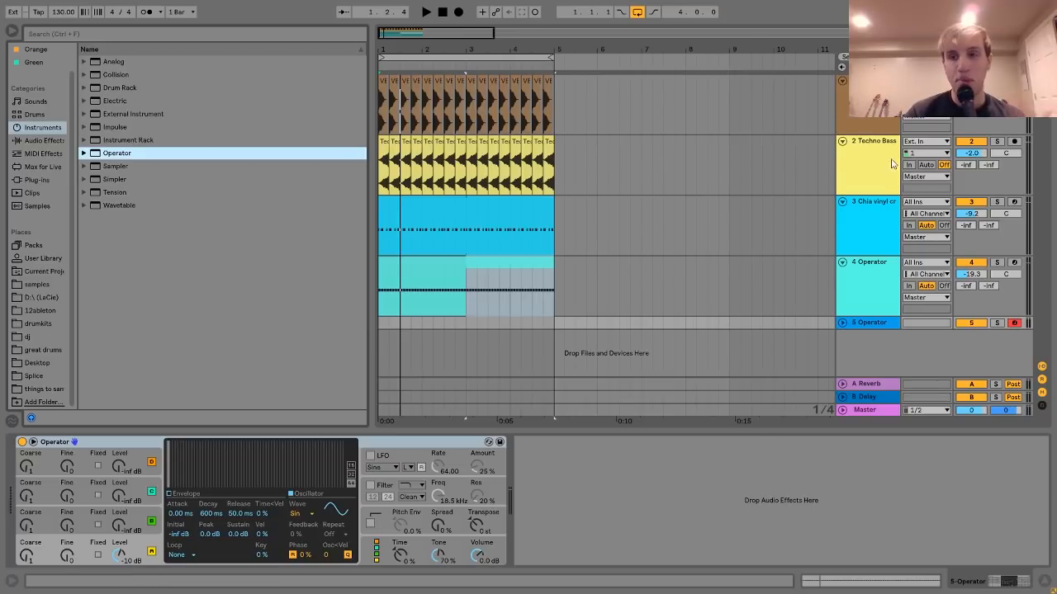
click(975, 155)
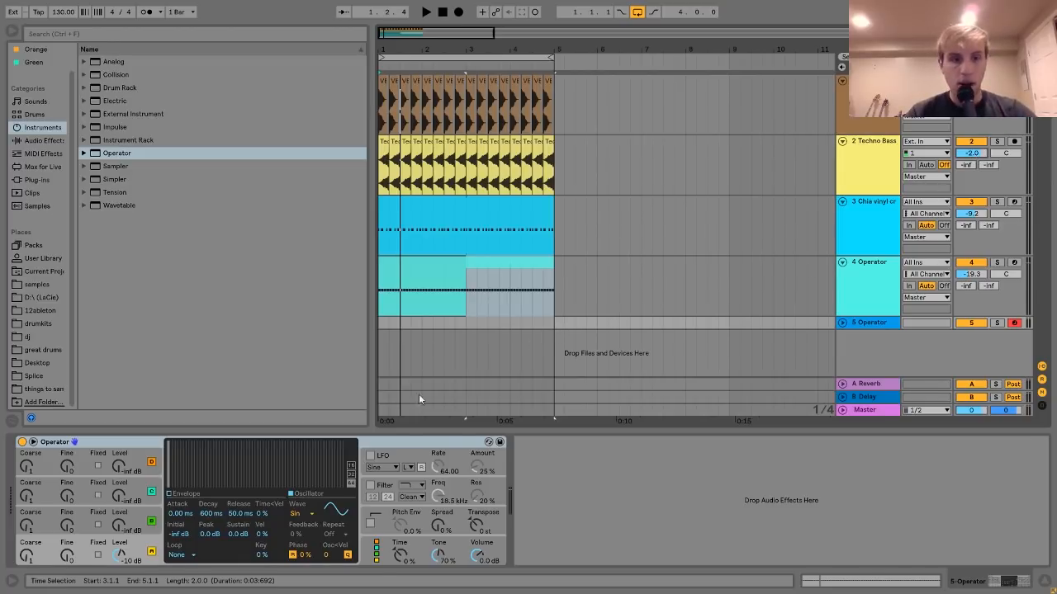
Set the new Operator's oscillator to the NoW noise wave with 3.10 ms attack, 2.72 s decay, -inf dB sustain and 631 ms release.
click(298, 513)
click(313, 496)
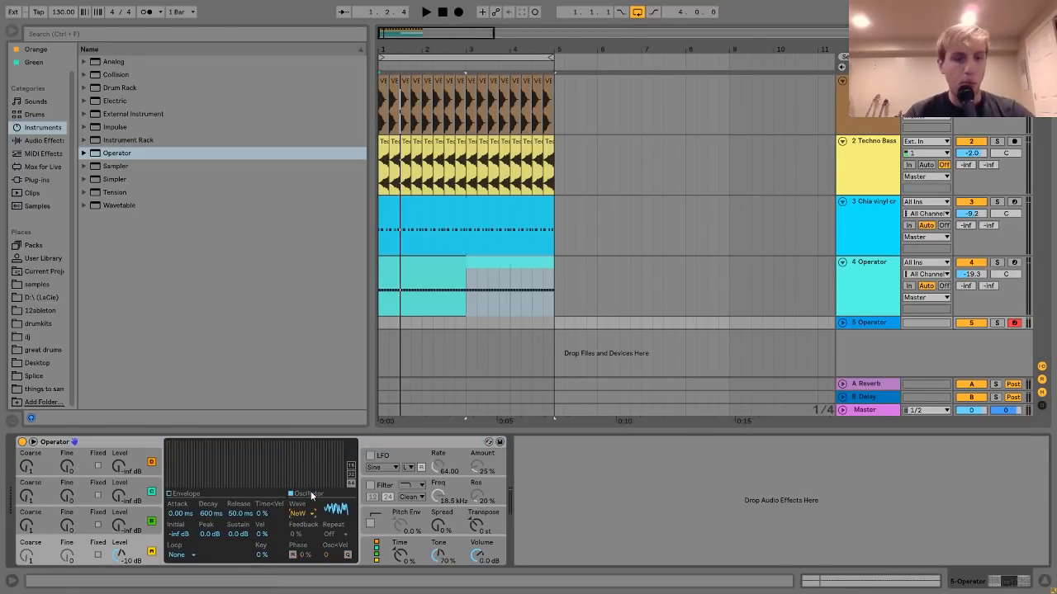
drag(237, 535, 237, 537)
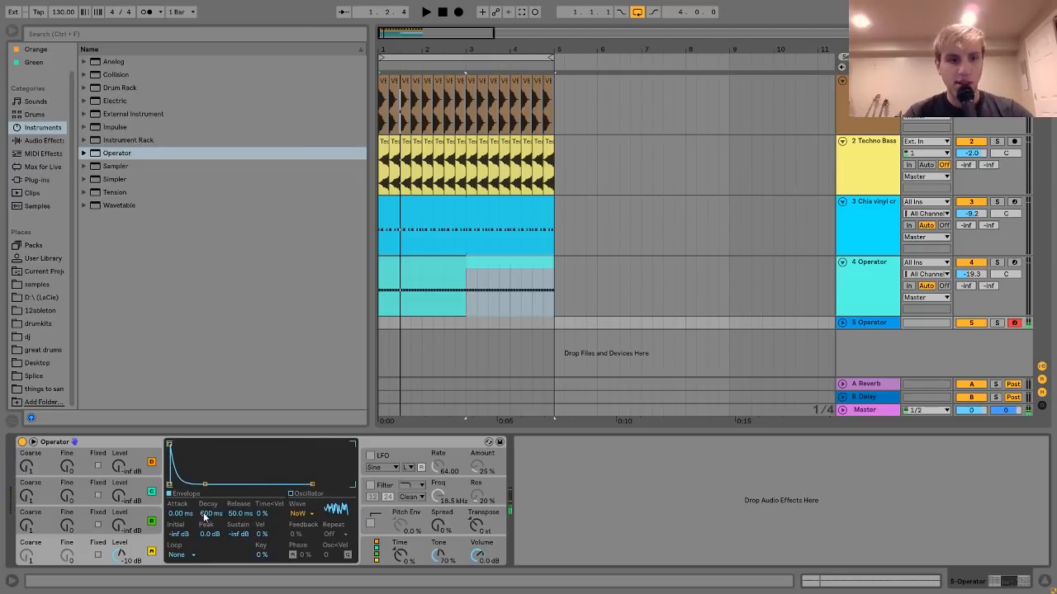
drag(207, 514, 236, 482)
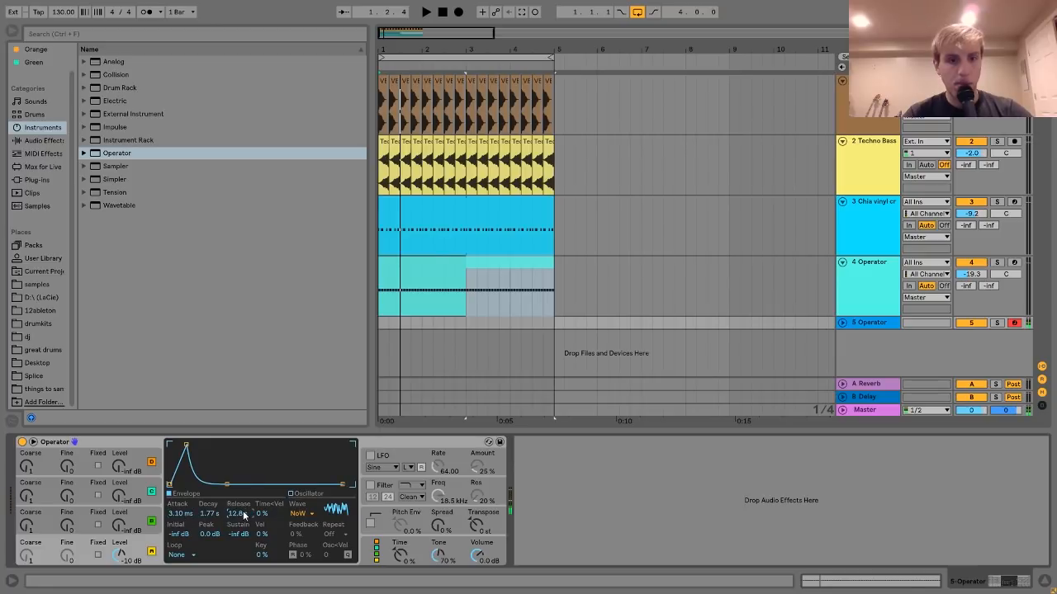
drag(215, 515, 215, 527)
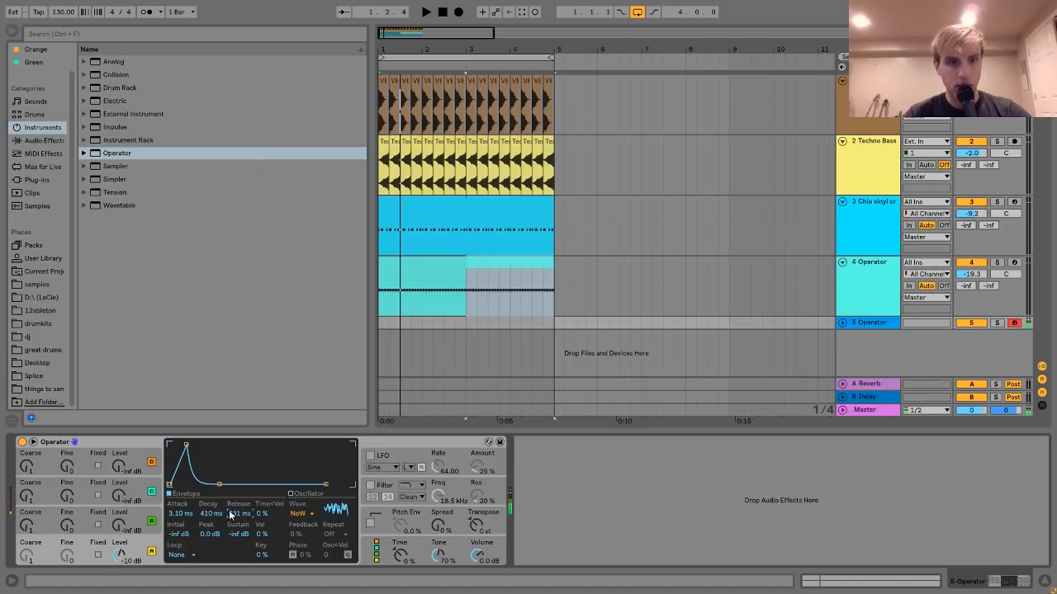
drag(210, 514, 211, 495)
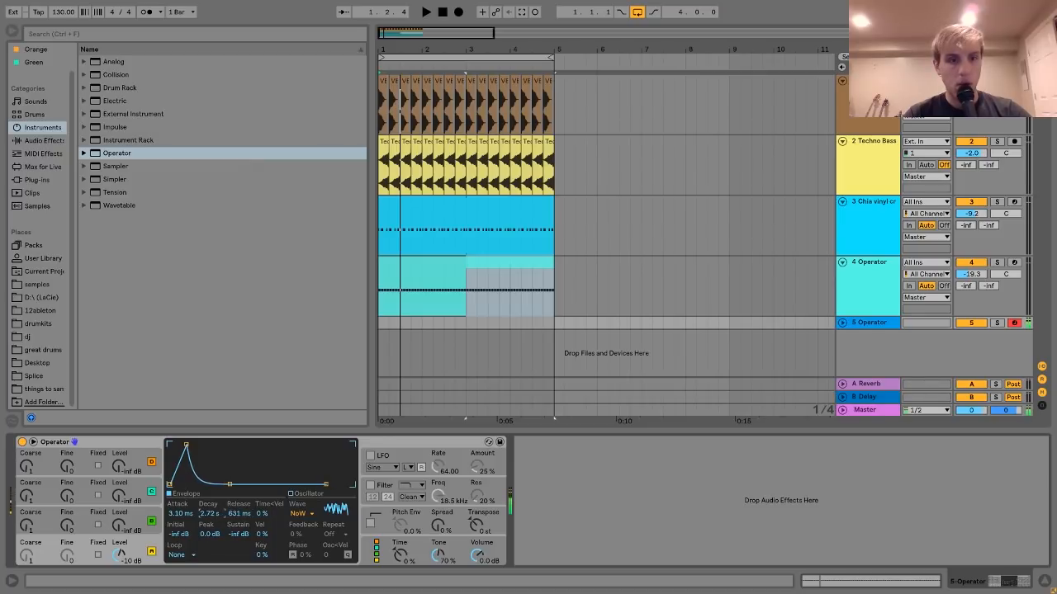
Enable the new Operator's filter at 5.44 kHz with 50% resonance, and shorten the oscillator envelope decay to 1.93 s.
click(372, 485)
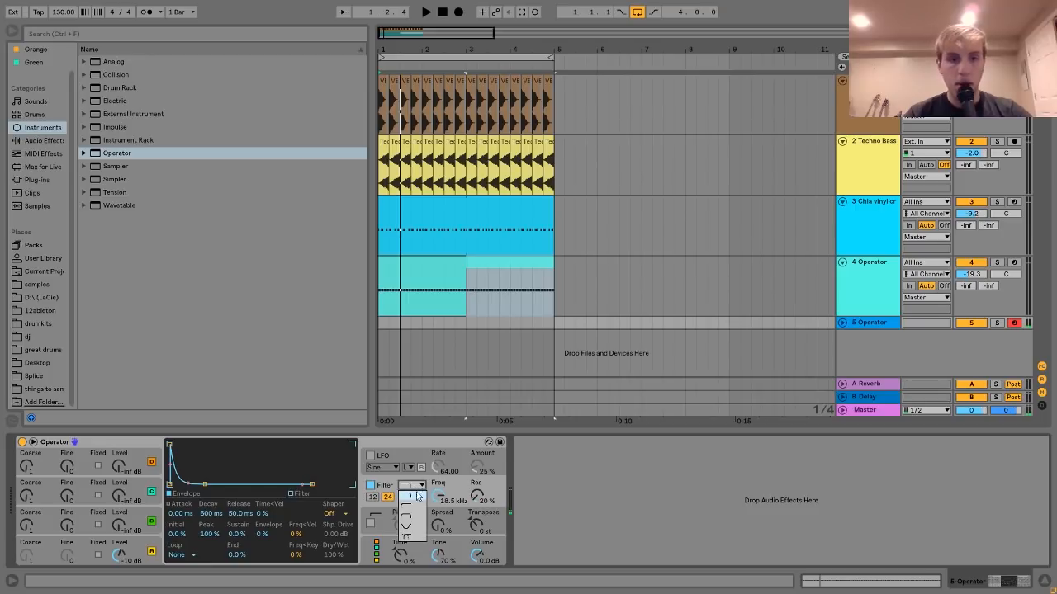
drag(499, 495, 499, 478)
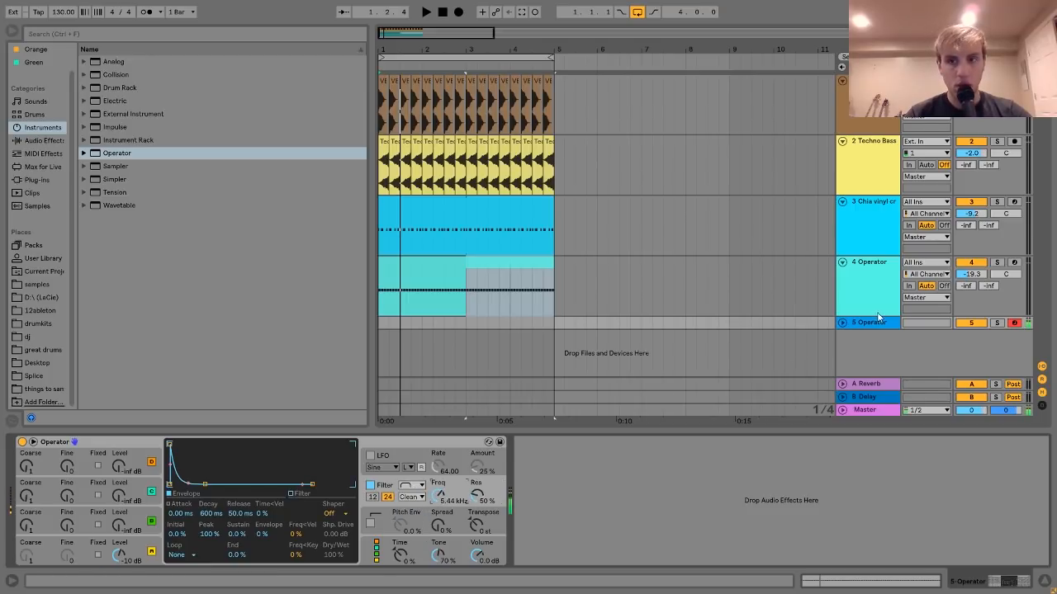
click(149, 552)
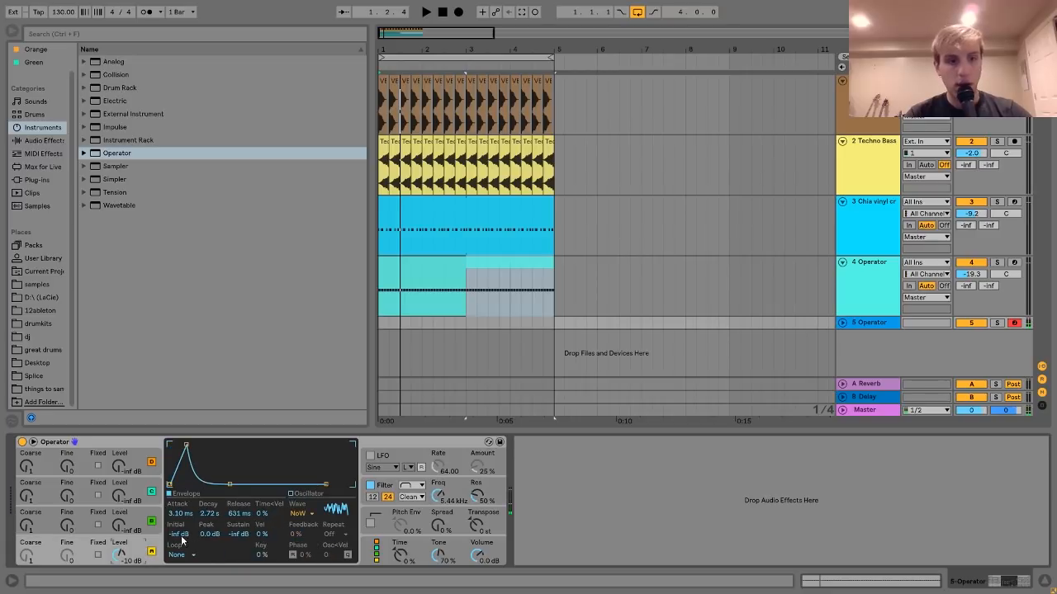
mouse_move(201, 514)
mouse_down()
mouse_move(201, 536)
mouse_move(200, 496)
mouse_up()
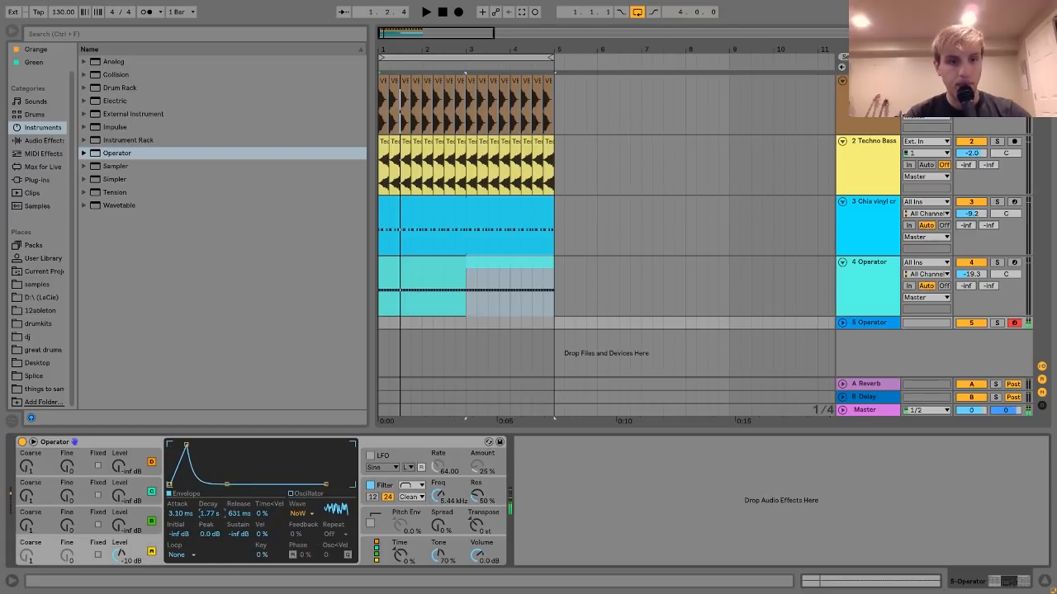
Create a four-bar MIDI clip on the second Operator track and place a 1/16 F3 note on the offbeat of every beat.
drag(555, 324, 335, 347)
key(ctrl+shift+m)
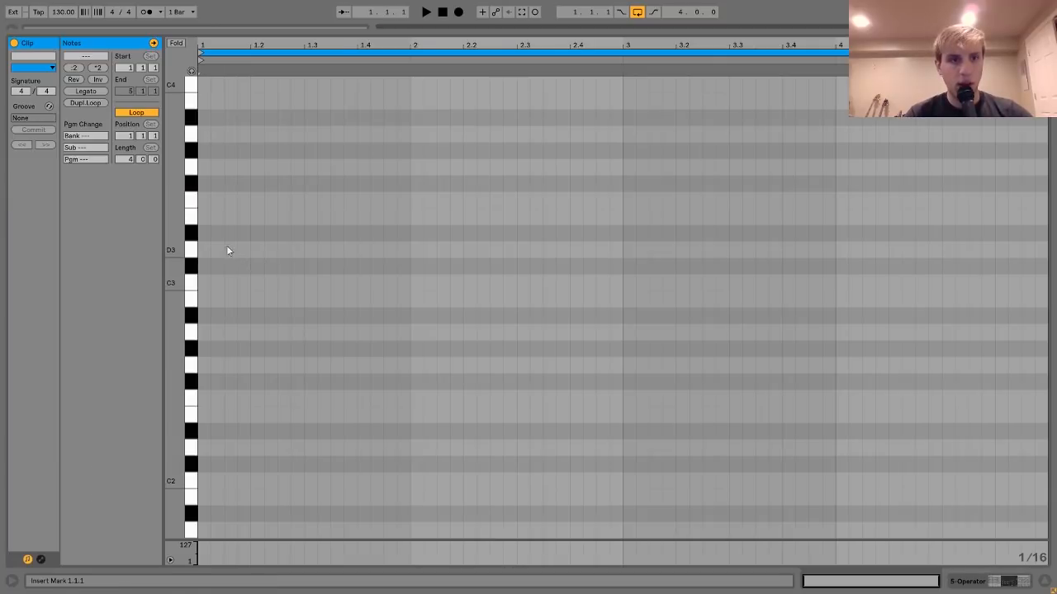
double_click(229, 203)
drag(244, 218, 203, 184)
key(ctrl+d)
key(ctrl+d)
key(ctrl+d)
key(ctrl+d)
key(ctrl+d)
key(ctrl+d)
key(ctrl+d)
key(ctrl+d)
key(ctrl+d)
key(ctrl+d)
key(ctrl+d)
key(ctrl+d)
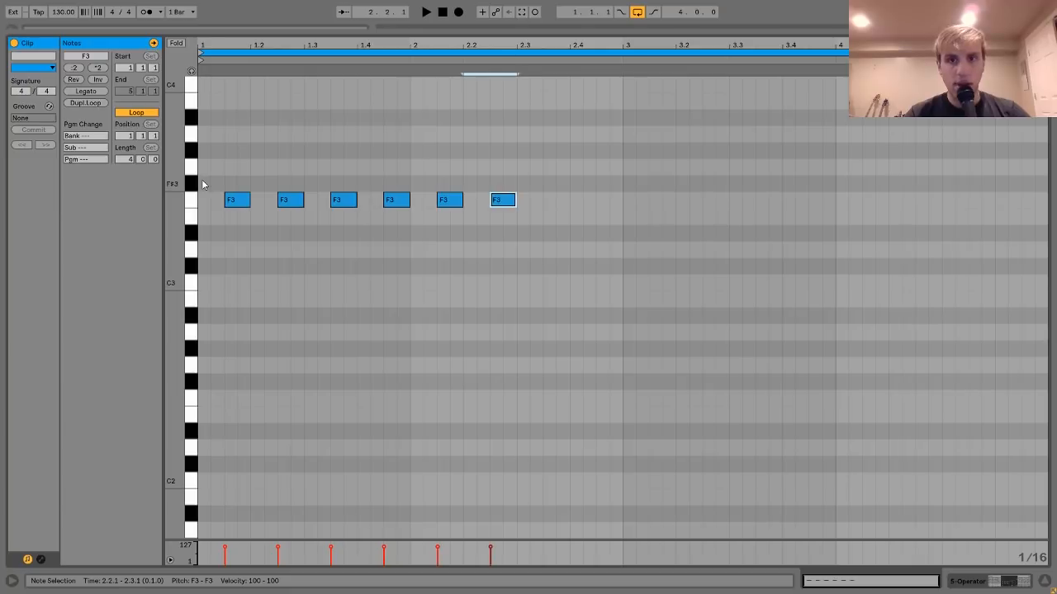
key(ctrl+d)
key(ctrl+d)
key(ctrl+d)
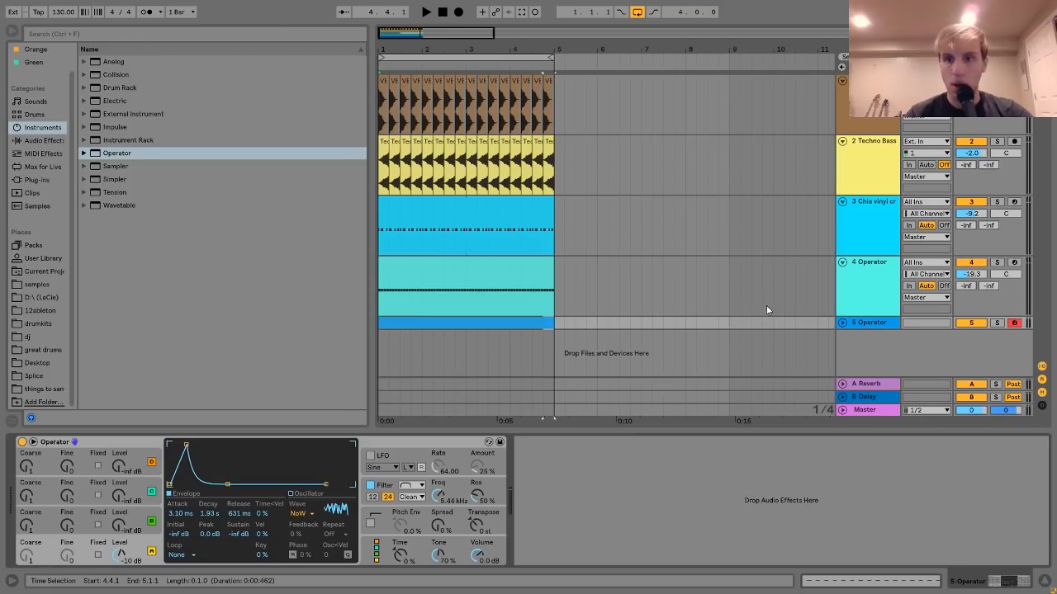
Lower the second Operator track to -11.1 dB and, with the loop playing, raise its filter frequency to 6.18 kHz.
click(846, 321)
drag(976, 335, 977, 333)
key(space)
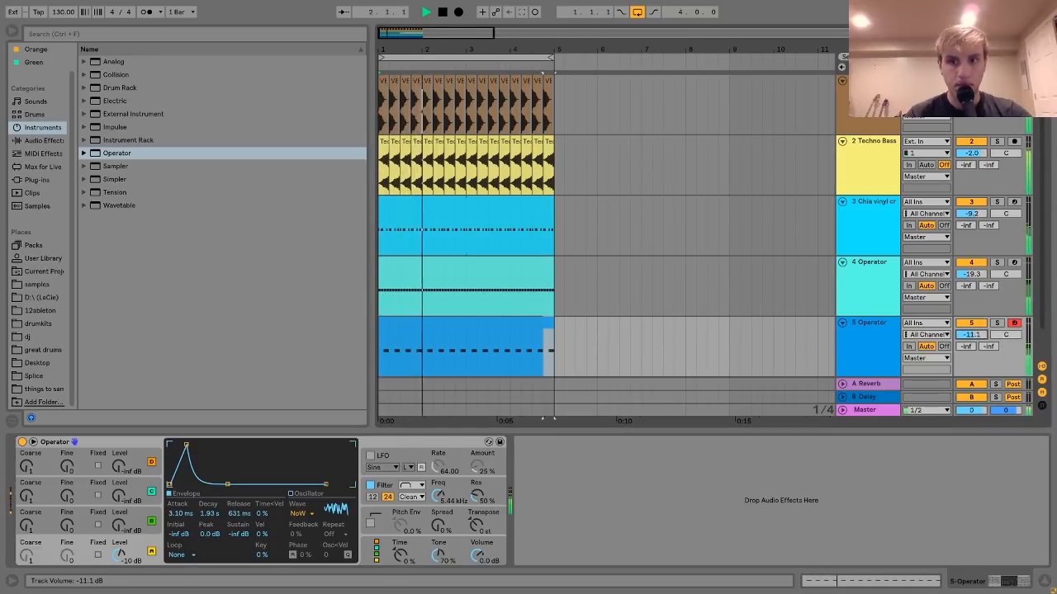
drag(437, 497, 438, 487)
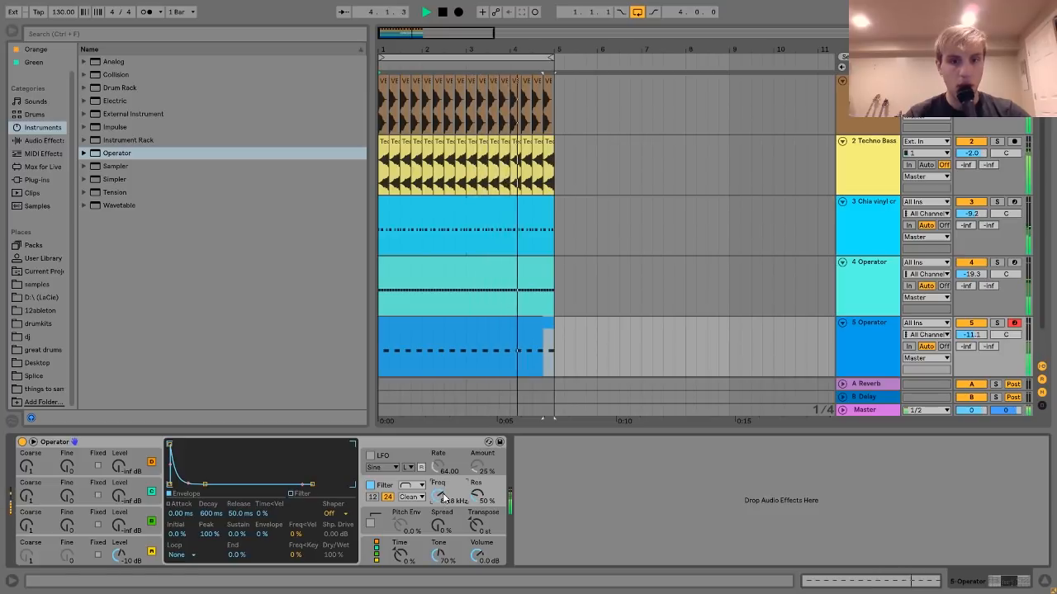
Rebalance the playing loop with the second Operator track at -9.9 dB and the vinyl crackle track at -6.9 dB.
drag(975, 338, 975, 333)
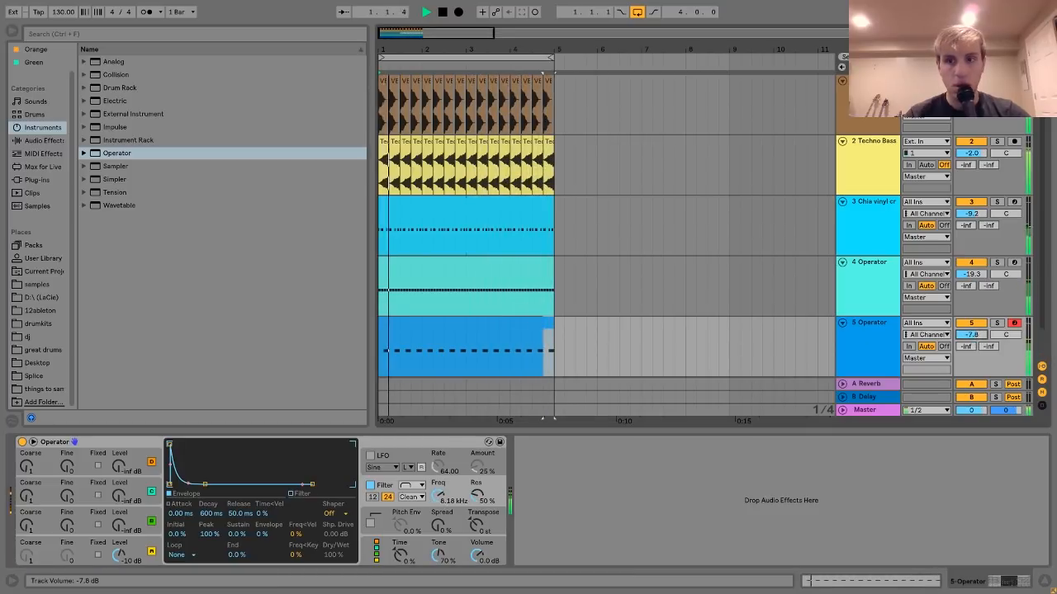
drag(972, 335, 972, 340)
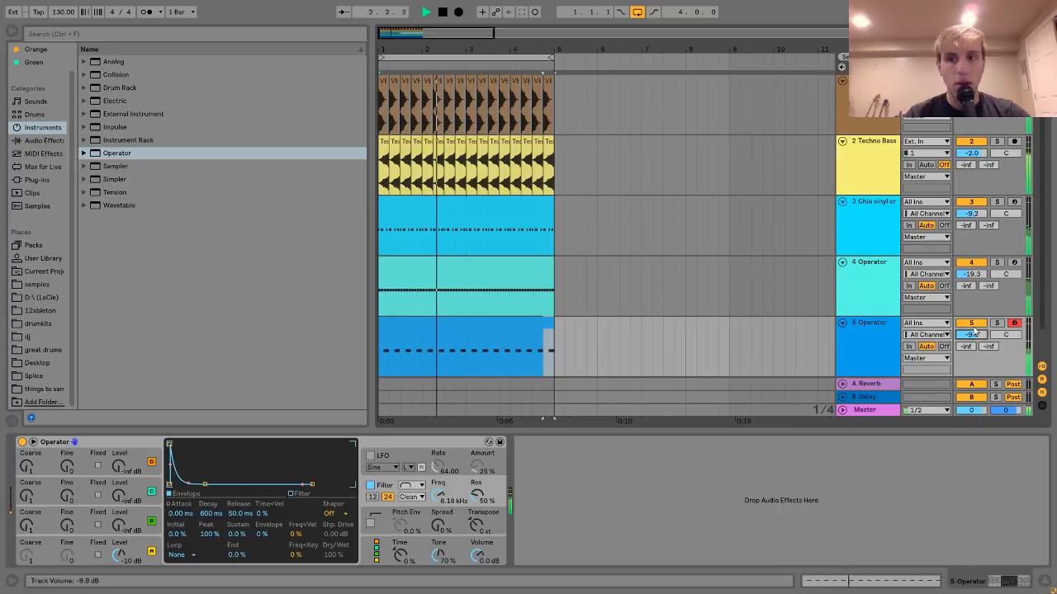
mouse_move(974, 217)
mouse_down()
mouse_move(974, 204)
mouse_move(961, 215)
mouse_up()
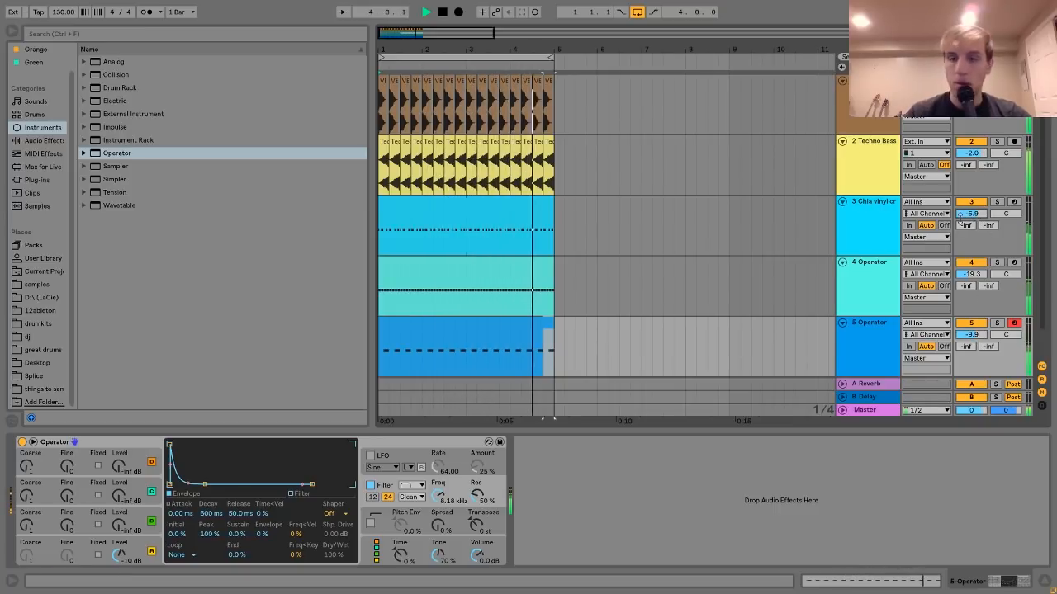
key(space)
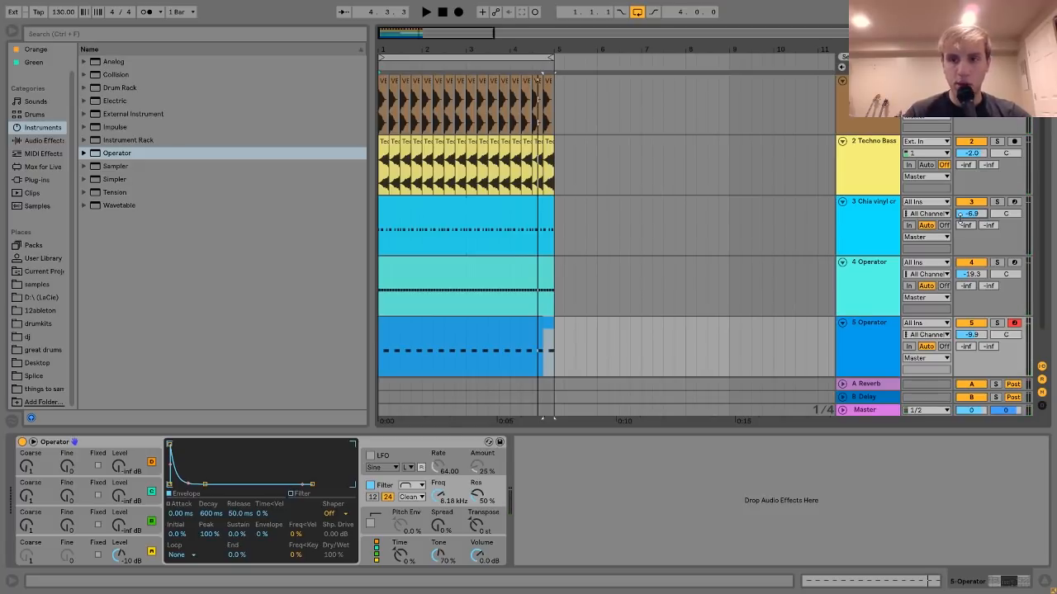
Solo the second Operator track to tune its filter to 7.36 kHz with 54% resonance, unsolo it, and set the oscillator attack to 0.00 ms.
click(856, 346)
key(space)
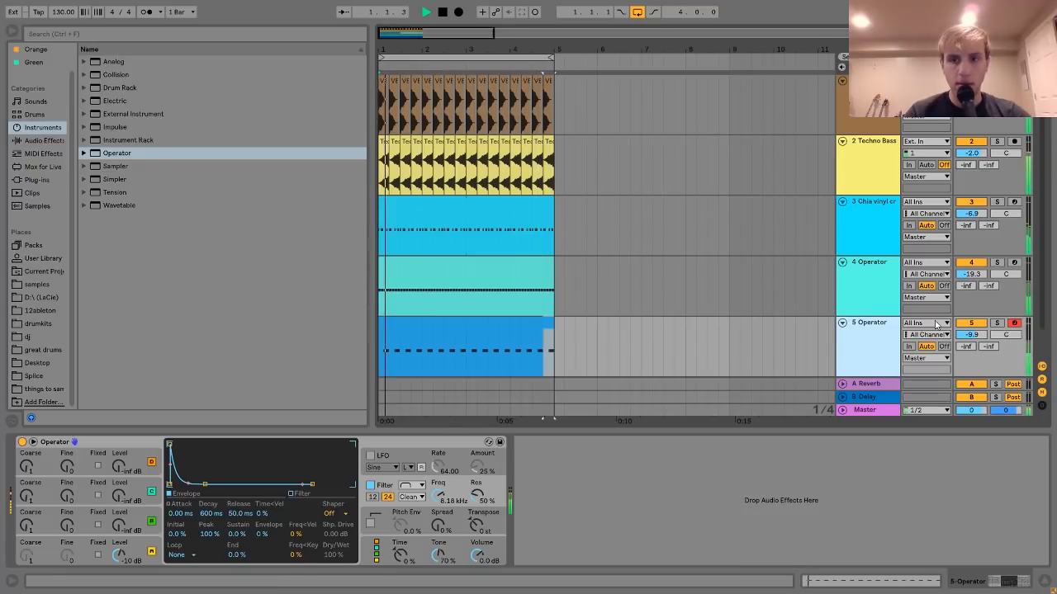
click(997, 323)
drag(477, 495, 435, 487)
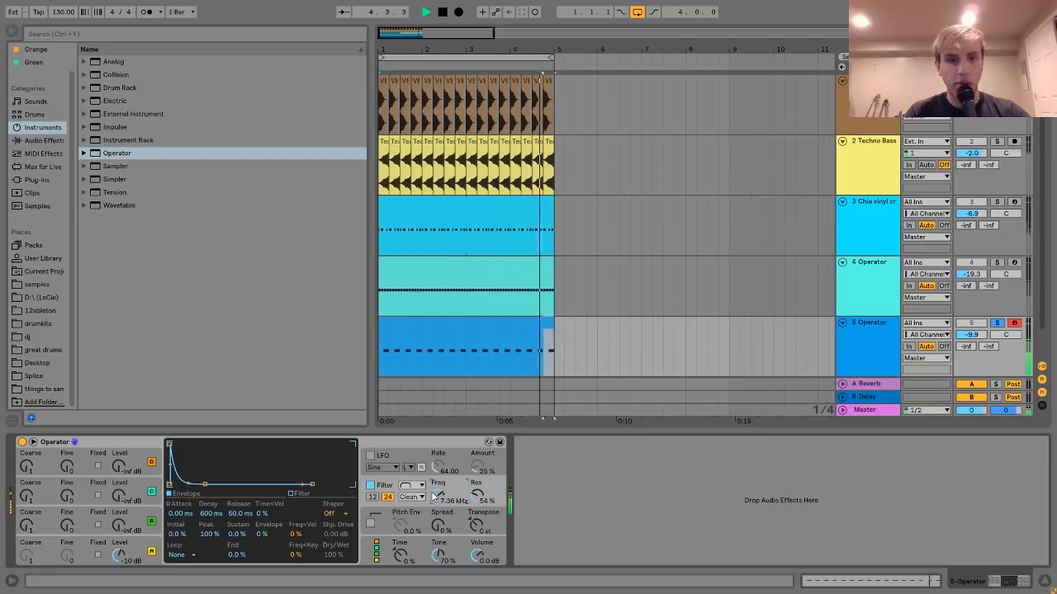
click(997, 323)
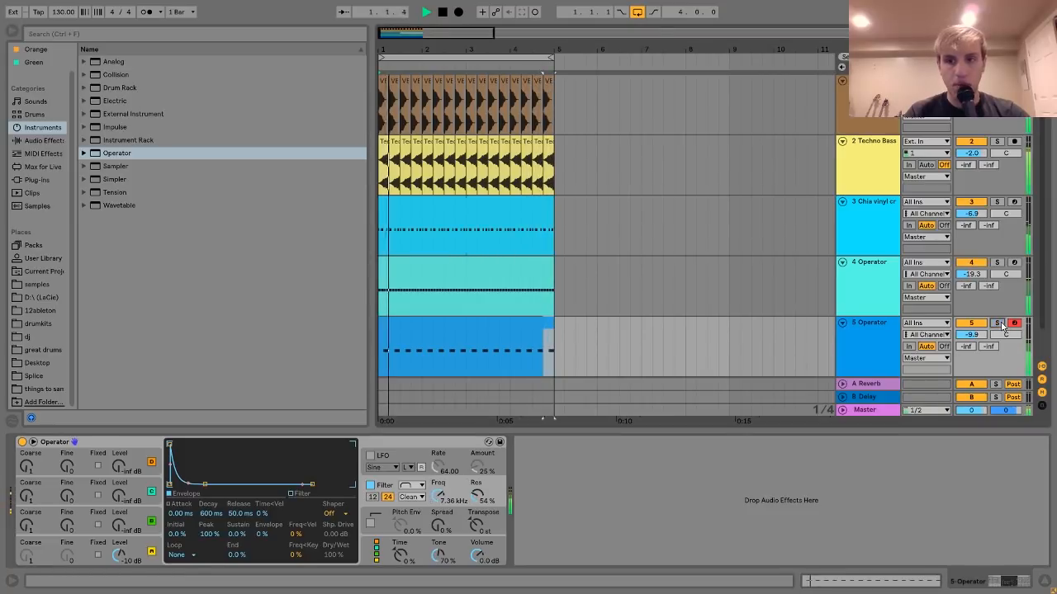
click(141, 546)
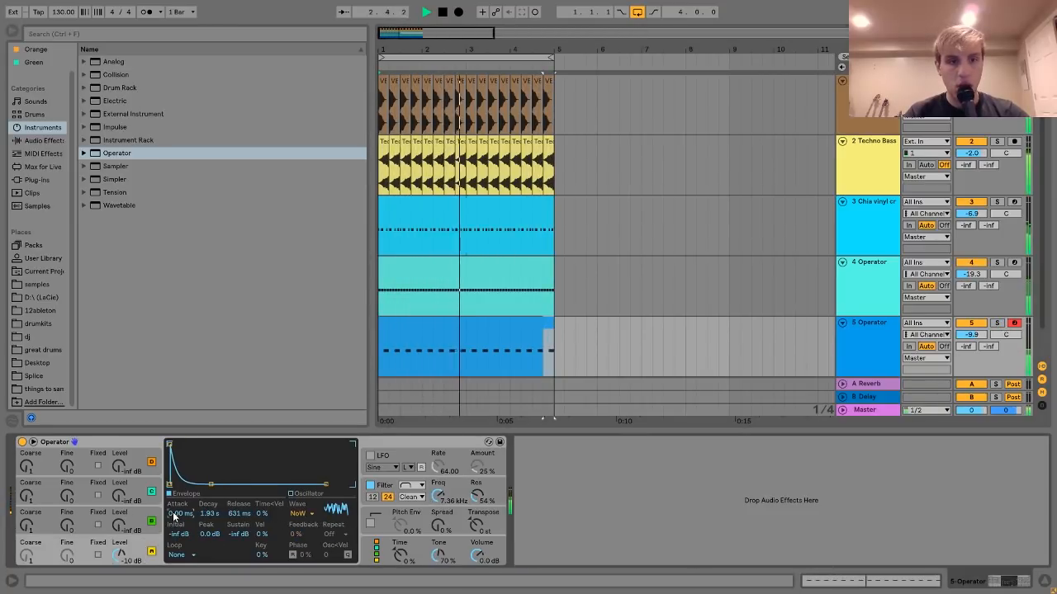
key(space)
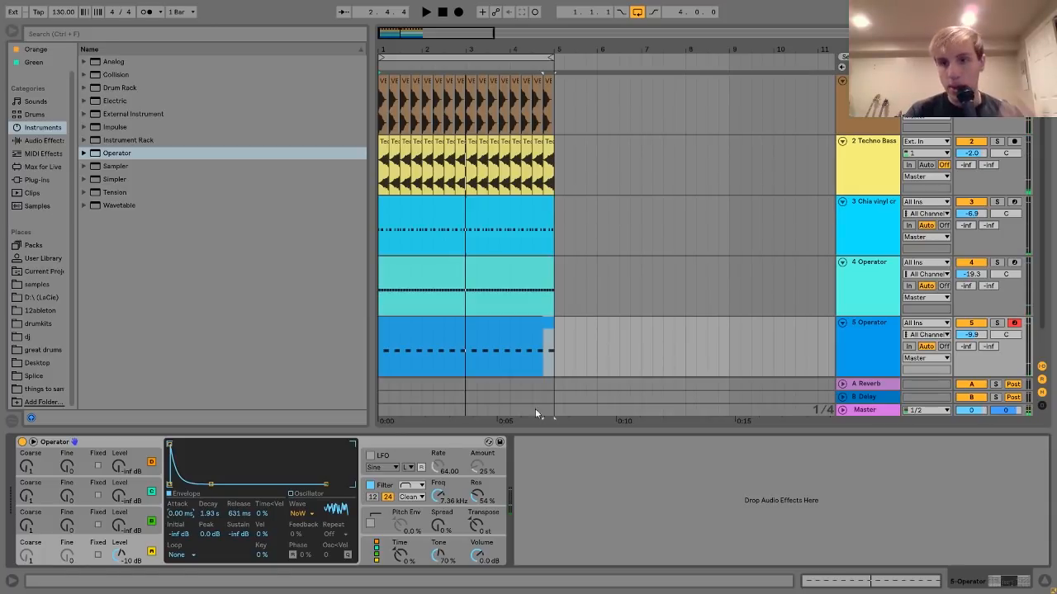
Insert a new MIDI track below the second Operator track and load the Analog instrument onto it.
click(847, 357)
key(ctrl+shift+t)
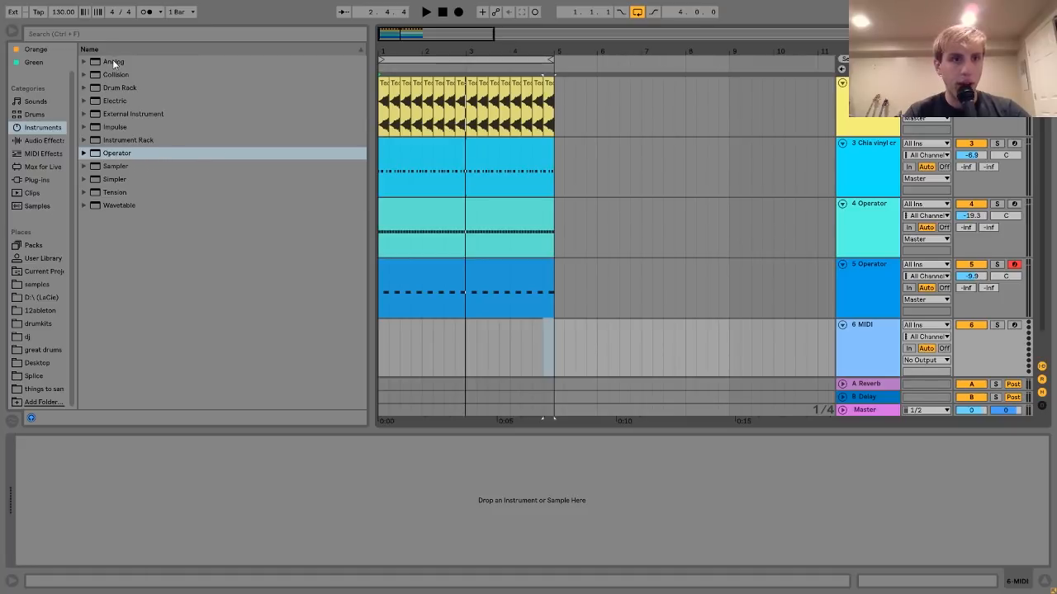
drag(113, 61, 444, 347)
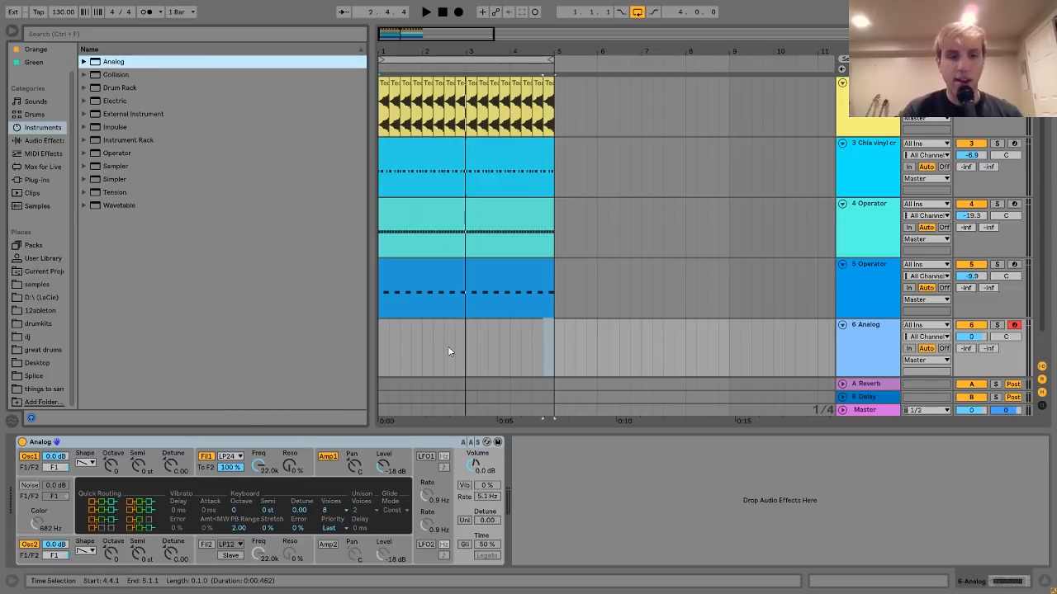
Turn off Analog's second oscillator and set the Amp1 envelope to 1.72 s decay with zero sustain.
click(30, 546)
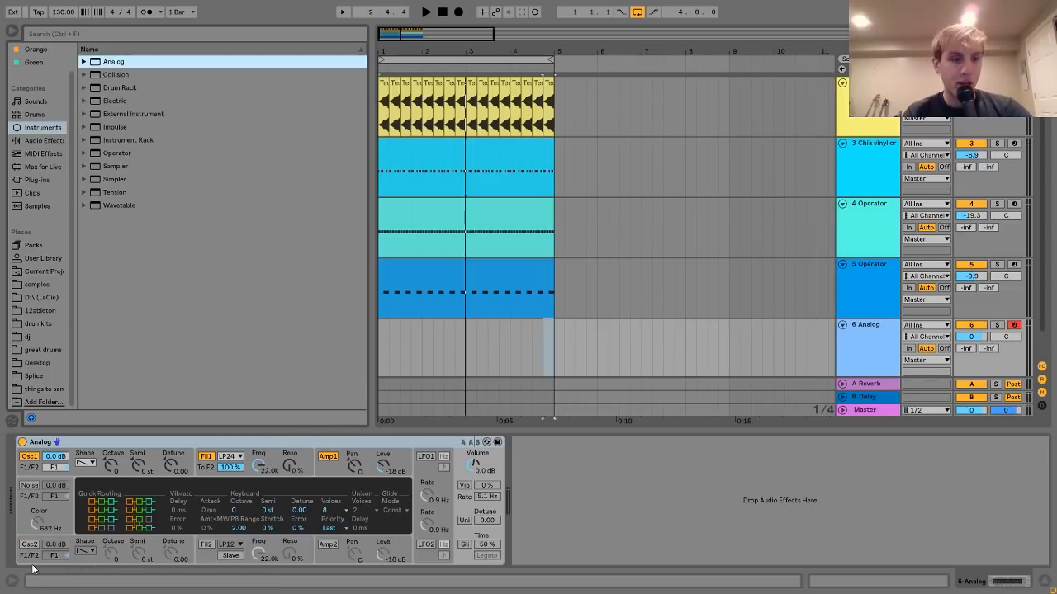
click(330, 457)
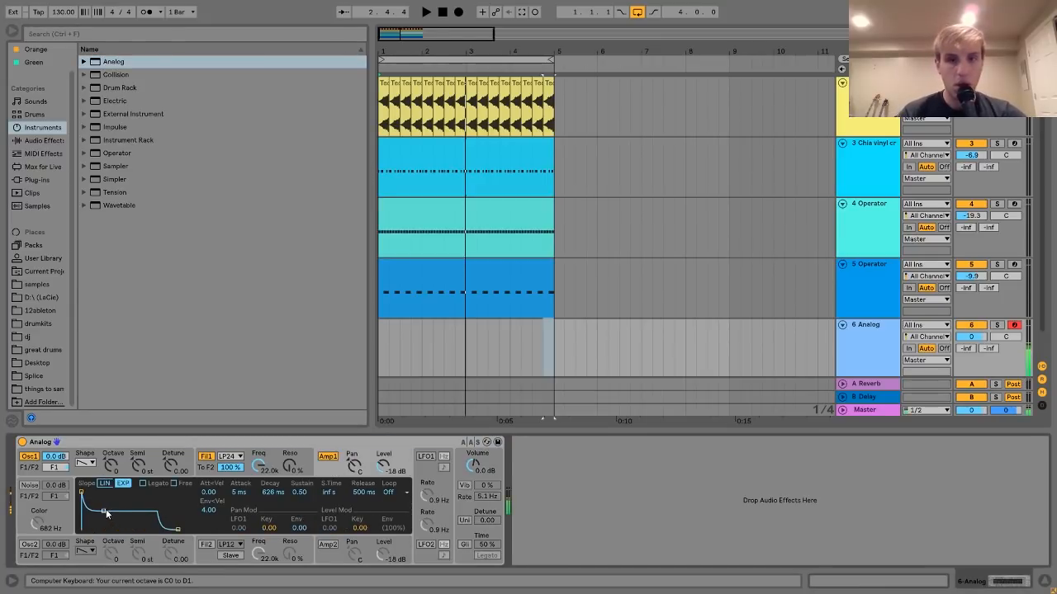
drag(106, 513, 108, 529)
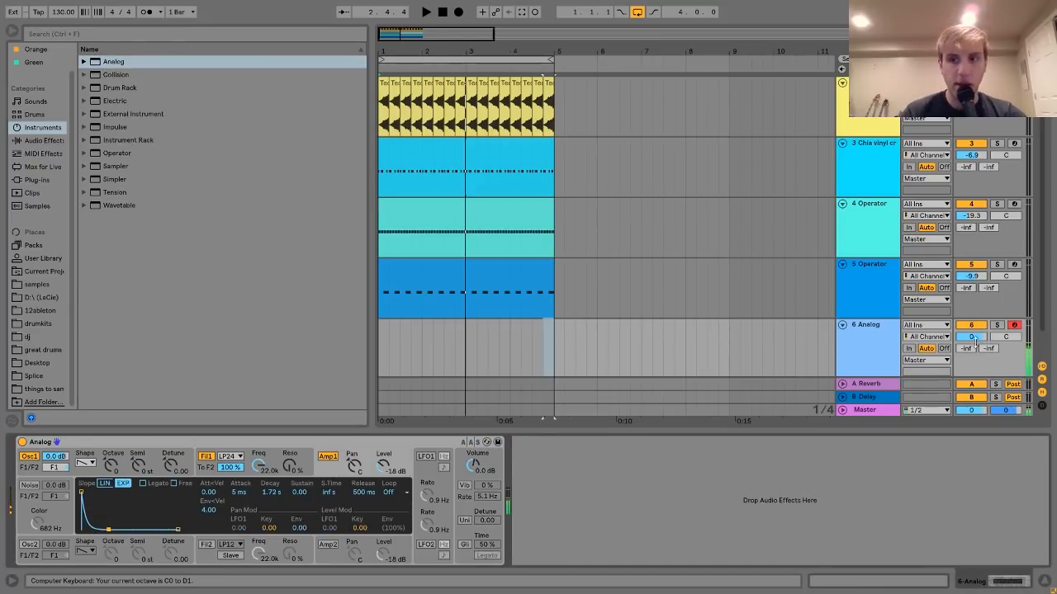
Raise Analog's output volume to 3.0 dB and its track volume to 5.0 dB.
drag(976, 342, 976, 363)
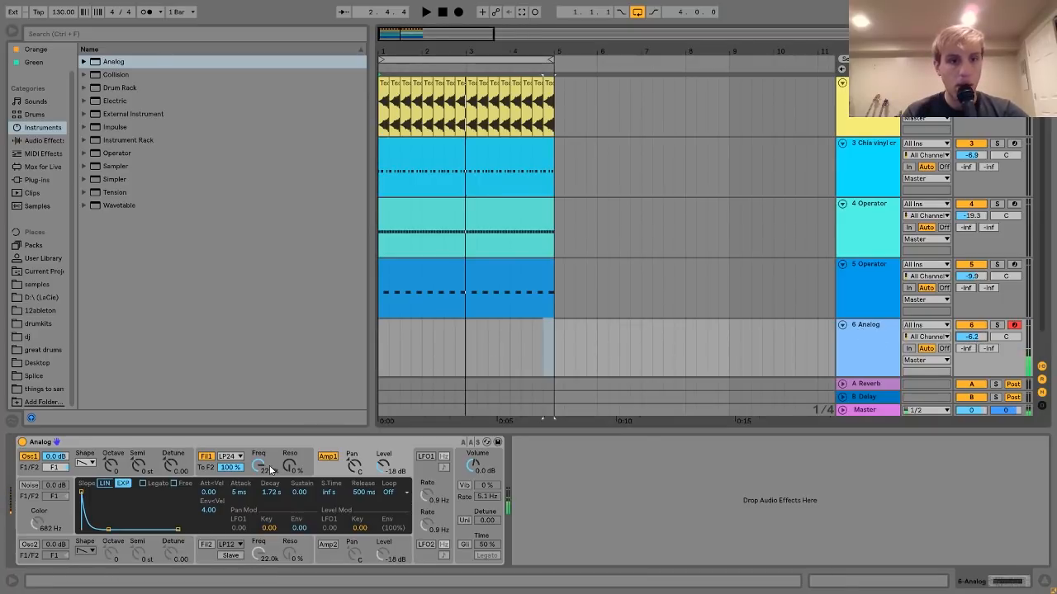
drag(469, 468, 469, 454)
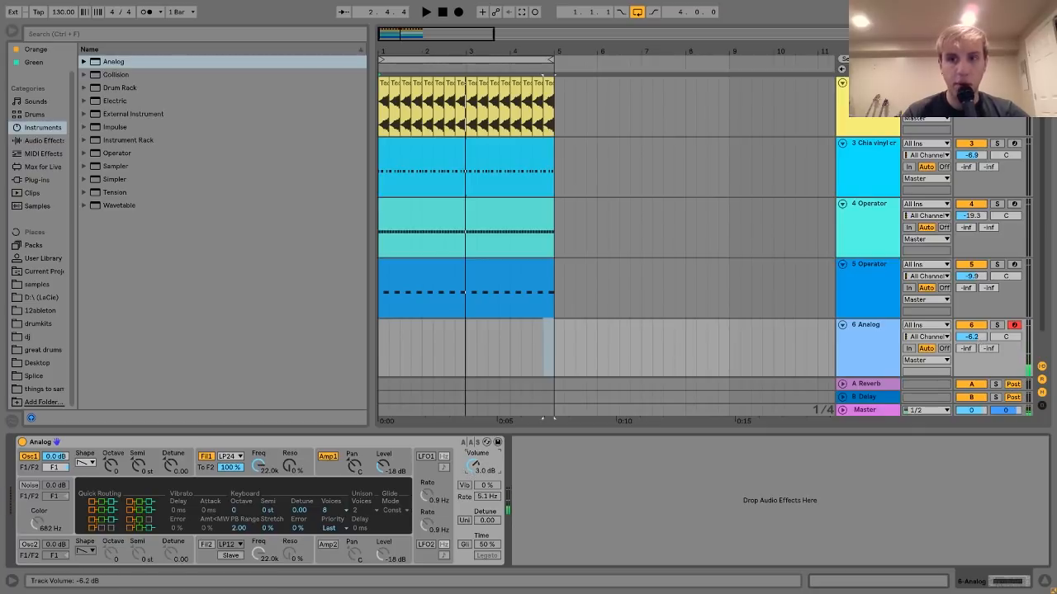
double_click(977, 339)
drag(977, 341, 977, 336)
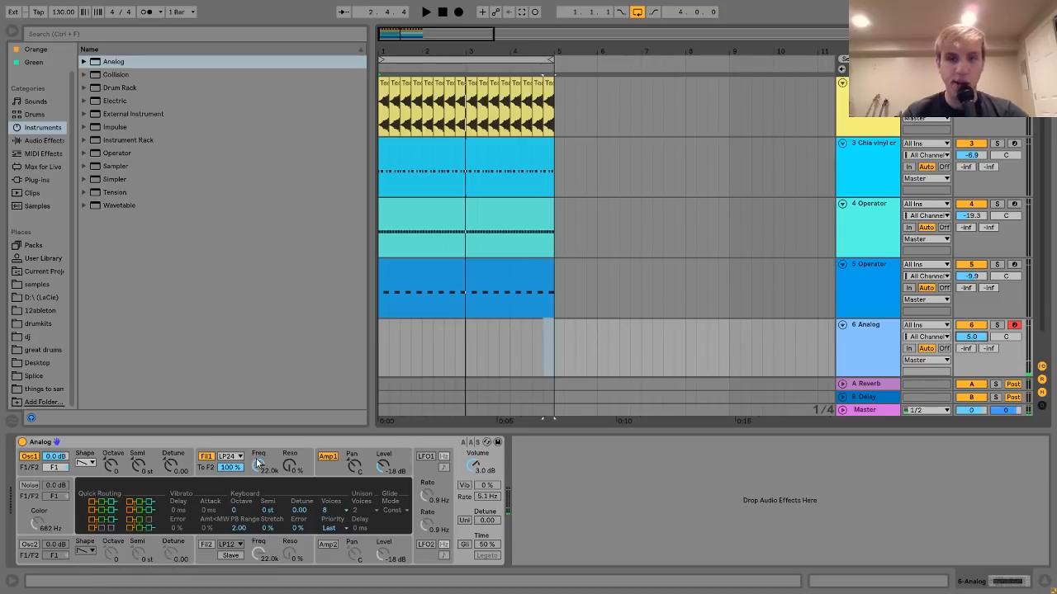
Set Analog's first filter to frequency 63, 39% resonance and 8.16 envelope modulation, with 2.99 s decay, zero sustain and 2.33 s release.
mouse_move(259, 464)
mouse_down()
mouse_move(259, 479)
mouse_move(289, 450)
mouse_move(259, 465)
mouse_up()
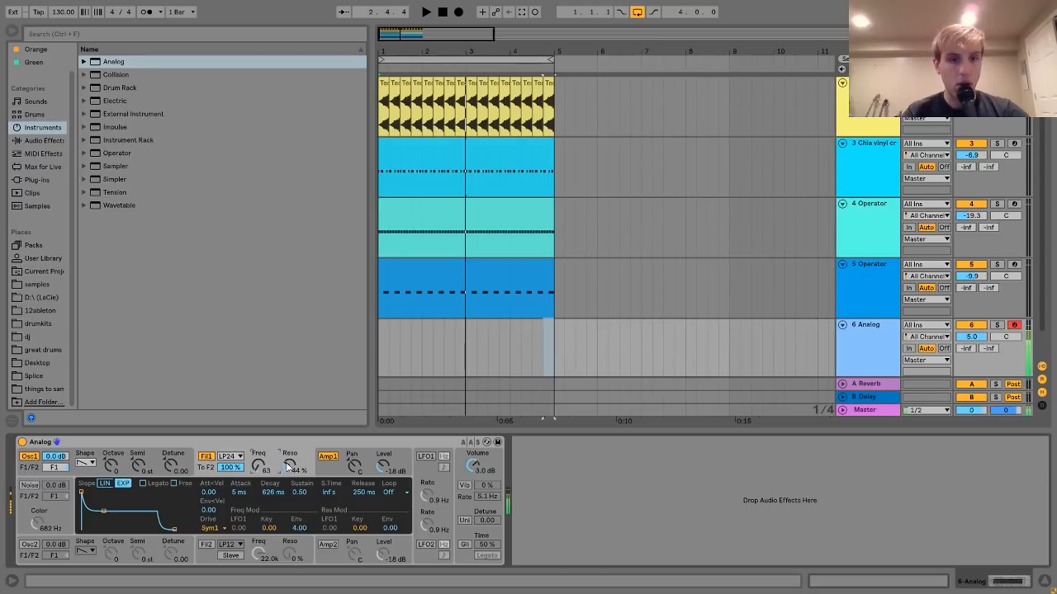
mouse_move(297, 528)
mouse_down()
mouse_move(297, 508)
mouse_move(286, 514)
mouse_up()
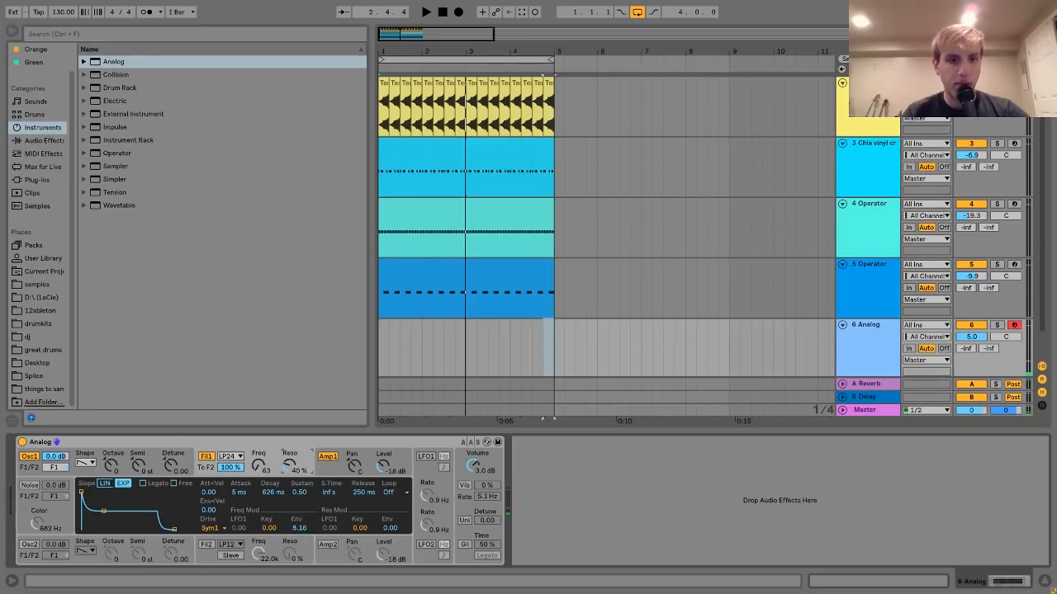
drag(273, 496, 299, 494)
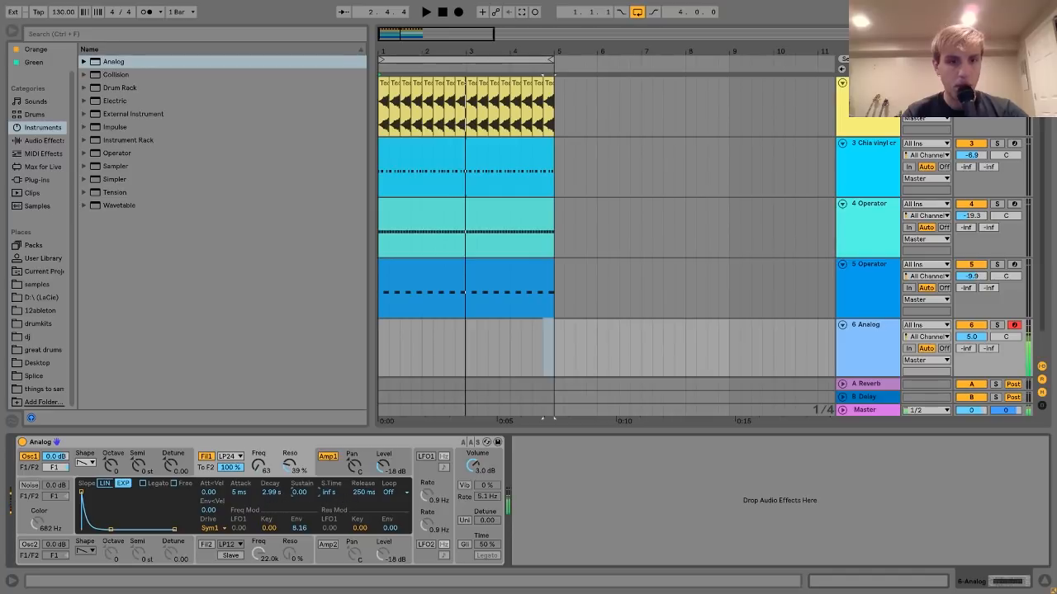
drag(363, 492, 361, 493)
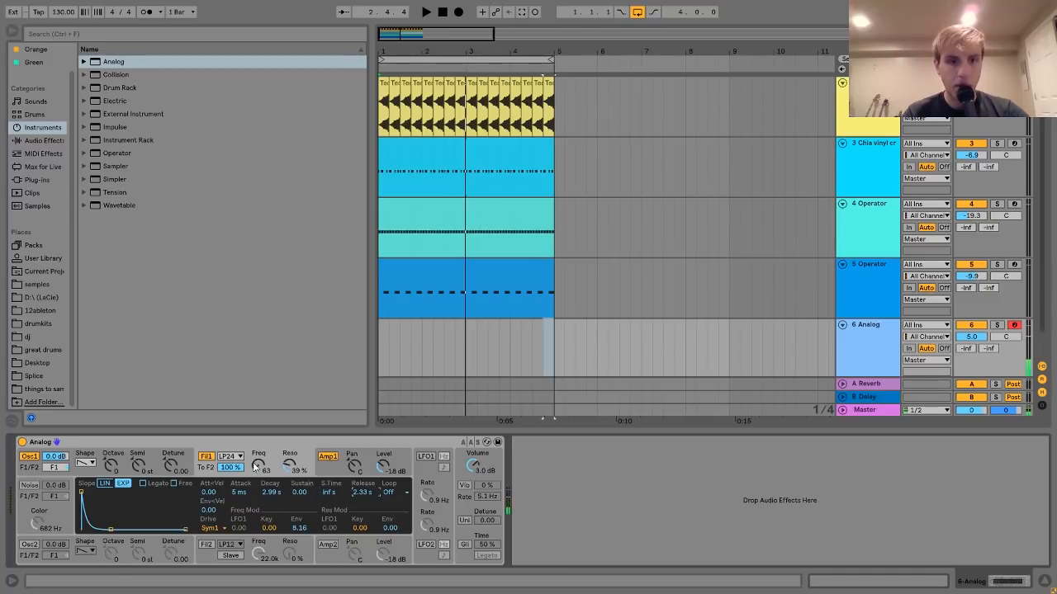
Retune Analog's first filter to frequency 125 with 3.63 envelope modulation and a 1.33 s decay.
drag(259, 467, 270, 501)
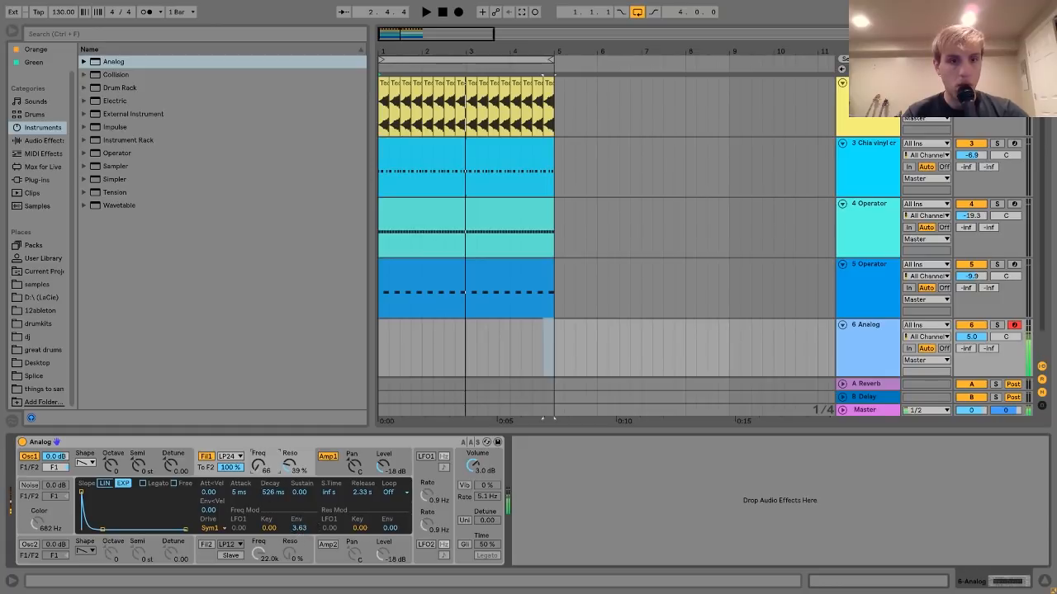
mouse_move(271, 492)
mouse_down()
mouse_move(259, 451)
mouse_move(260, 477)
mouse_up()
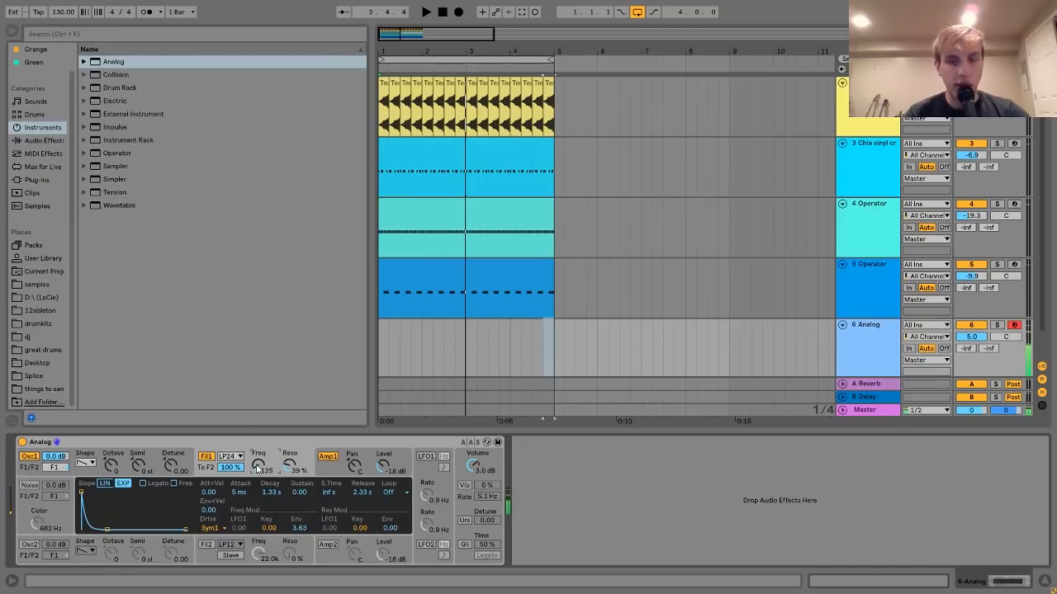
Add a Saturator after Analog, show its extra parameters and set its curve type to Waveshaper.
click(41, 141)
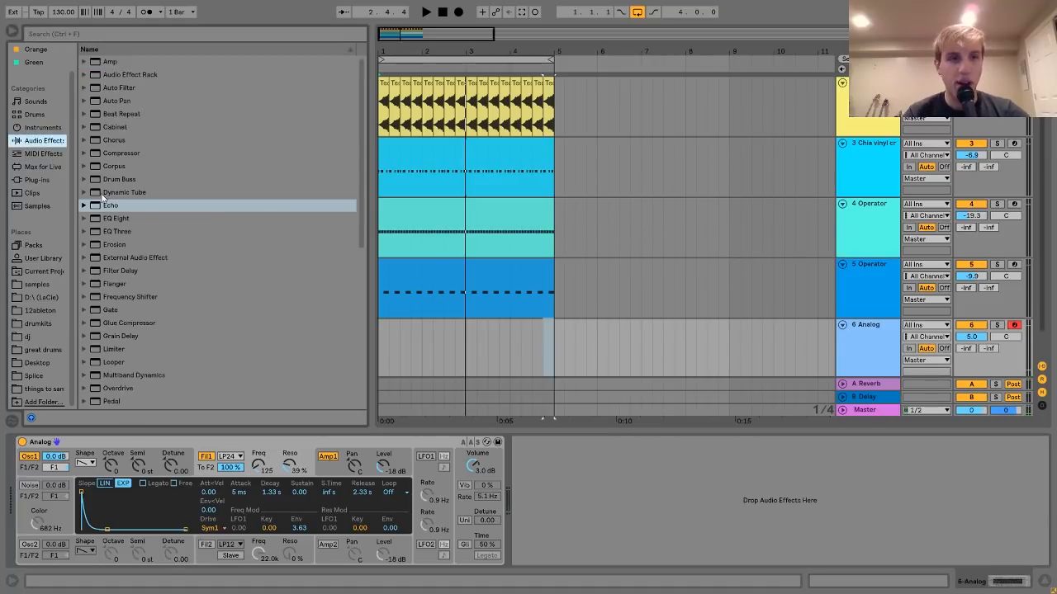
scroll(192, 122, down, 8)
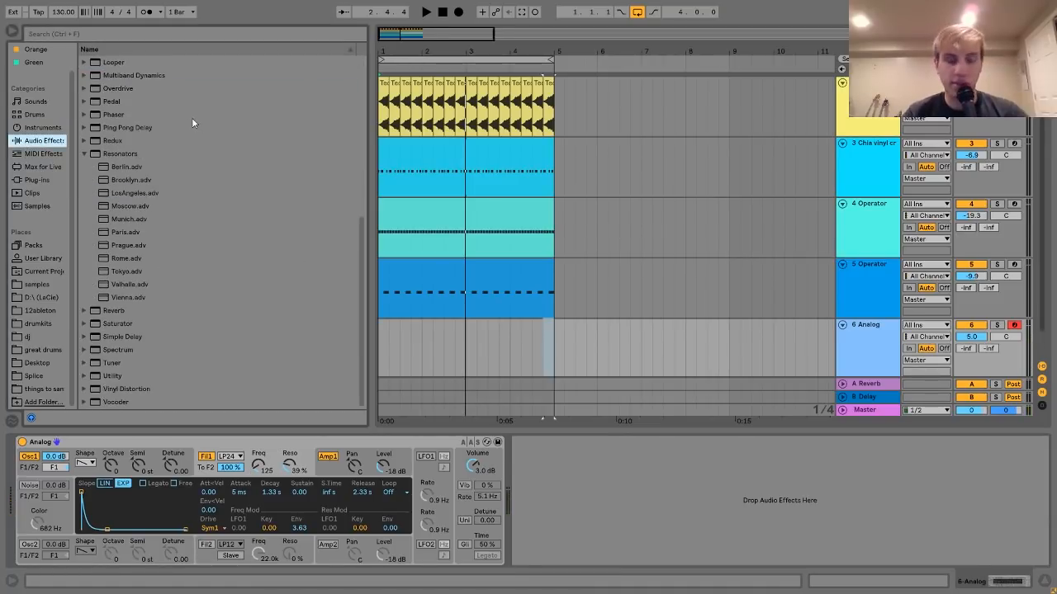
double_click(116, 324)
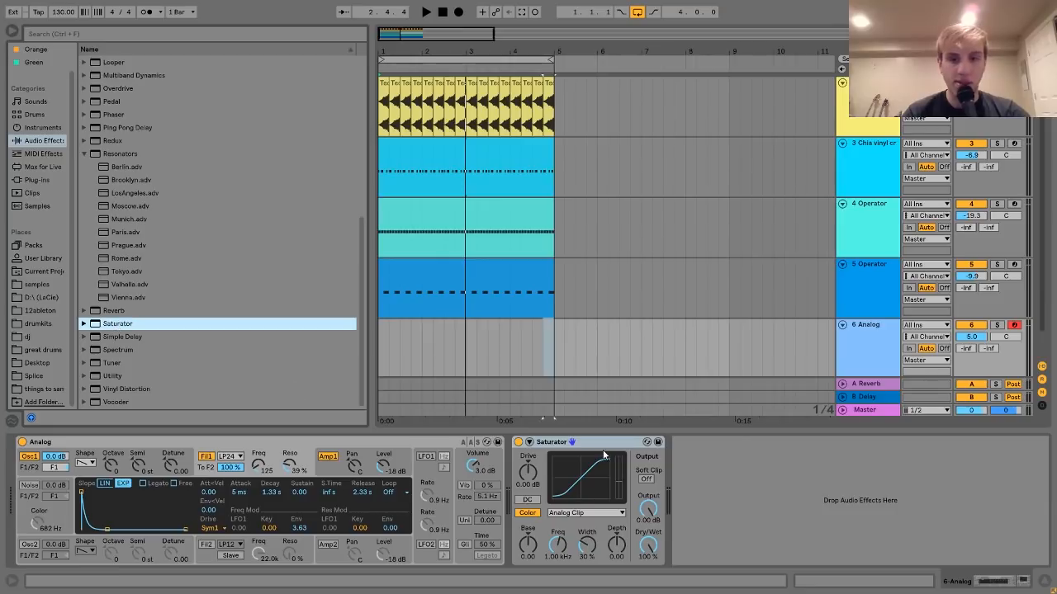
click(529, 442)
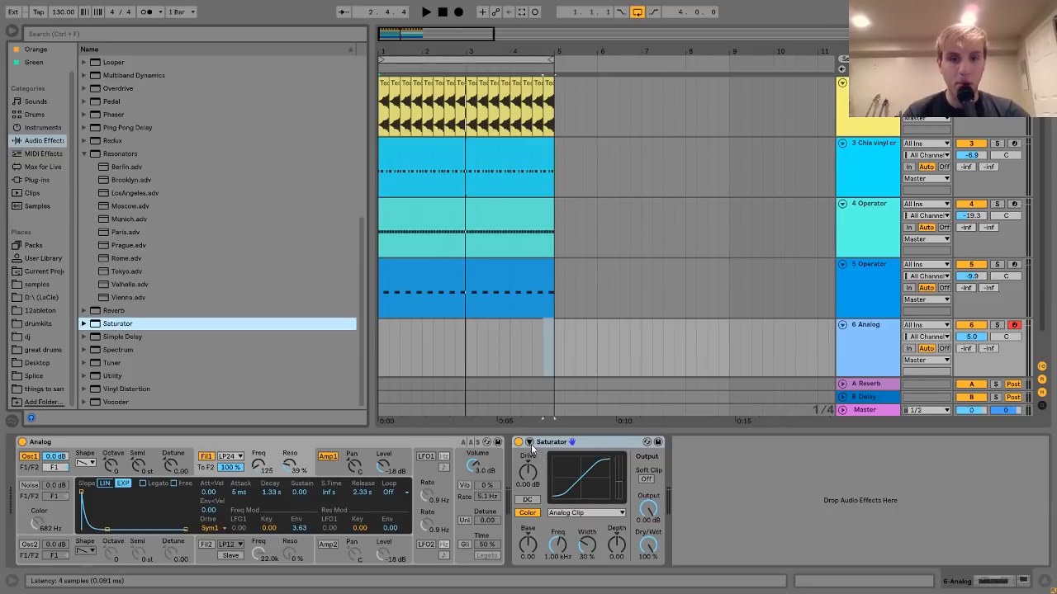
click(564, 513)
click(587, 507)
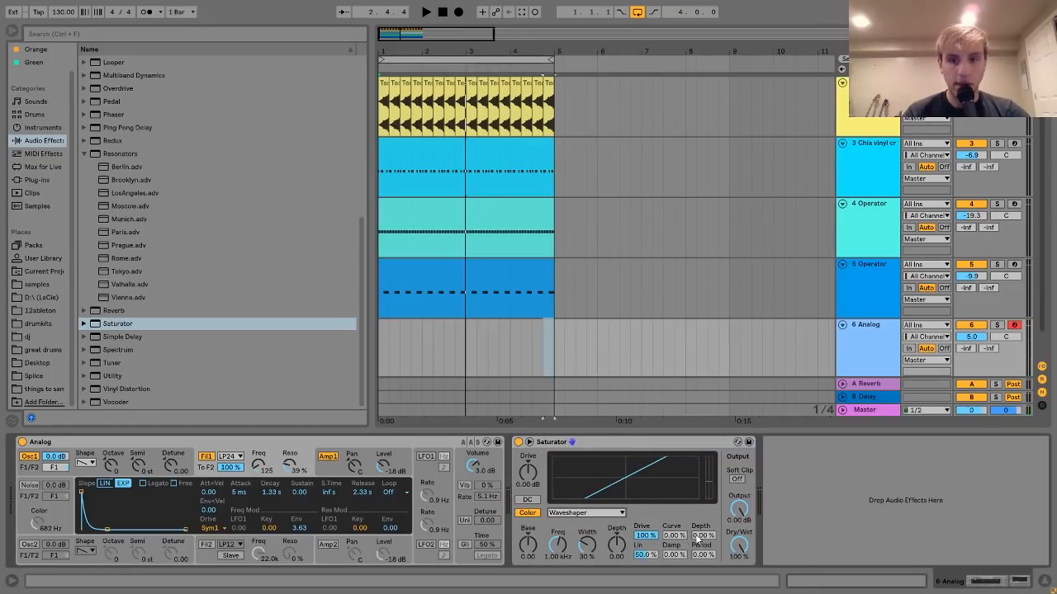
Set Saturator to 14.3 dB drive, 78.1% depth, 25.8% curve and 21.9% damp, and lower the Analog track's volume to -11.0 dB.
drag(698, 540, 698, 496)
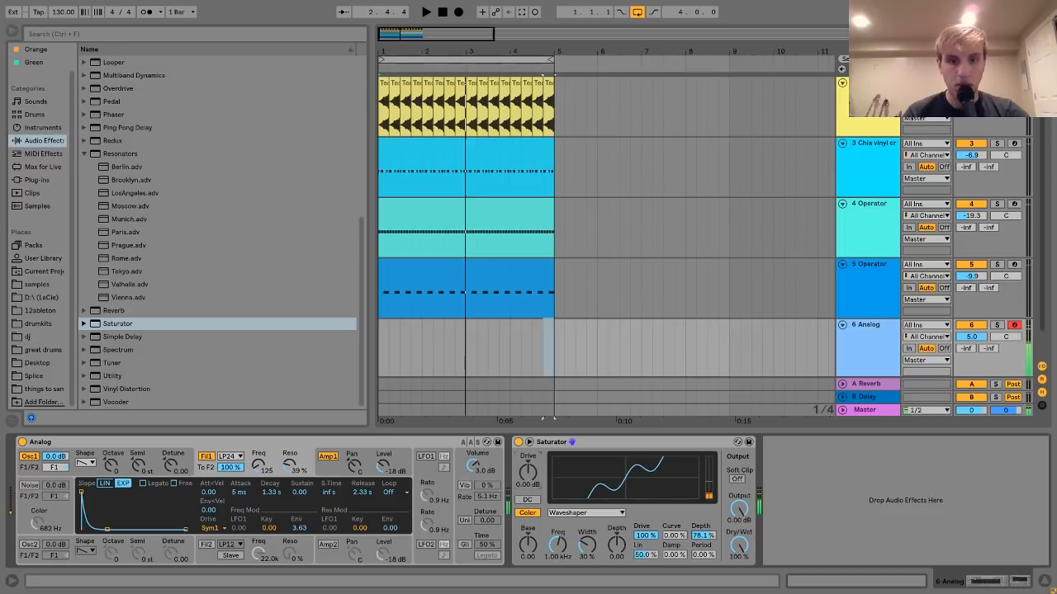
drag(528, 473, 527, 453)
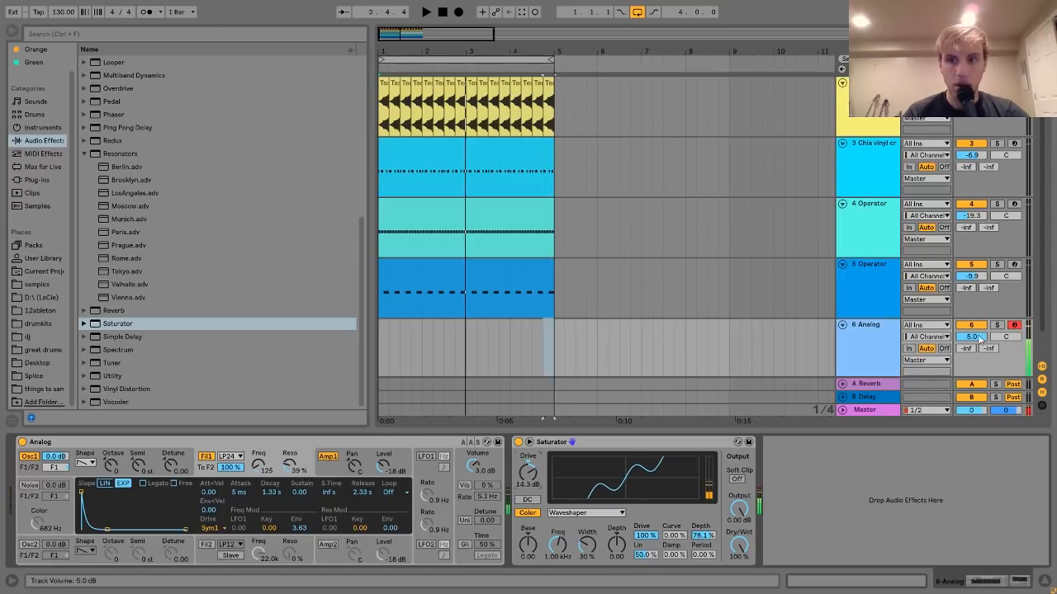
mouse_move(973, 339)
mouse_down()
mouse_move(973, 357)
mouse_move(973, 347)
mouse_up()
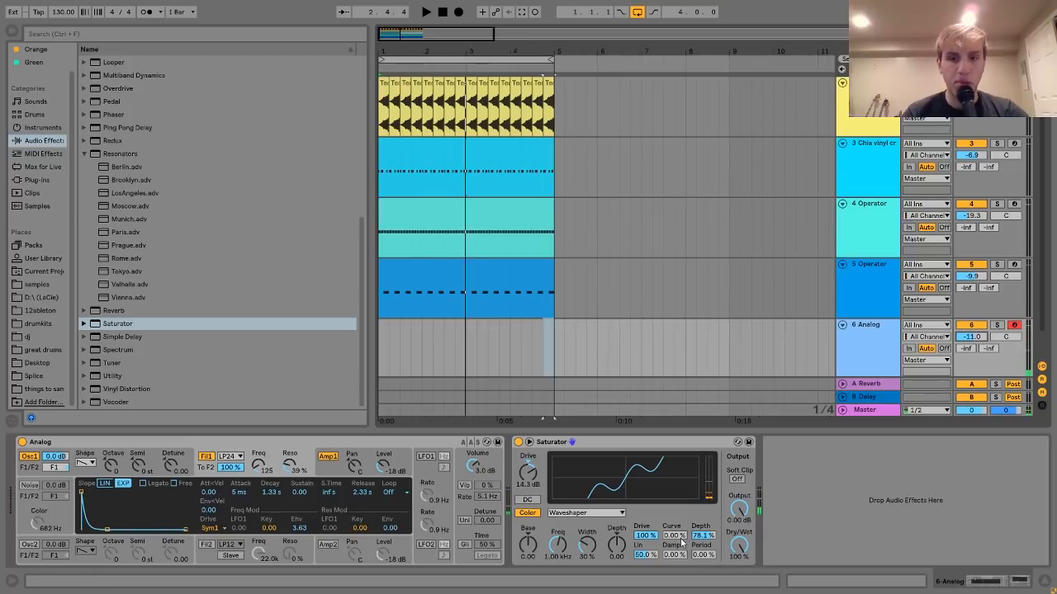
drag(682, 540, 682, 522)
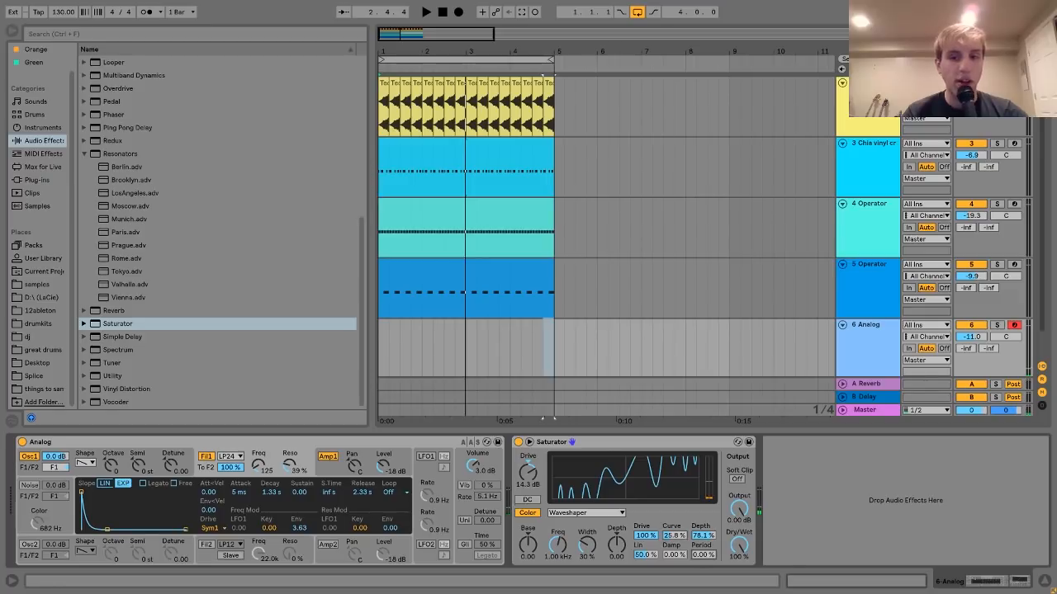
drag(702, 555, 672, 540)
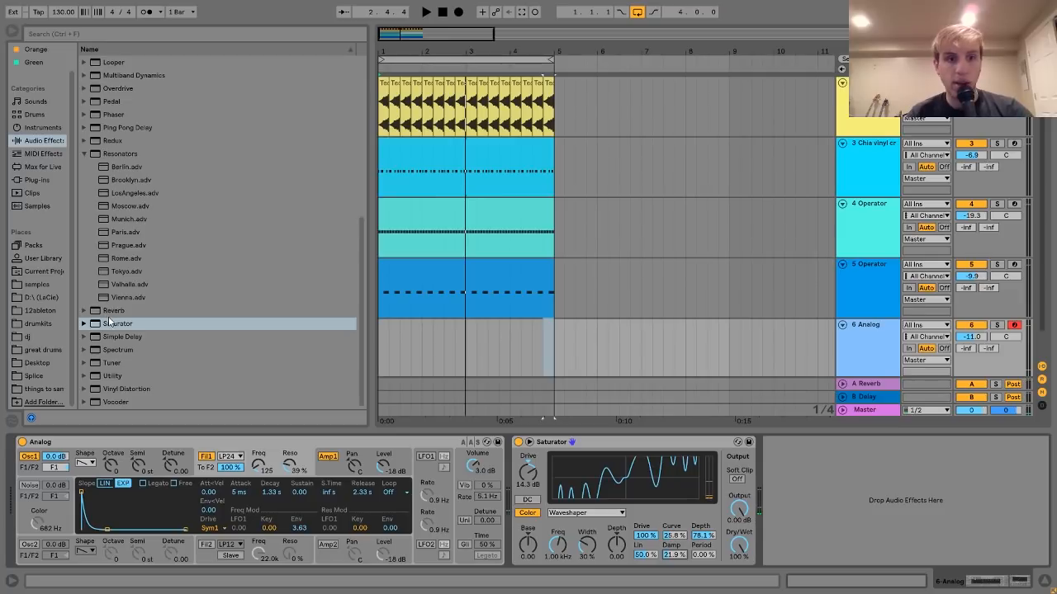
scroll(108, 316, up, 8)
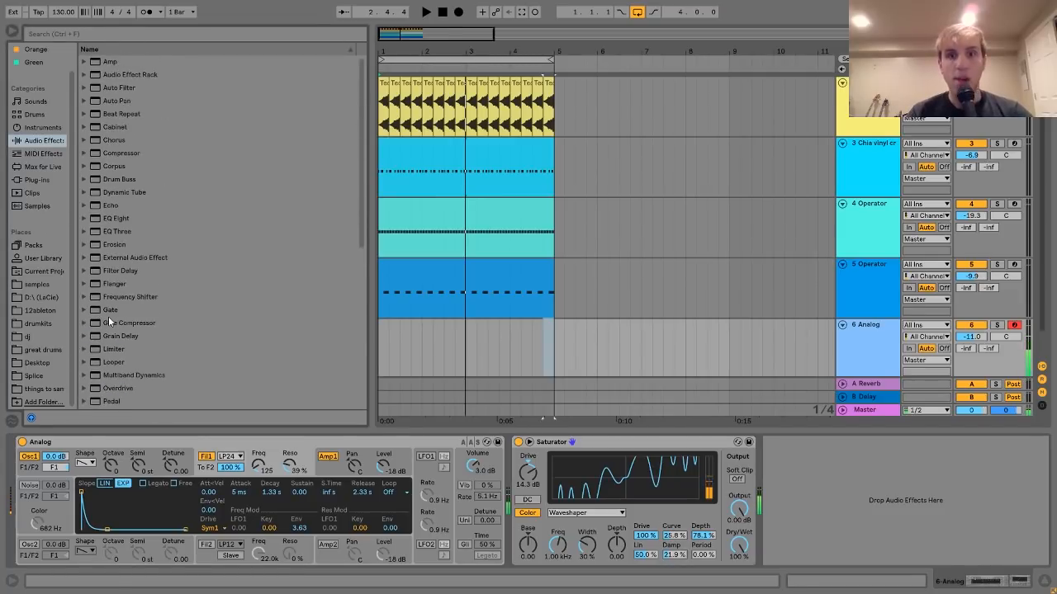
Create a four-bar MIDI clip on the Analog track, enter four consecutive sixteenth F0 notes from 1.1.1, and audition them.
drag(551, 346, 361, 345)
key(ctrl+shift+m)
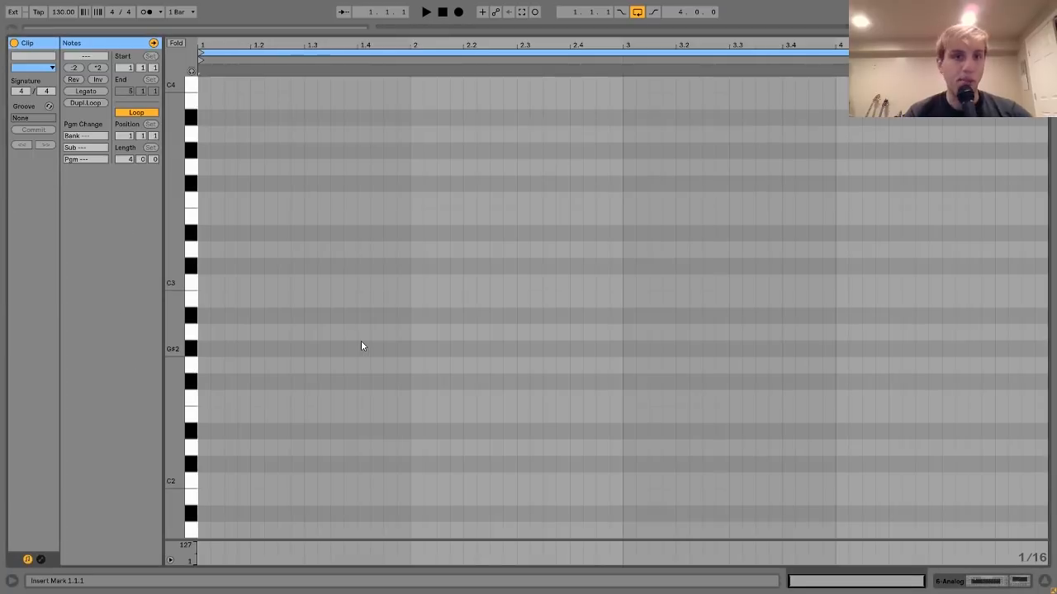
scroll(210, 304, down, 15)
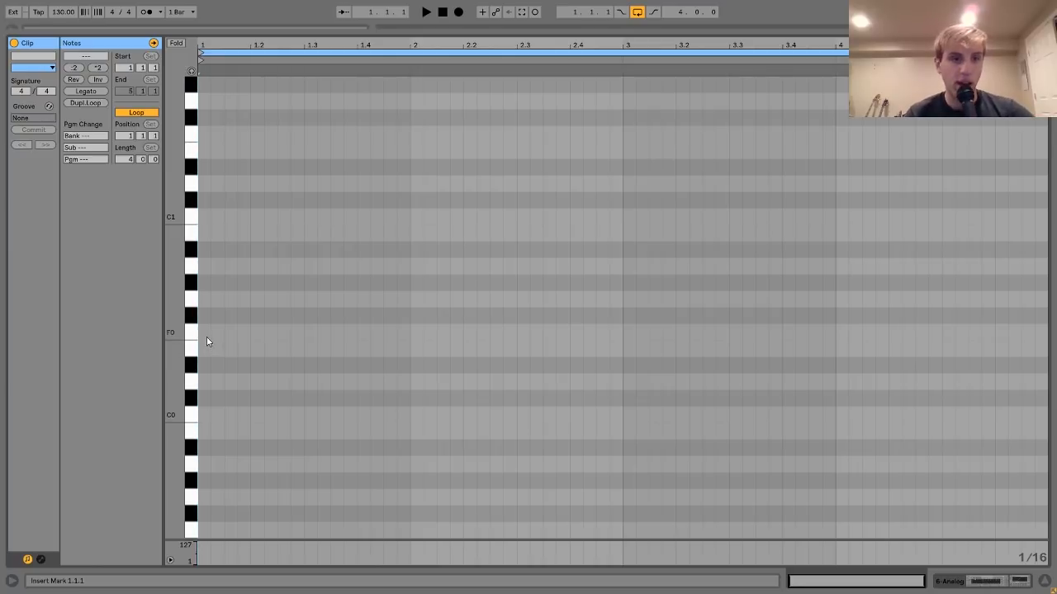
double_click(206, 332)
key(ctrl+d)
key(ctrl+d)
key(ctrl+d)
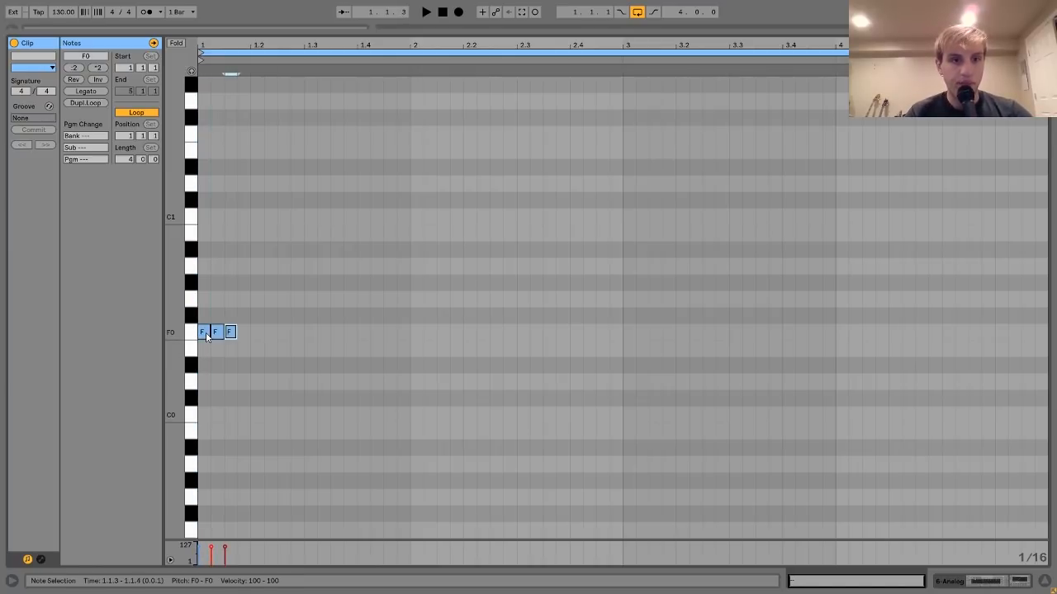
key(space)
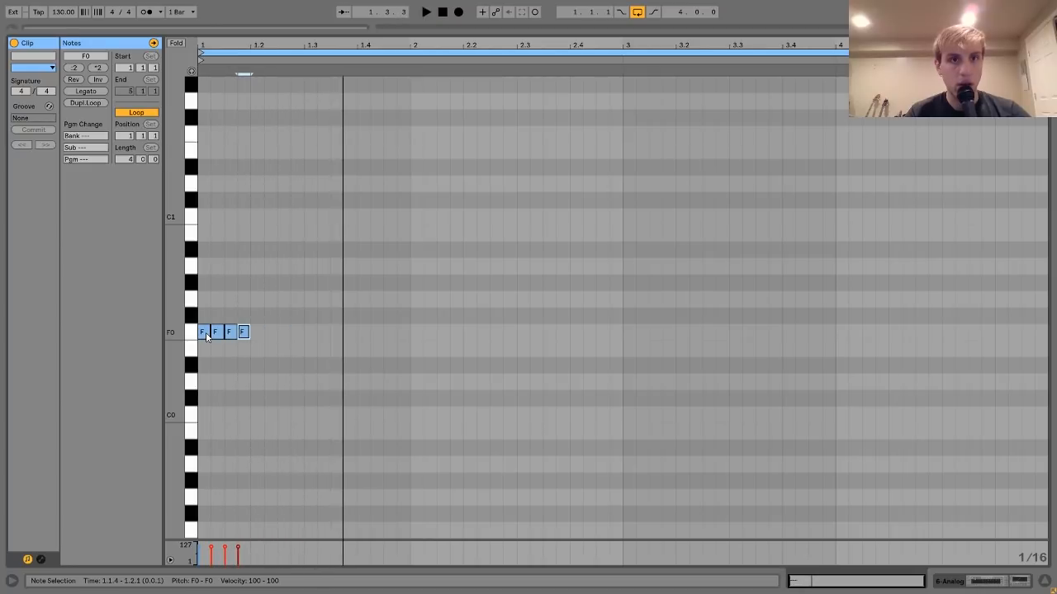
key(space)
Add two F0 notes at 2.1.1 and 2.1.2, and lengthen the second one to two sixteenths.
key(ctrl+d)
key(Right)
key(Right)
key(Right)
key(Right)
key(Right)
key(Right)
key(Right)
key(Right)
key(Right)
key(Right)
key(Right)
key(Right)
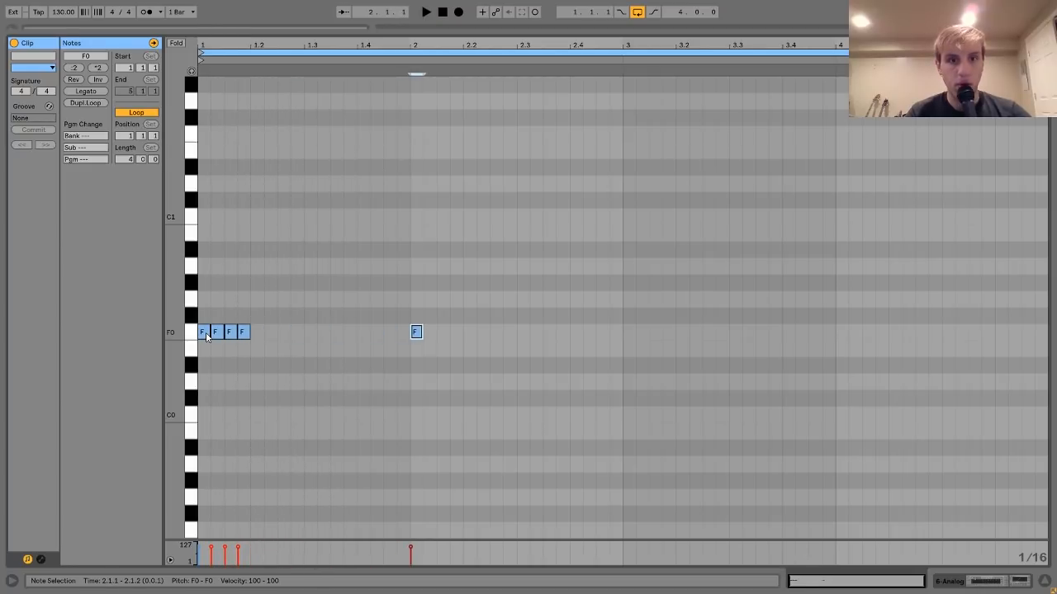
key(ctrl+d)
key(space)
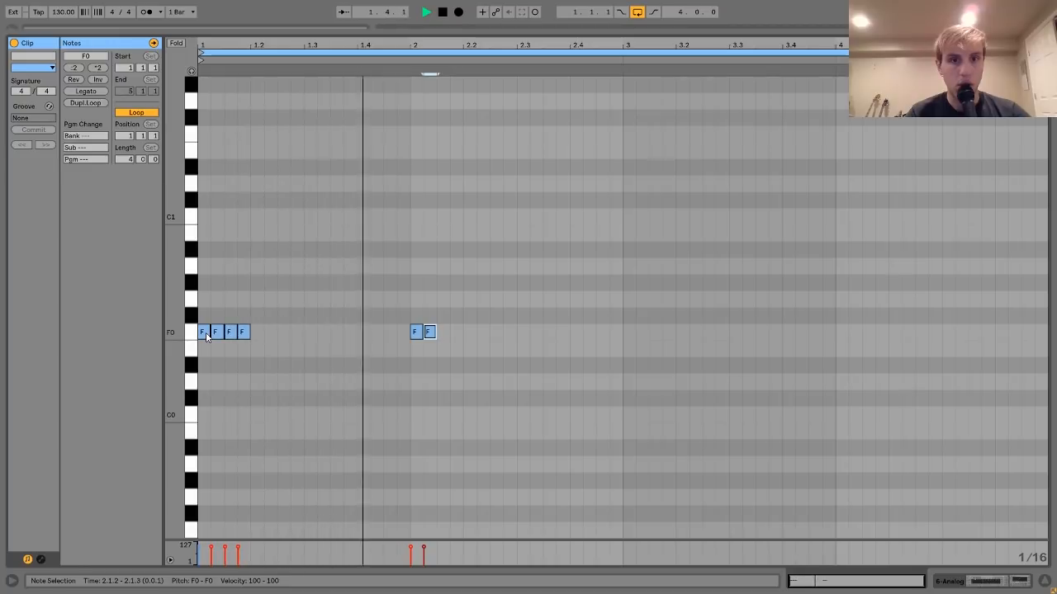
key(shift+Right)
key(space)
Duplicate all the F0 notes and move the copies to start at bar 3.
key(ctrl+a)
key(ctrl+d)
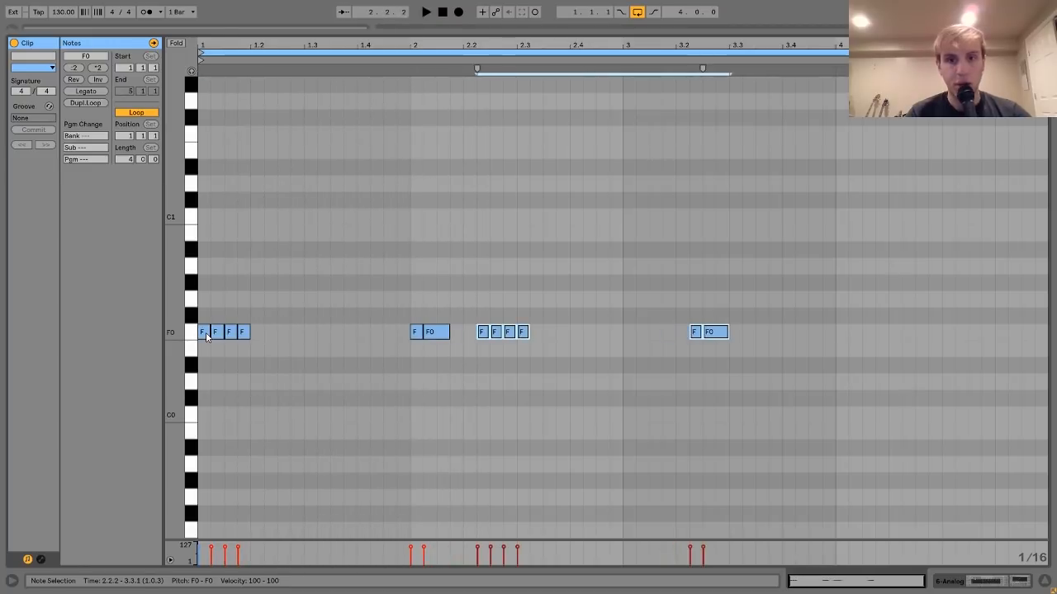
key(Right)
key(Right)
key(Right)
key(Right)
key(Right)
key(Right)
key(Right)
key(Right)
key(Right)
key(Right)
key(Right)
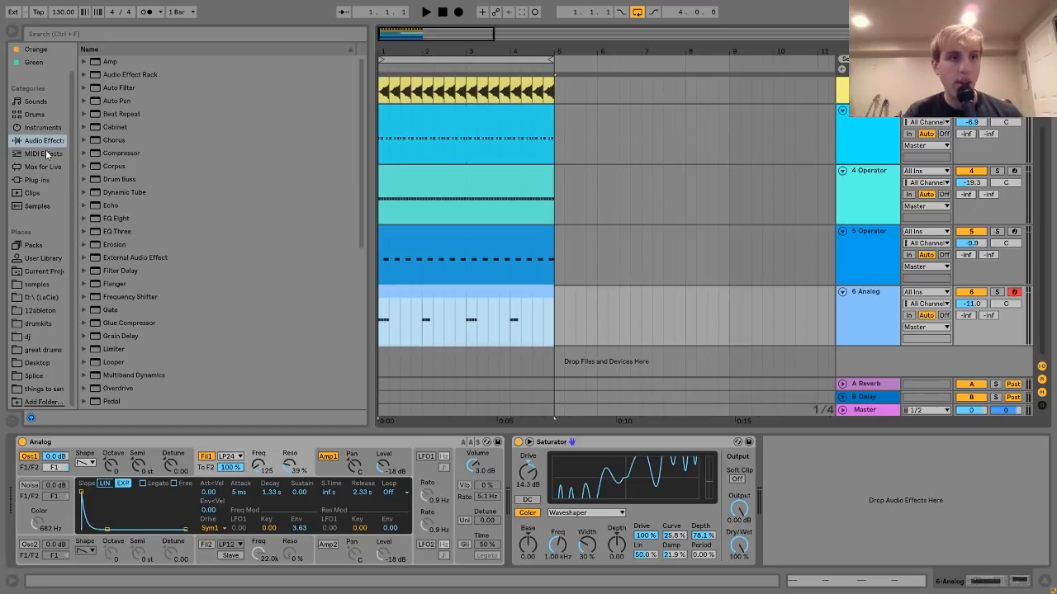
Add an Auto Pan after the Saturator on the Analog track.
click(36, 181)
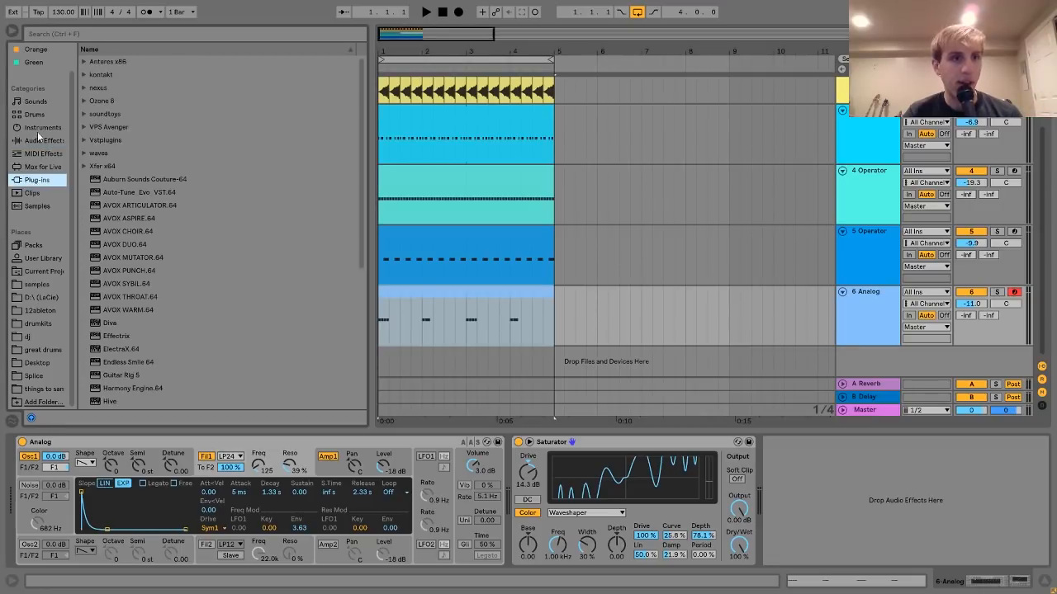
click(39, 140)
double_click(124, 101)
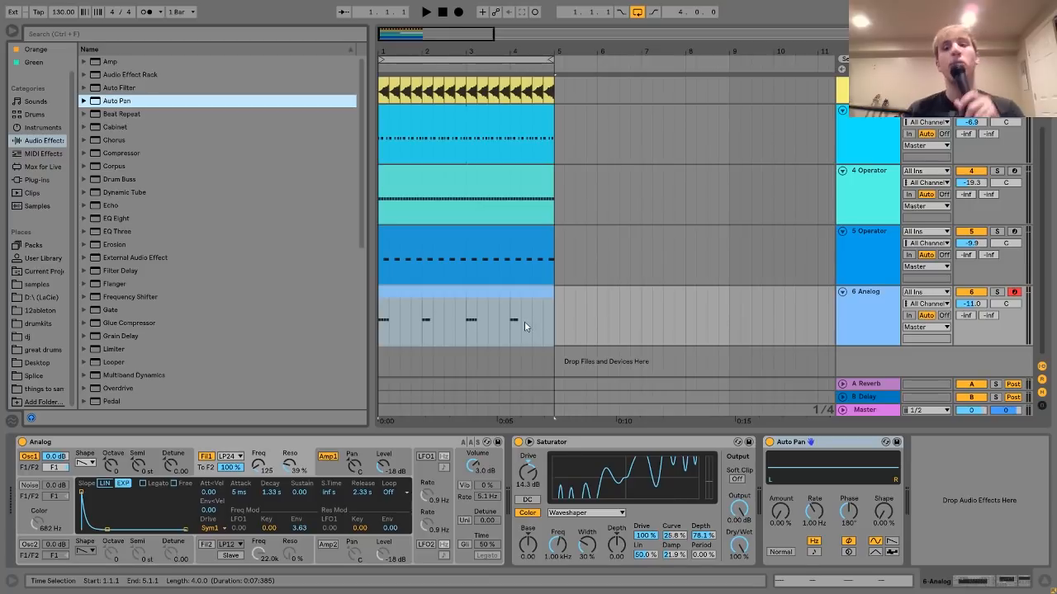
Play the loop and examine closely how the Techno Bass clips swell between the kicks.
click(874, 311)
scroll(874, 312, up, 3)
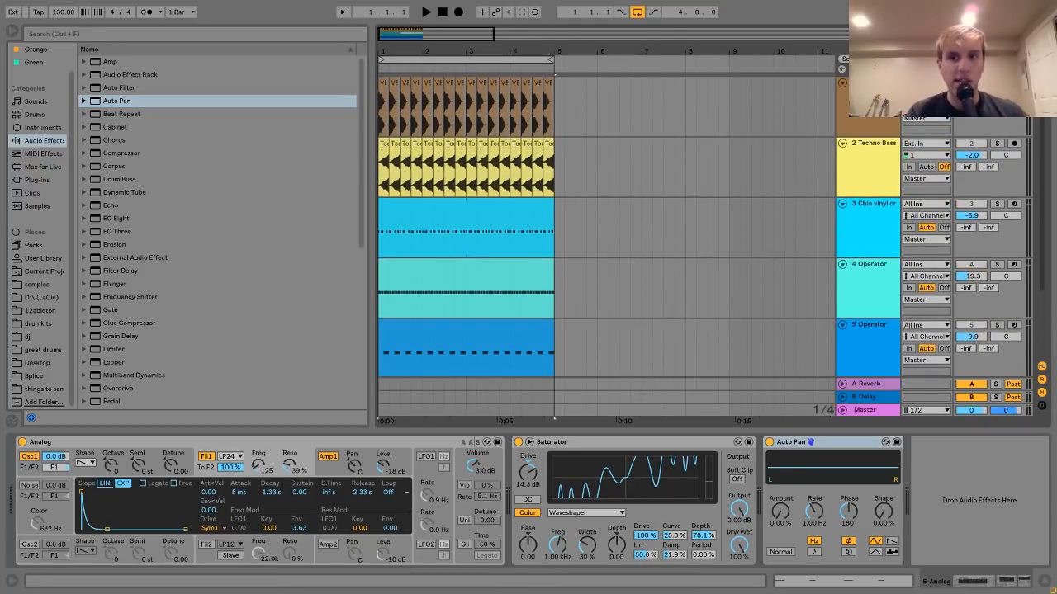
key(space)
scroll(915, 185, down, 1)
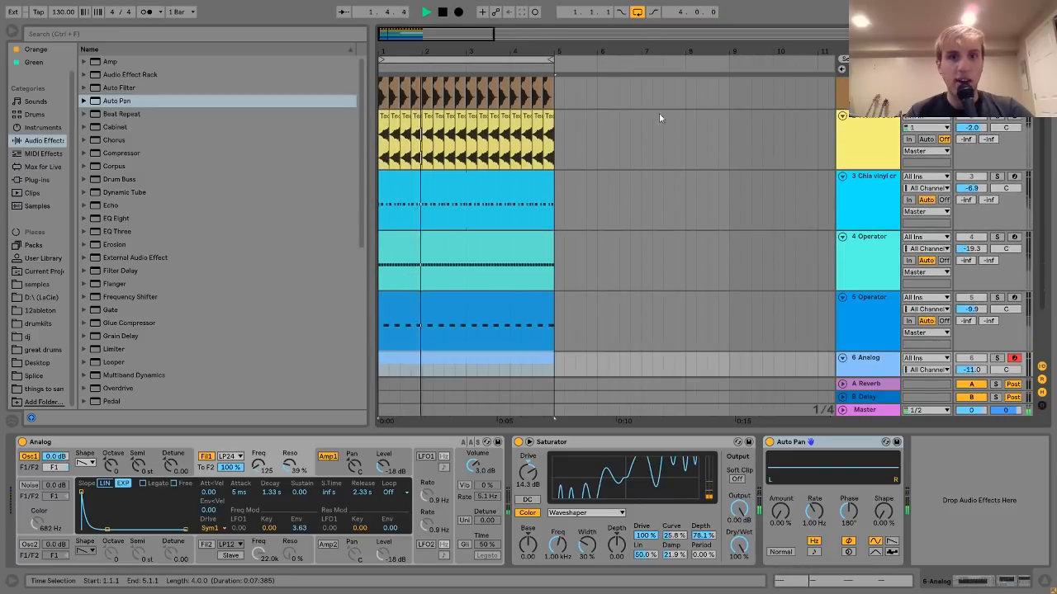
scroll(475, 118, up, 5)
scroll(478, 118, up, 1)
scroll(477, 118, up, 1)
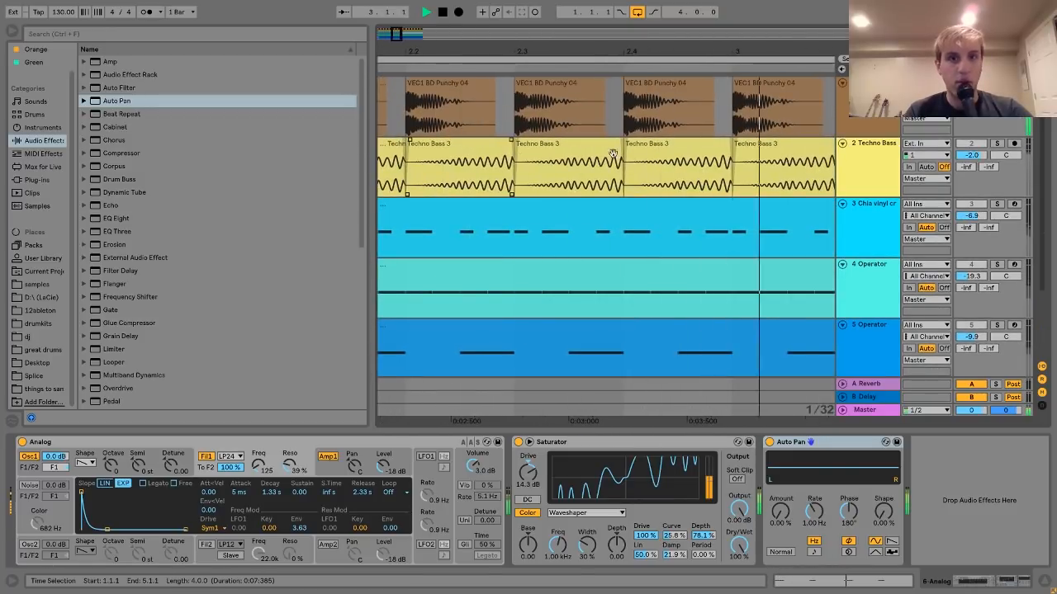
key(space)
drag(545, 53, 545, 16)
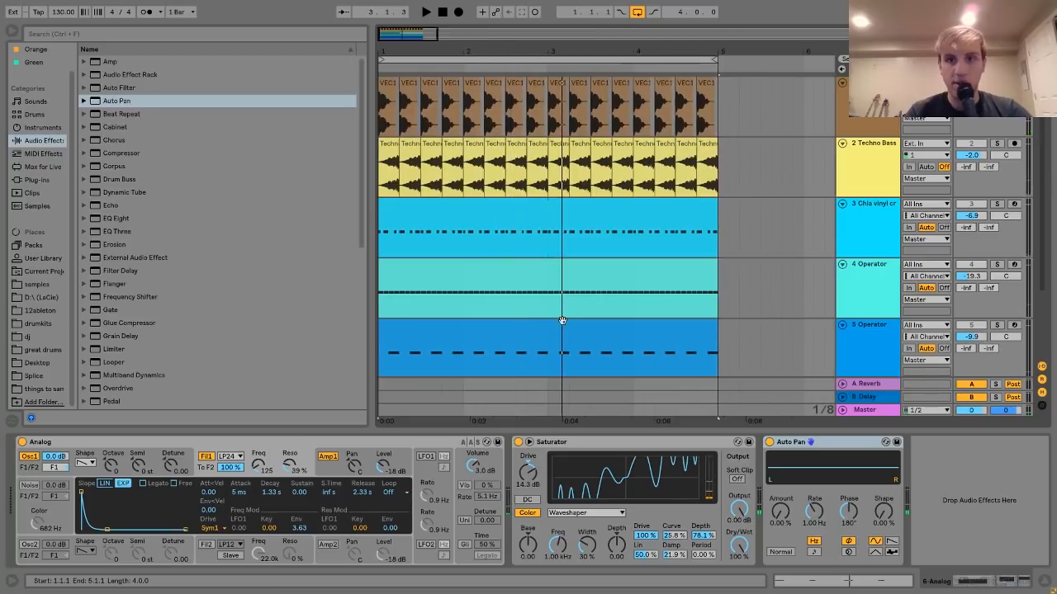
scroll(923, 340, down, 3)
Set Auto Pan to 0° phase, a tempo-synced 1/4 rate, the sawtooth waveform, 100% amount and Invert.
click(864, 304)
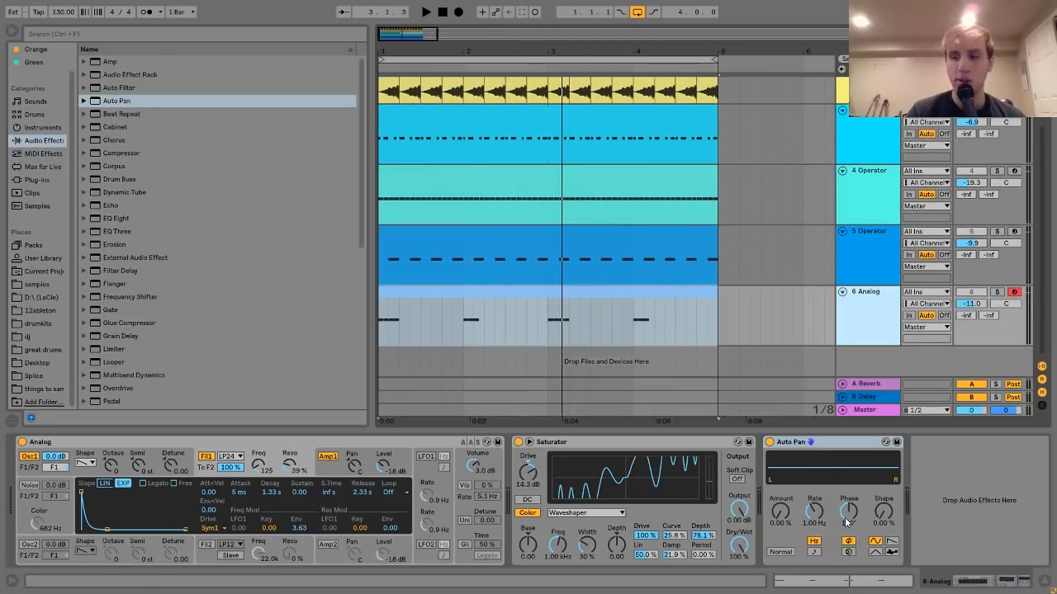
drag(845, 519, 846, 585)
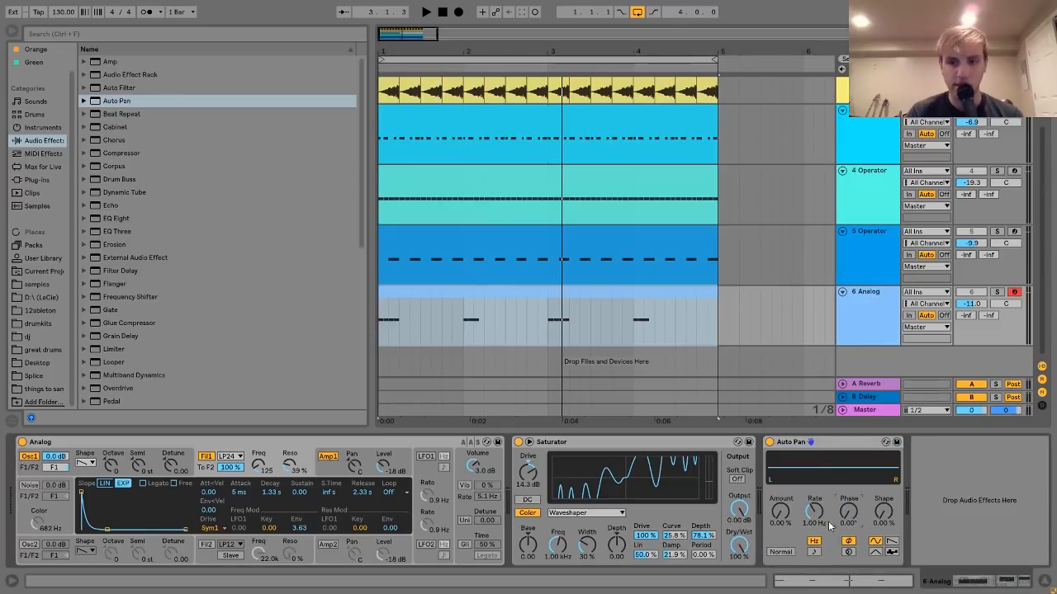
click(815, 553)
drag(816, 514, 818, 505)
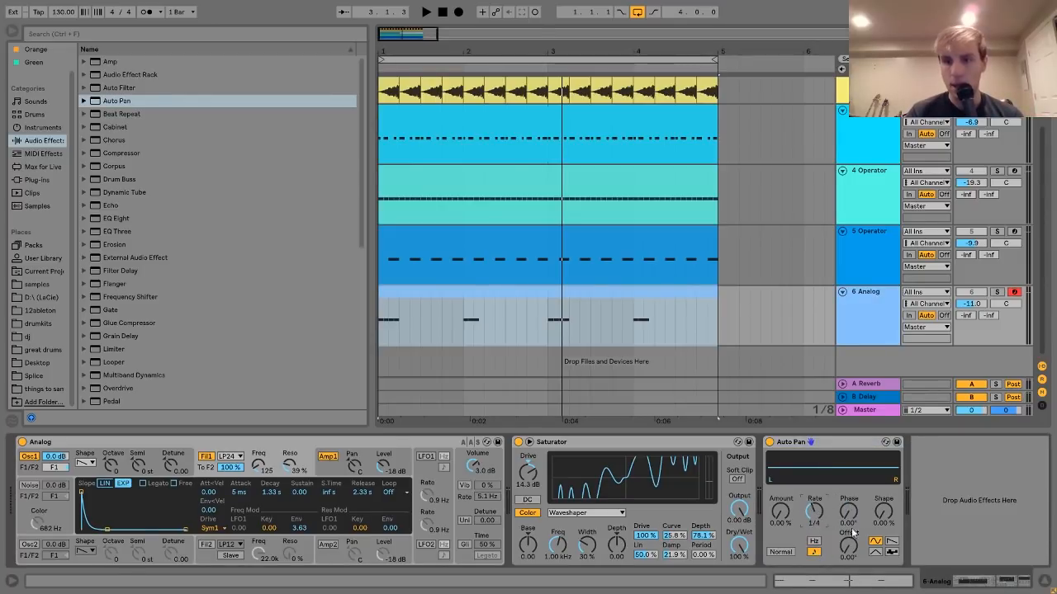
click(891, 543)
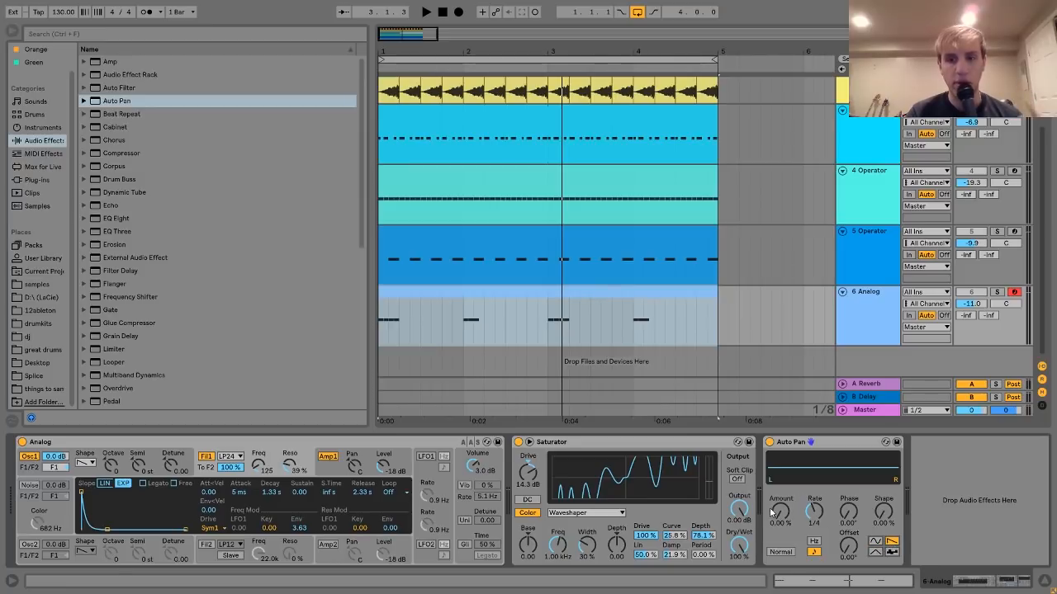
drag(770, 511, 770, 471)
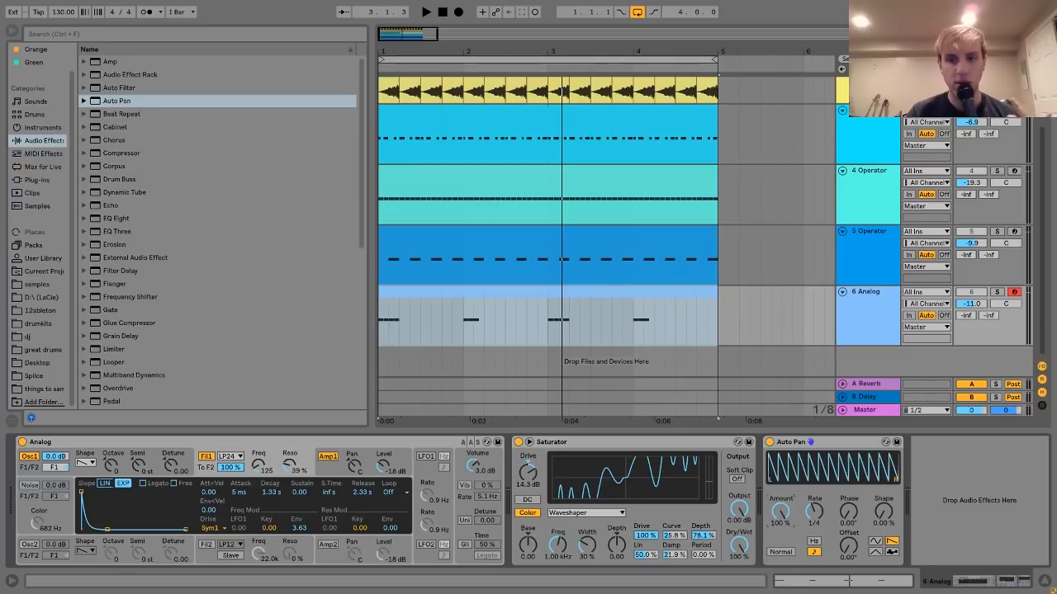
click(781, 552)
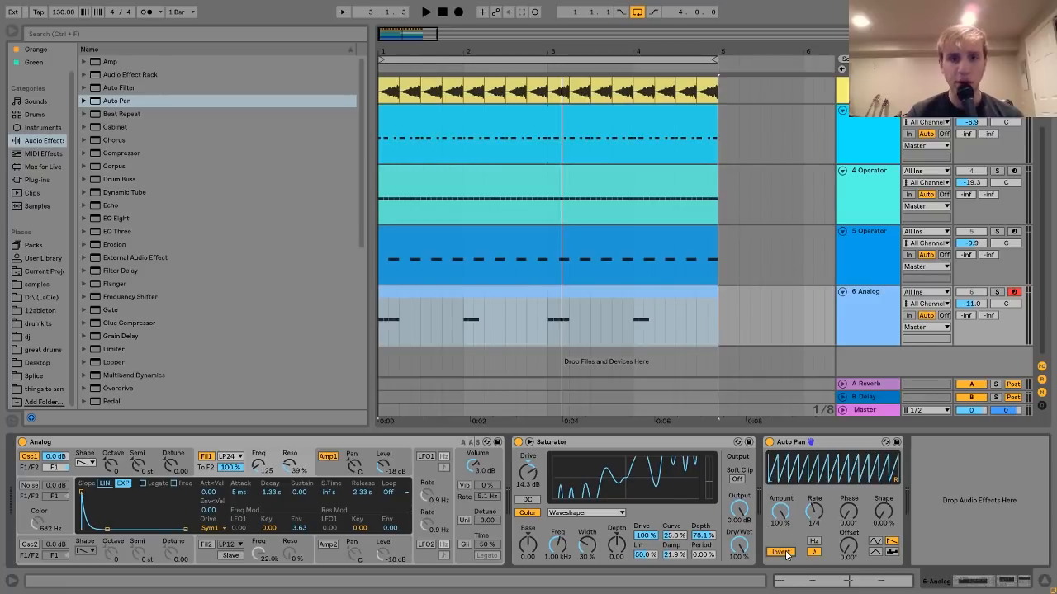
Play the loop, solo the Analog track and raise its volume to -8.6 dB.
key(space)
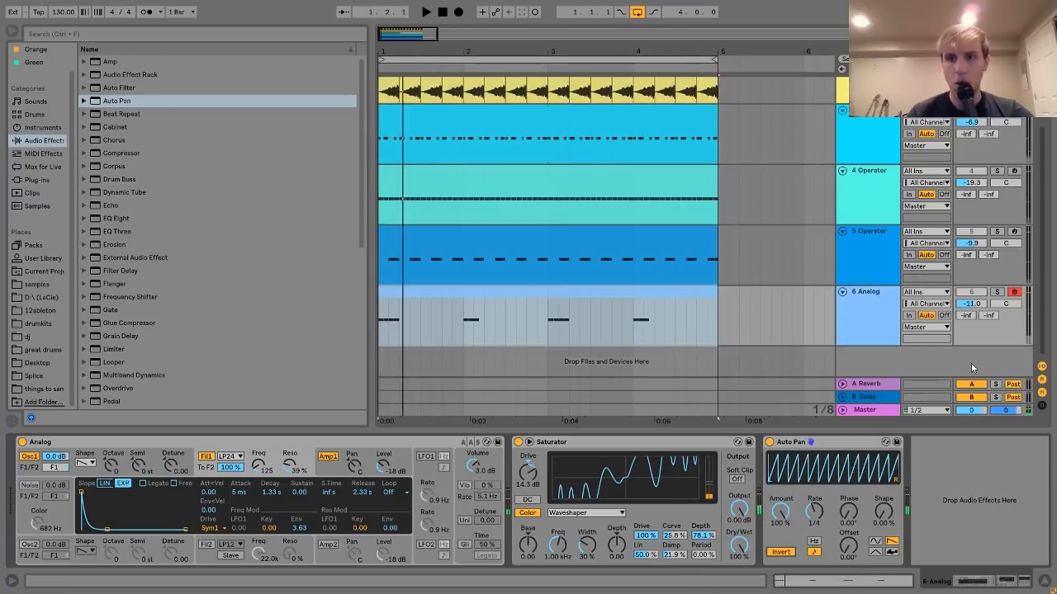
click(997, 292)
drag(971, 304, 971, 293)
key(space)
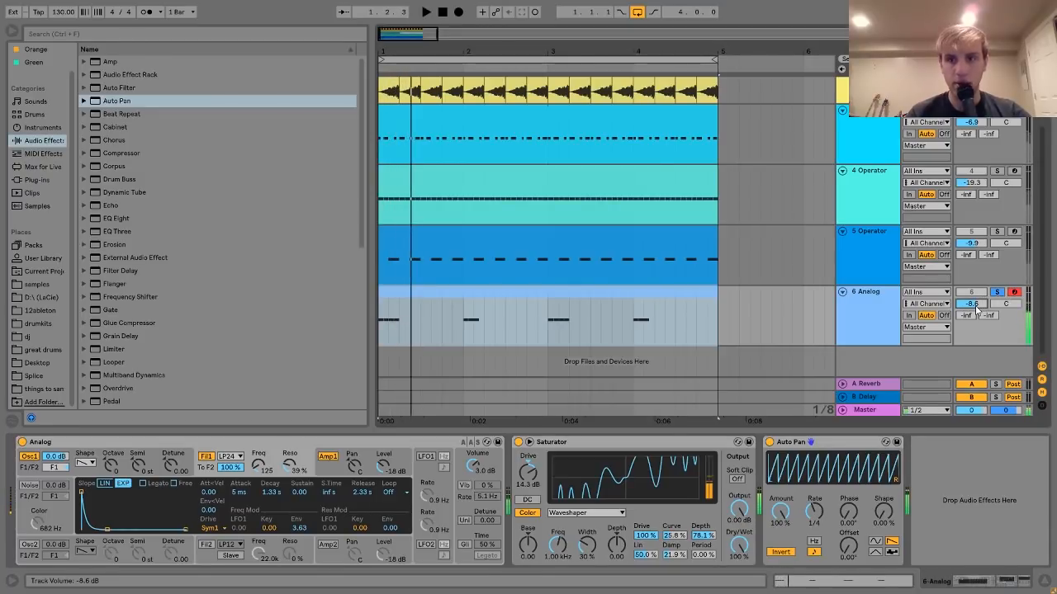
Unsolo the Analog track, play the full loop and lower the Analog track's volume to -10.8 dB.
click(997, 292)
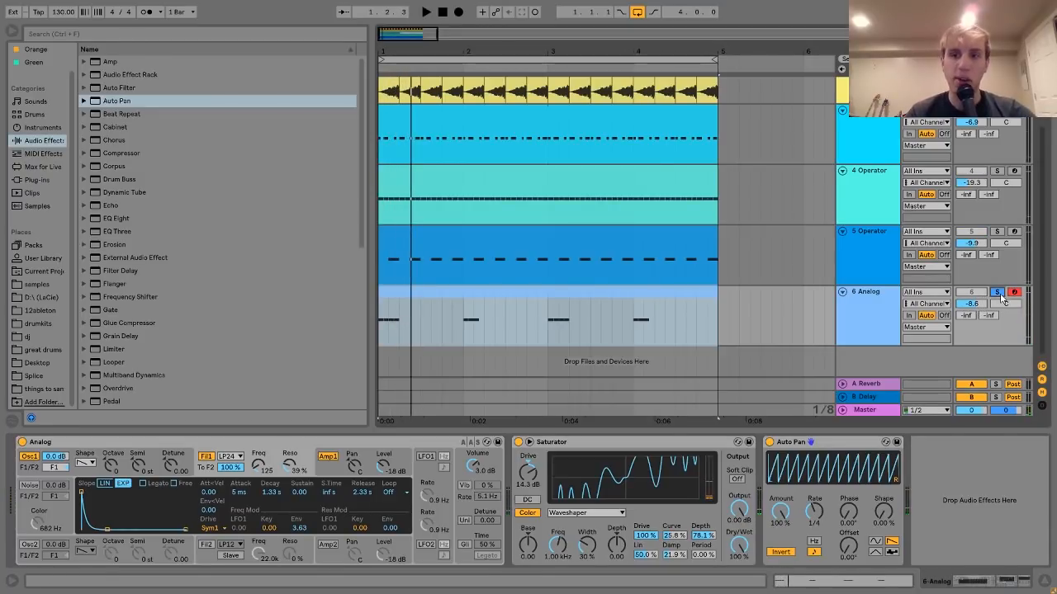
click(866, 318)
click(449, 298)
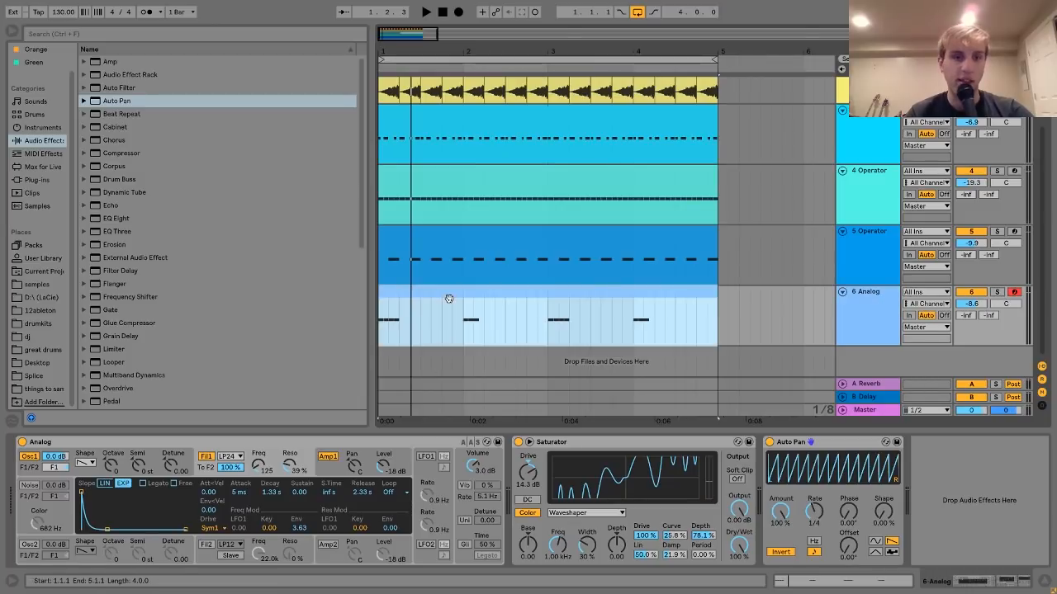
scroll(449, 299, up, 3)
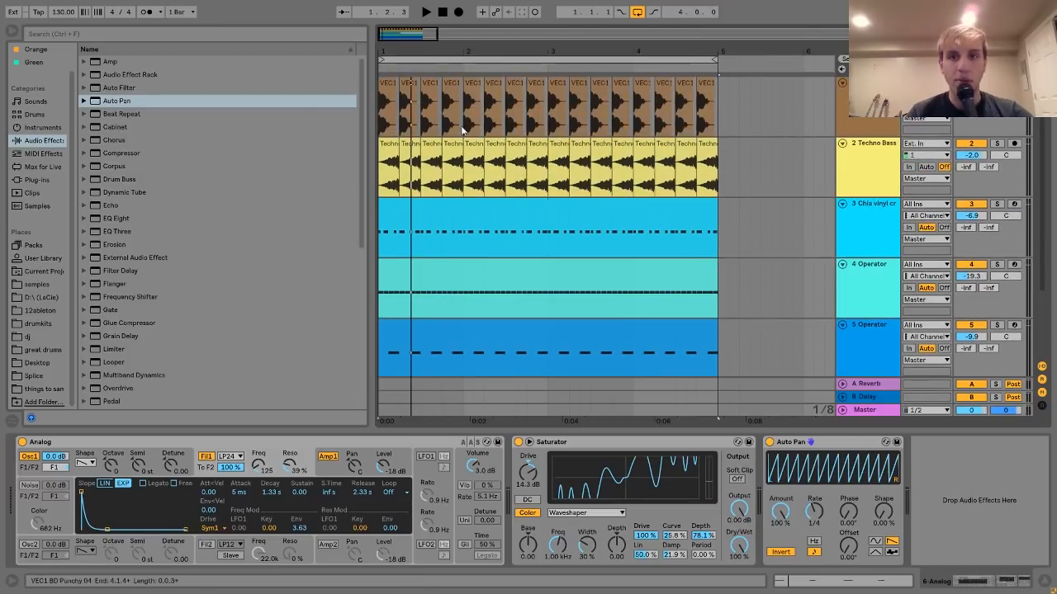
scroll(585, 160, down, 3)
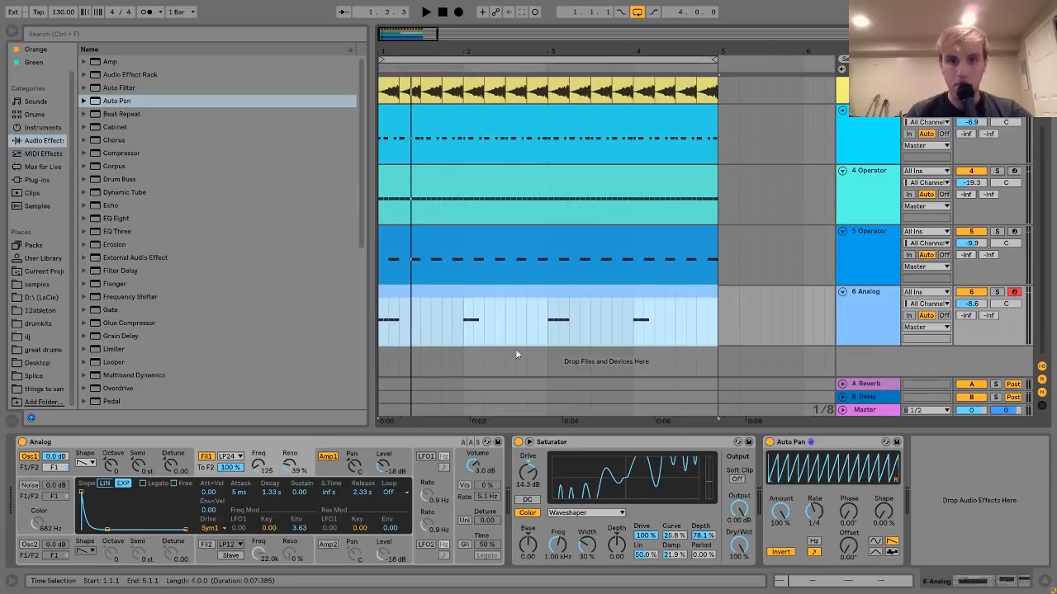
key(space)
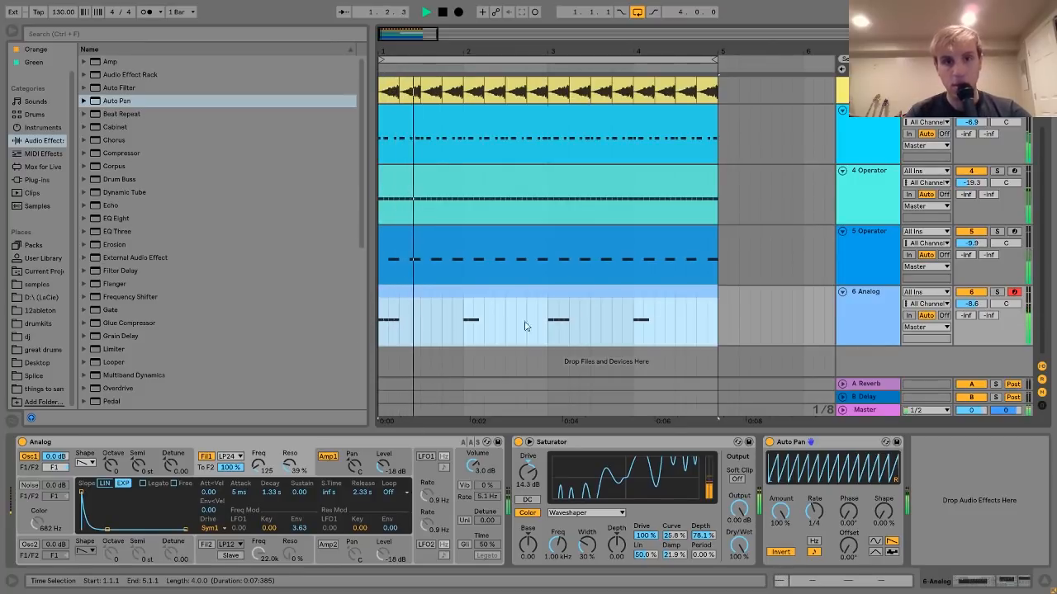
drag(971, 304, 971, 313)
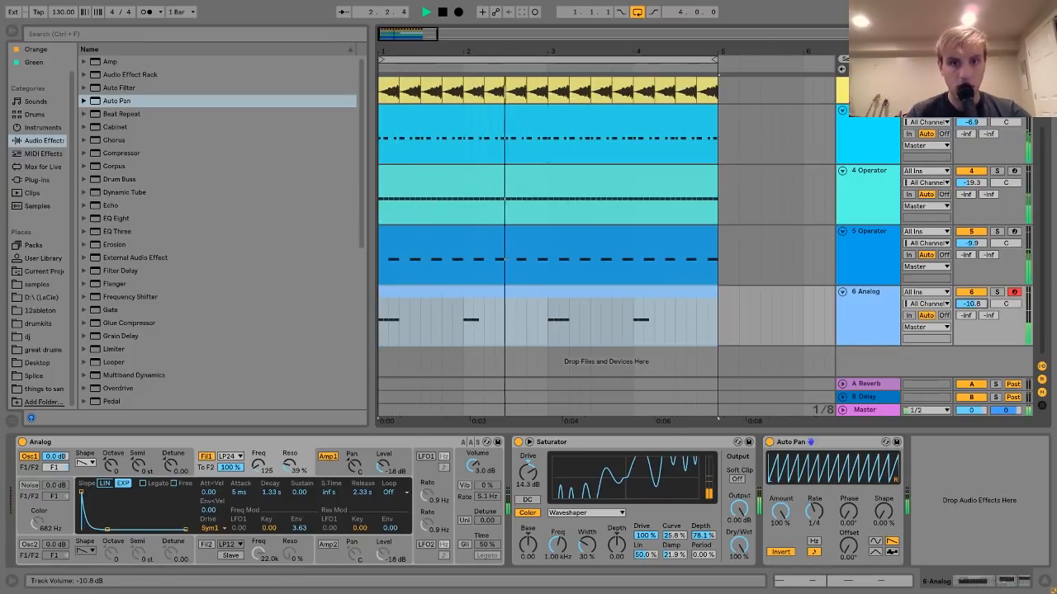
key(space)
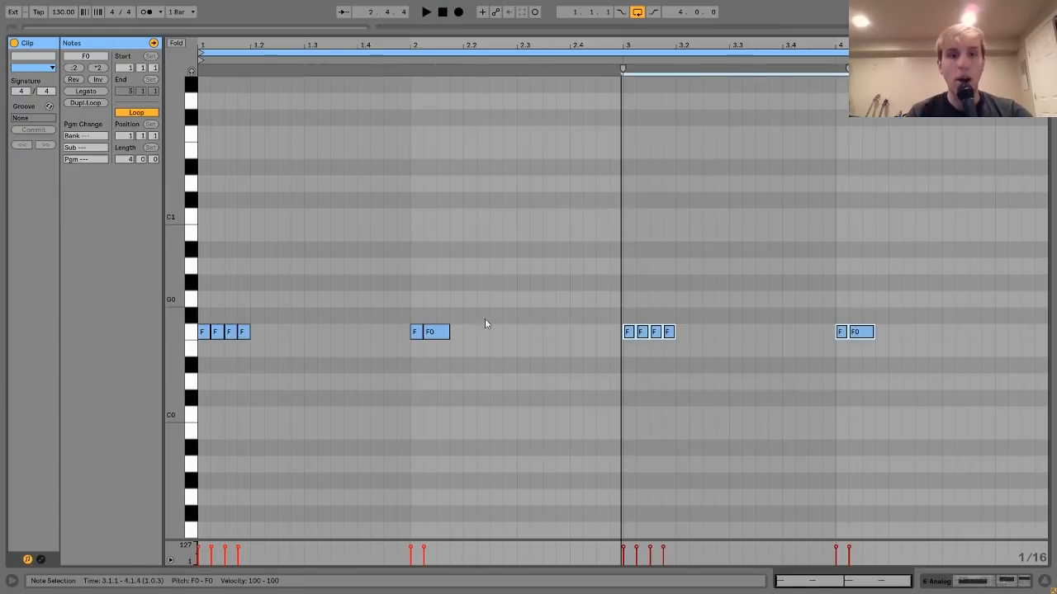
Delete the F0 notes at the start of bars 2 and 4 in the Analog clip.
drag(396, 301, 488, 383)
key(Delete)
drag(810, 292, 955, 366)
key(Delete)
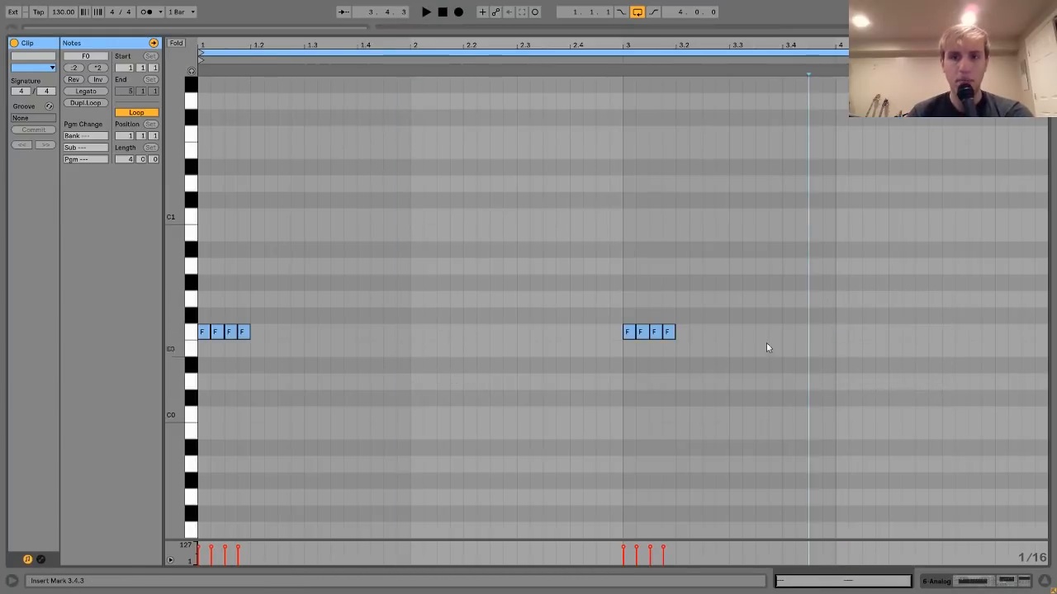
Lengthen the second F0 note of bar 3 to three sixteenths, through 3.2.1, and play the loop.
drag(638, 301, 641, 340)
key(shift+Right)
key(shift+Right)
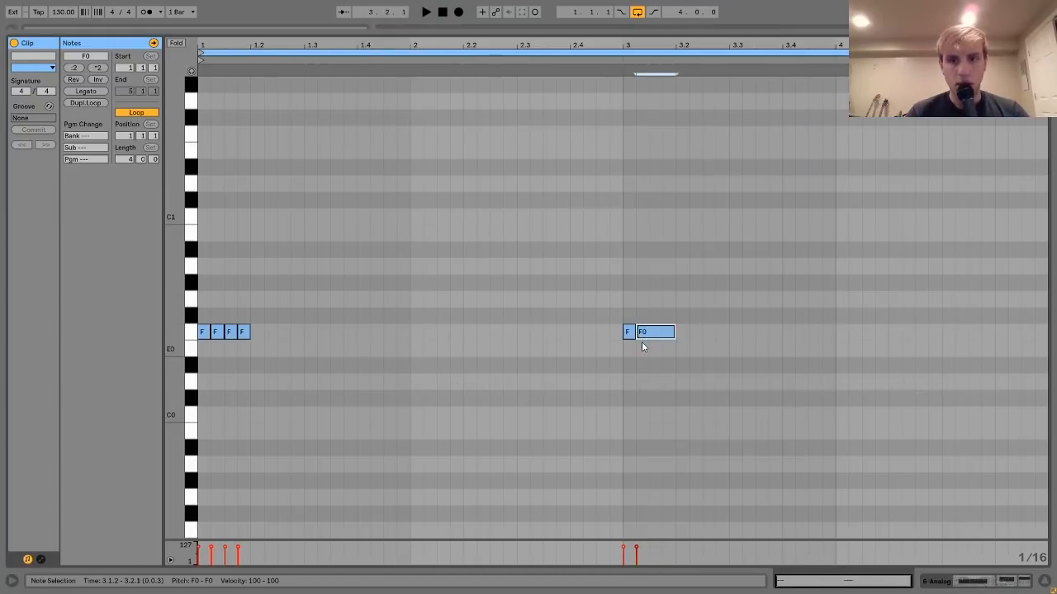
key(space)
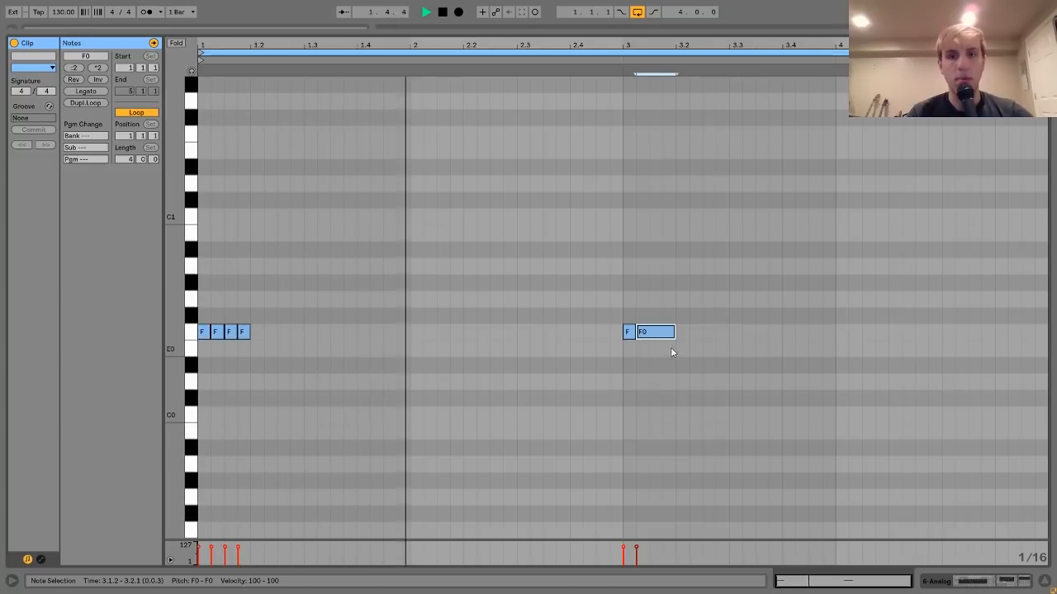
Try raising the first note of bar 3 an octave to F1 while the loop plays.
click(628, 333)
key(shift+Up)
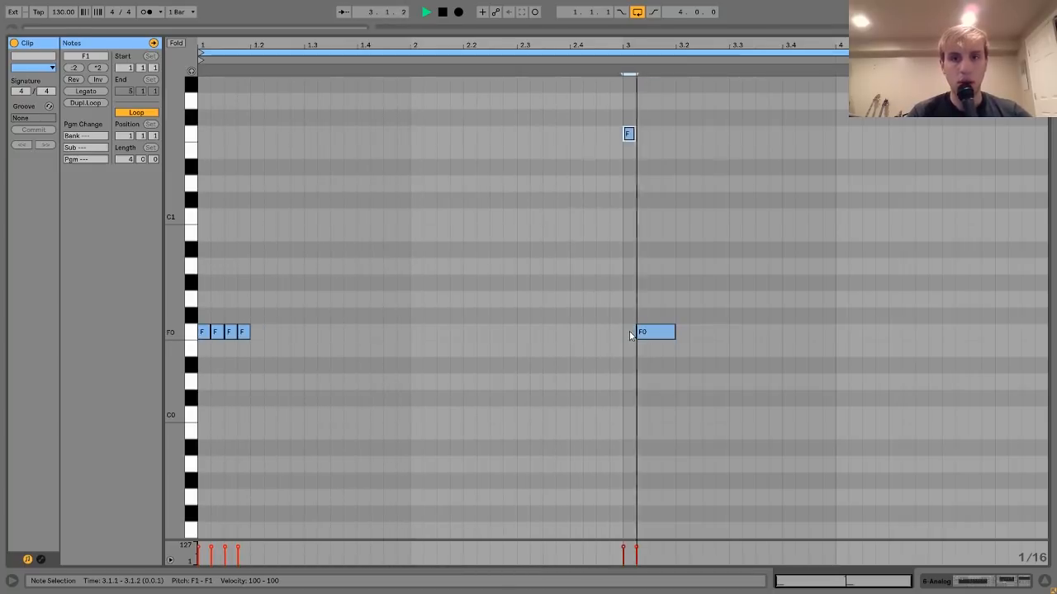
key(shift+Down)
key(space)
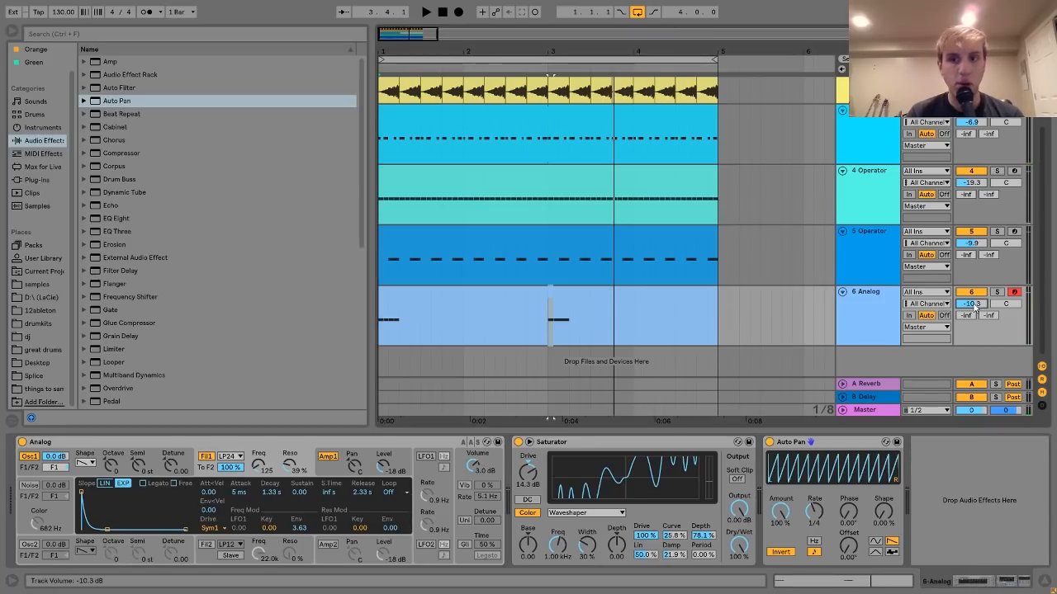
Add a Reverb right after the Saturator on the Analog track and set its Dry/Wet to 31 %.
scroll(214, 363, down, 10)
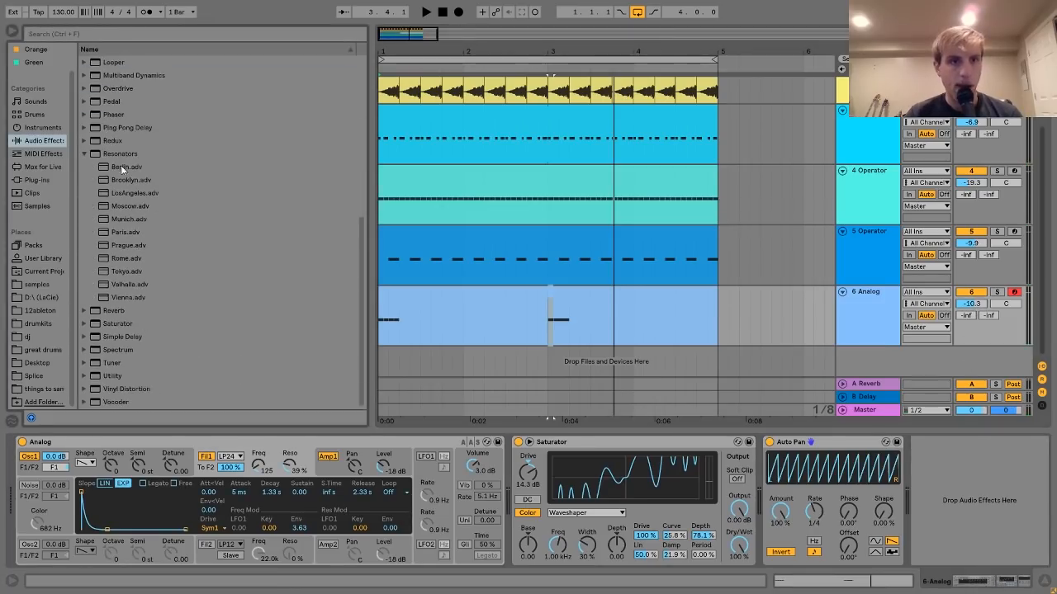
drag(115, 311, 702, 488)
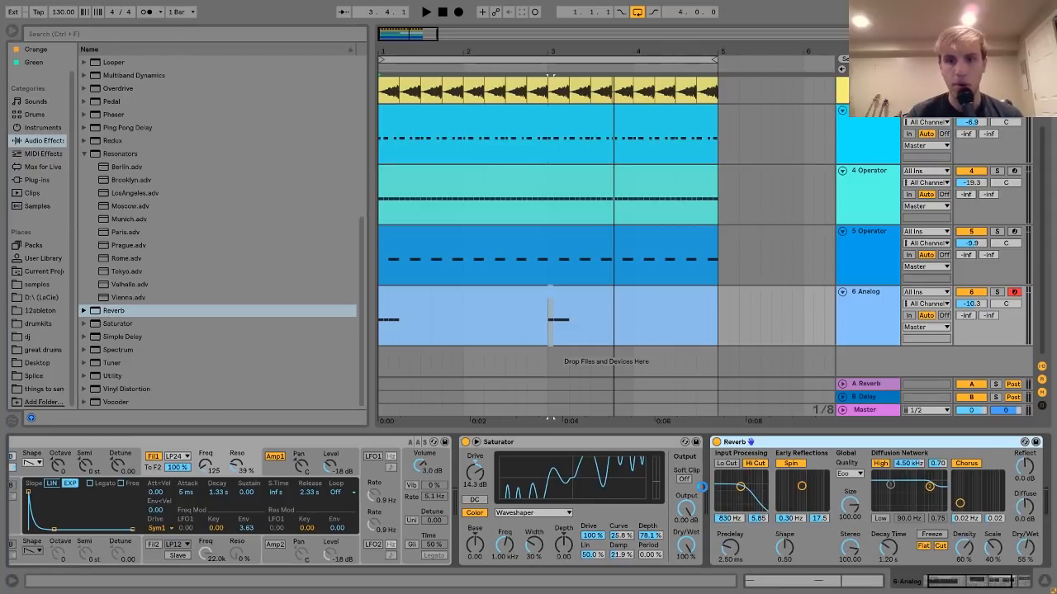
key(space)
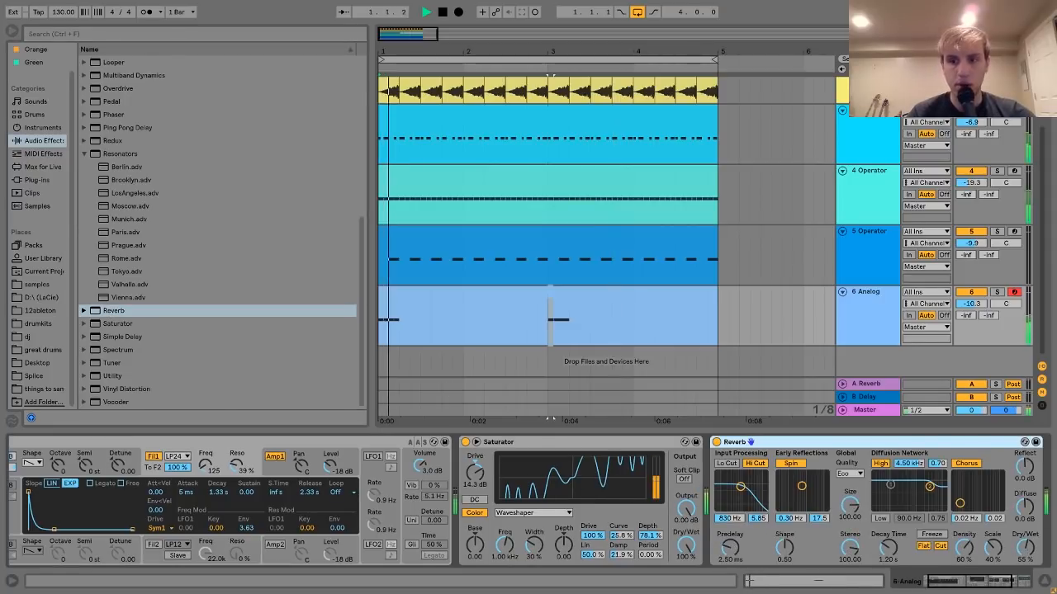
drag(1026, 547, 1025, 566)
Solo the Analog track and, while auditioning it, set the Reverb's decay time to 2.01 s and Dry/Wet to 46 %.
key(space)
click(998, 294)
key(space)
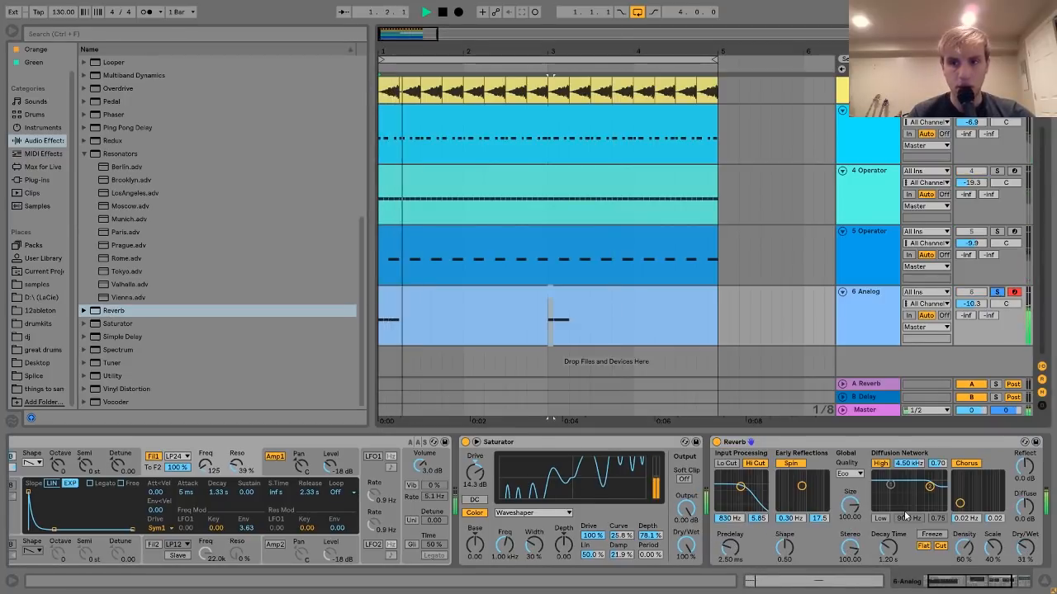
key(space)
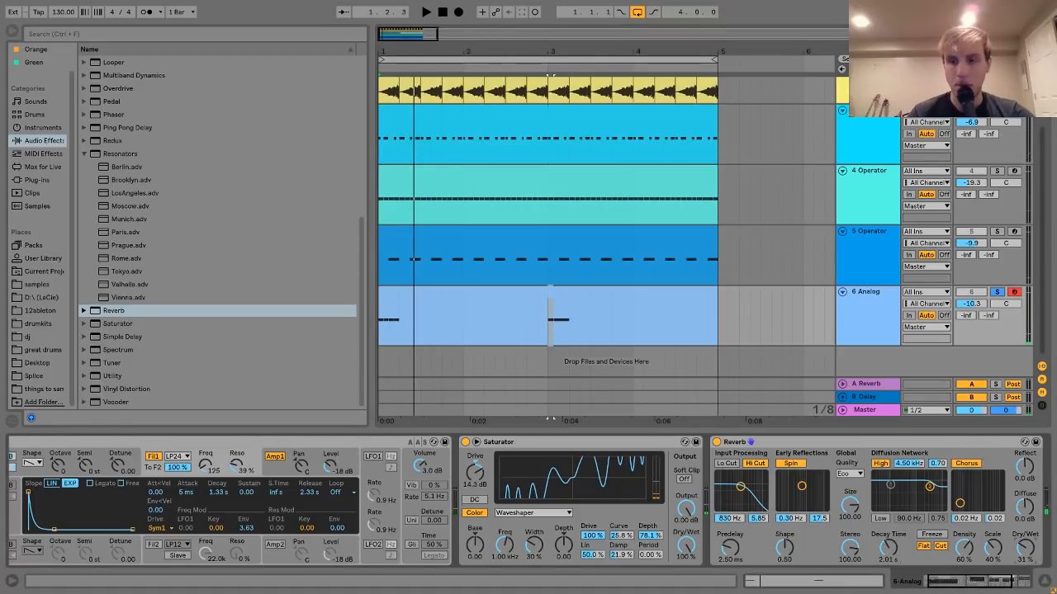
key(space)
key(space)
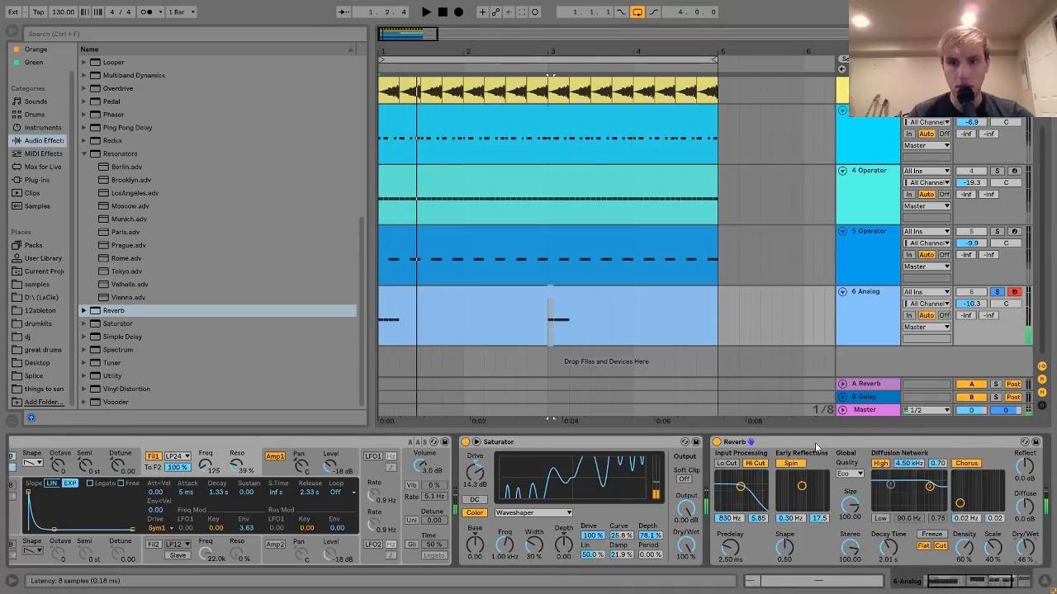
Try the Reverb before the Saturator, audition it, and move it back behind the Saturator.
drag(735, 441, 495, 445)
key(space)
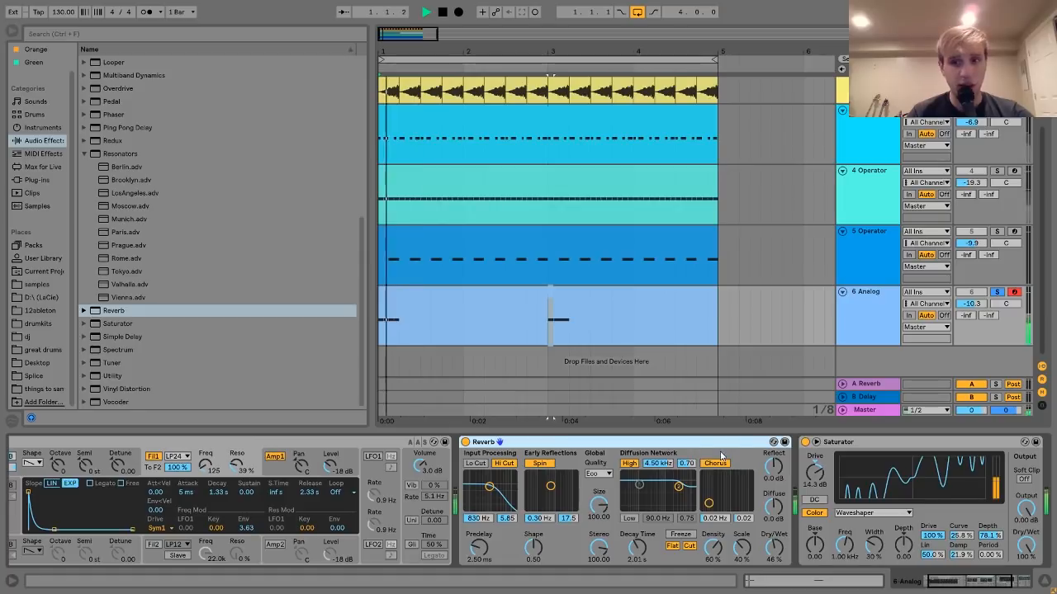
key(space)
key(space)
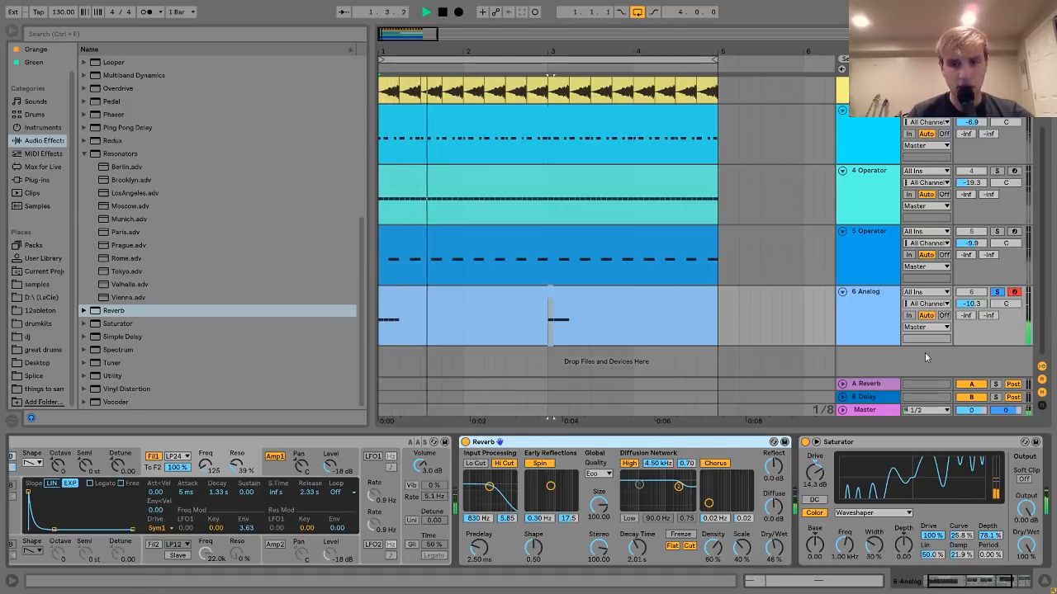
key(space)
drag(718, 444, 970, 489)
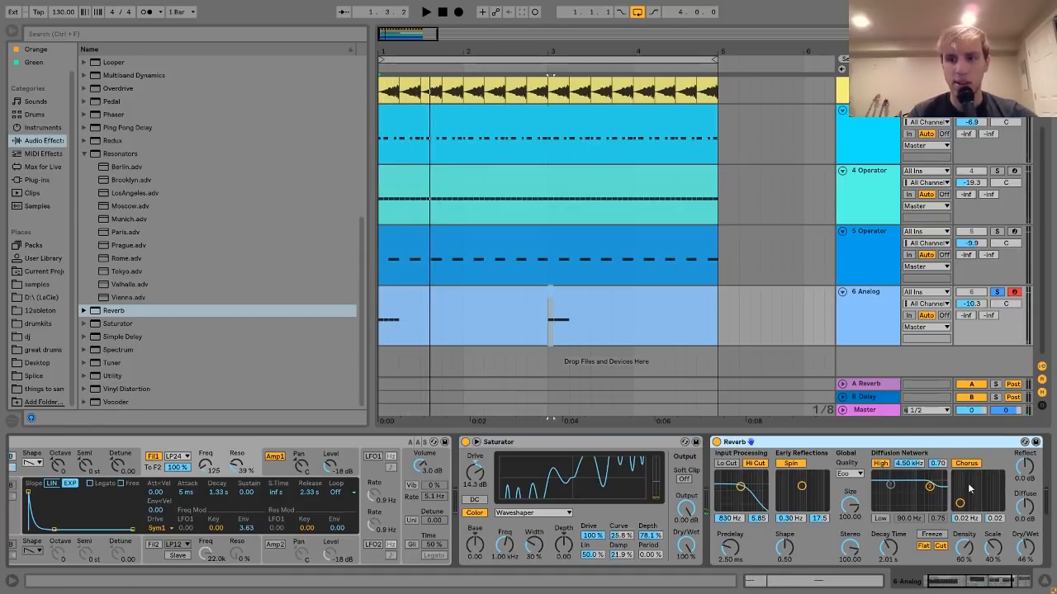
Set the Reverb's decay time to 4.34 s and Dry/Wet to 52 %, unsolo the Analog track and play the full loop.
drag(1028, 558, 1027, 541)
key(space)
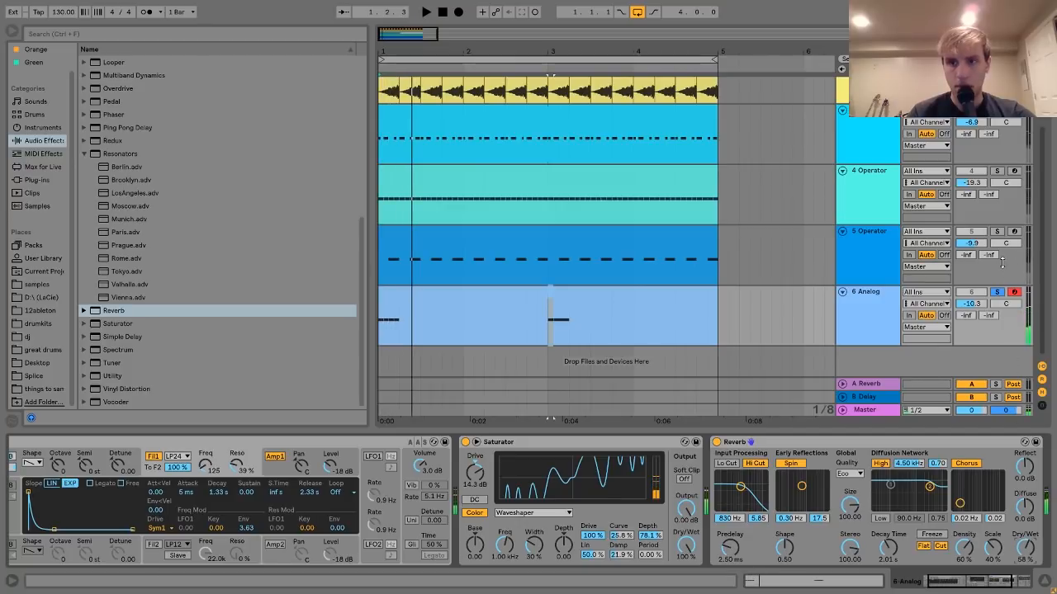
mouse_move(888, 548)
mouse_down()
mouse_move(888, 529)
mouse_move(888, 556)
mouse_up()
key(space)
drag(1025, 548, 1025, 558)
key(space)
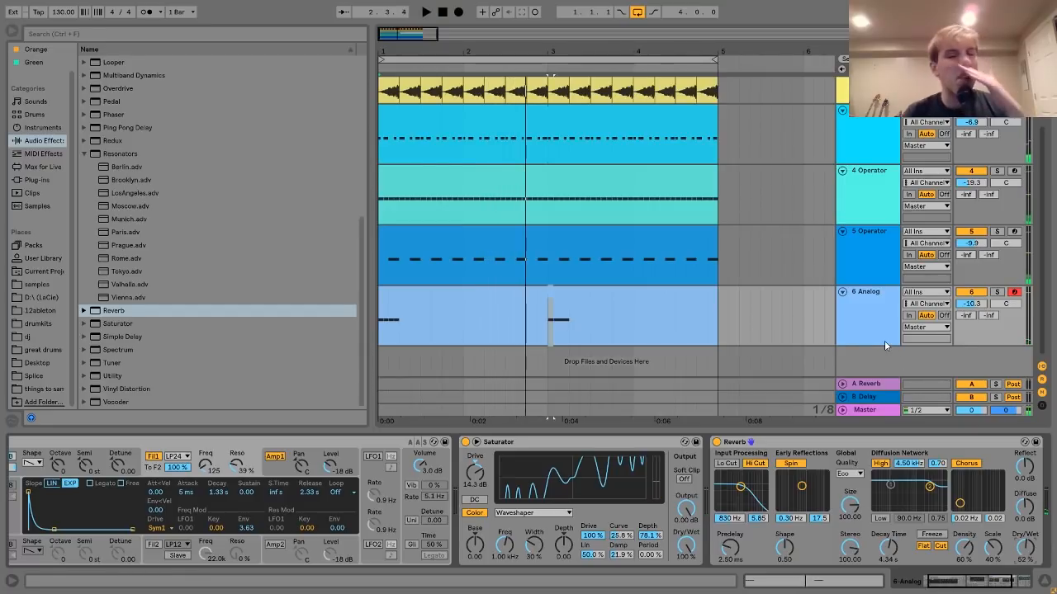
scroll(560, 229, up, 3)
scroll(560, 229, down, 3)
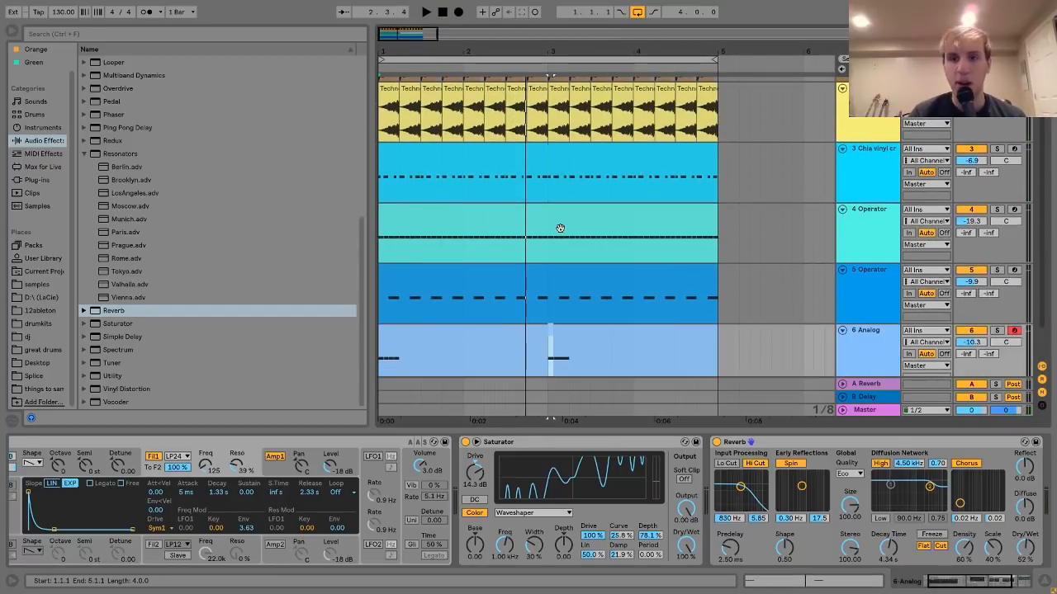
click(510, 302)
key(space)
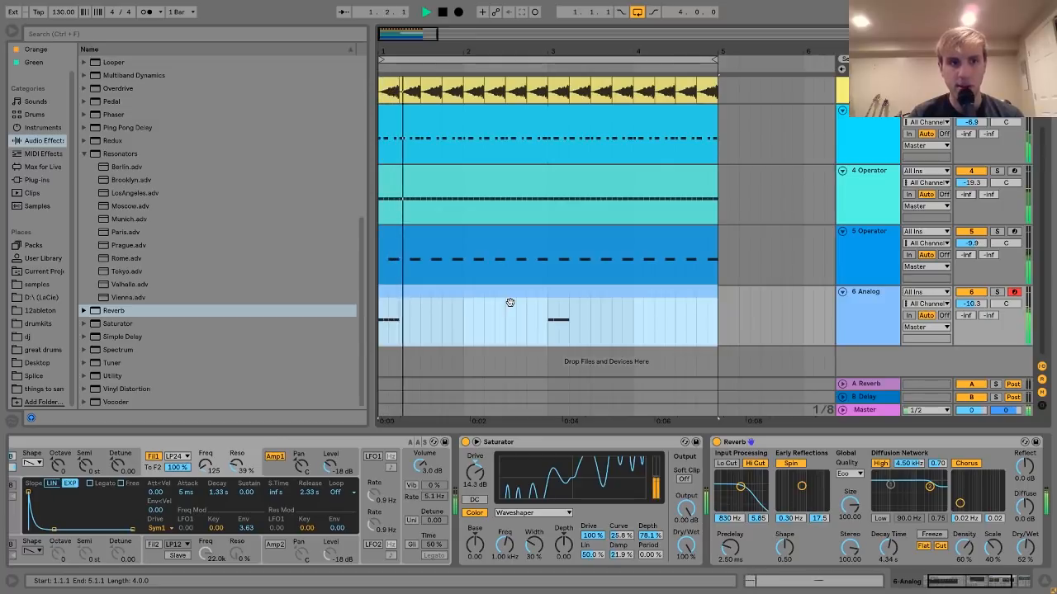
key(space)
Insert a new MIDI track below Analog and open the Rim drum samples of the Core Library pack.
key(ctrl+shift+t)
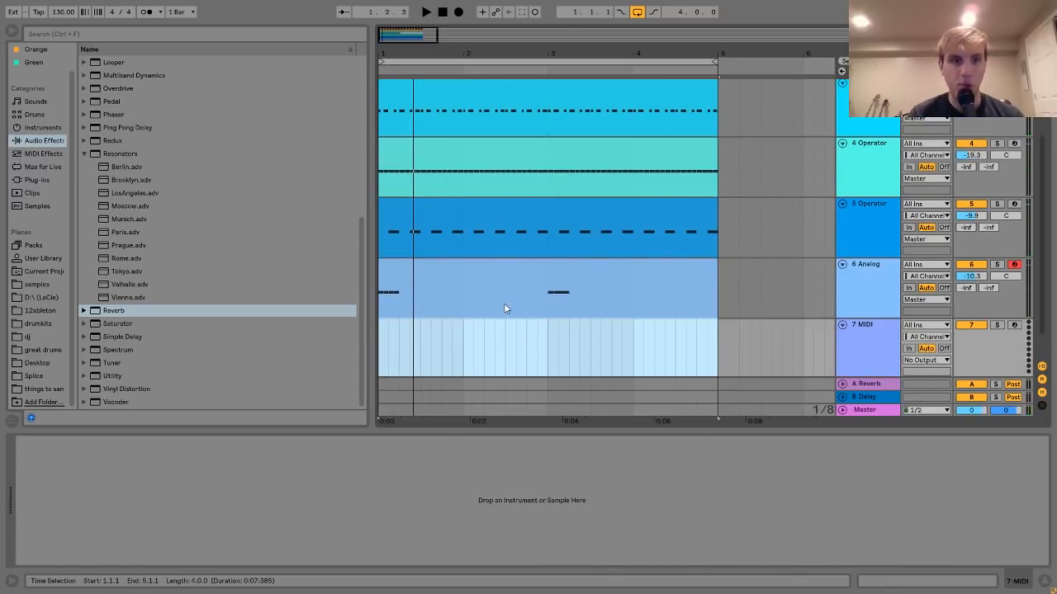
click(33, 246)
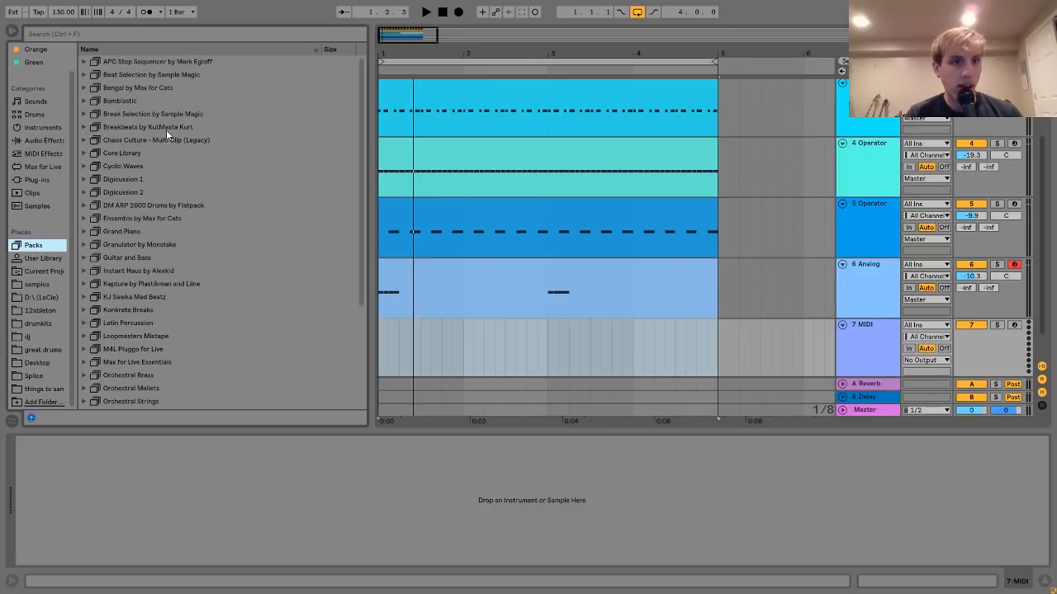
click(84, 153)
click(92, 206)
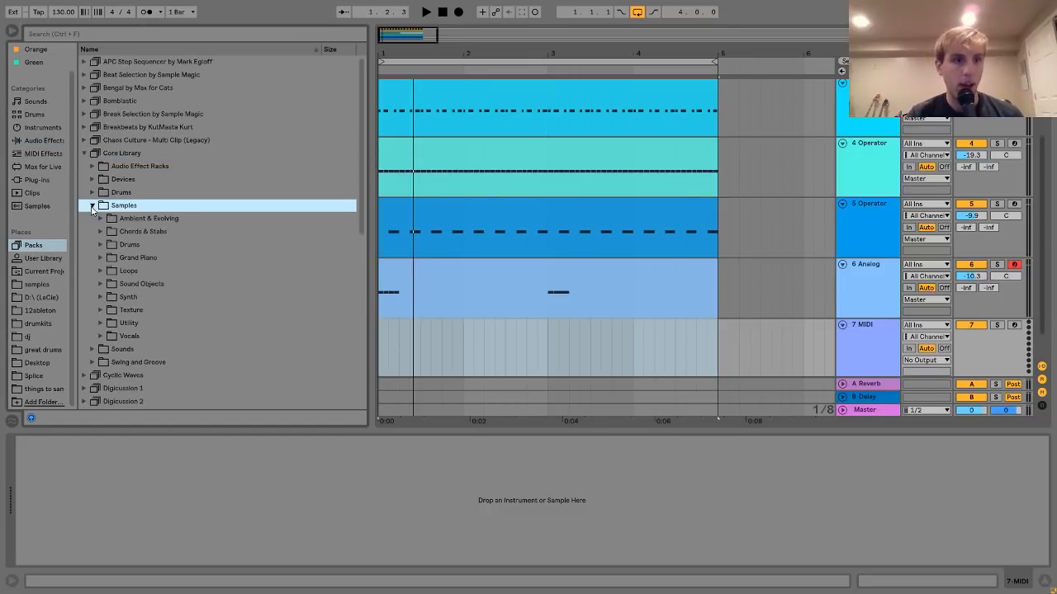
scroll(92, 212, down, 2)
click(100, 193)
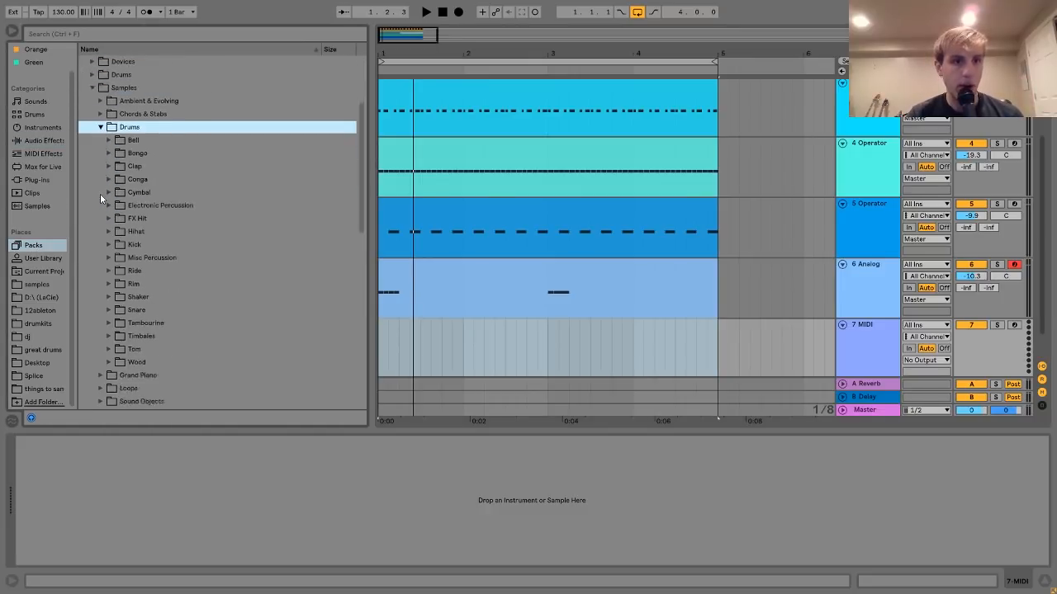
click(110, 259)
scroll(110, 259, down, 8)
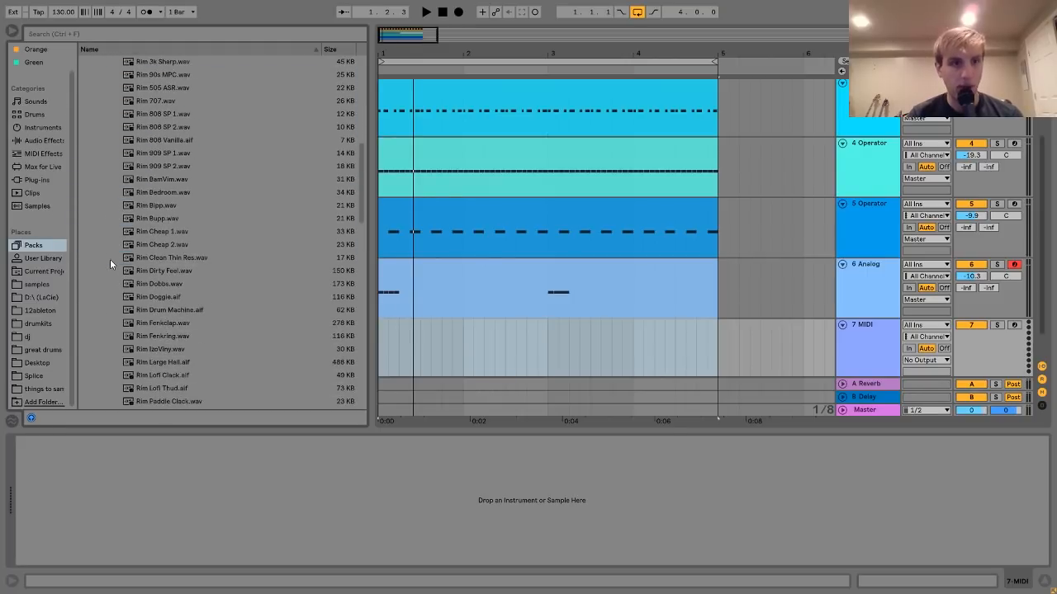
Audition the 808 and 909 rim samples and load Rim 909 SP 1.wav onto the new MIDI track.
click(168, 170)
key(Up)
key(Up)
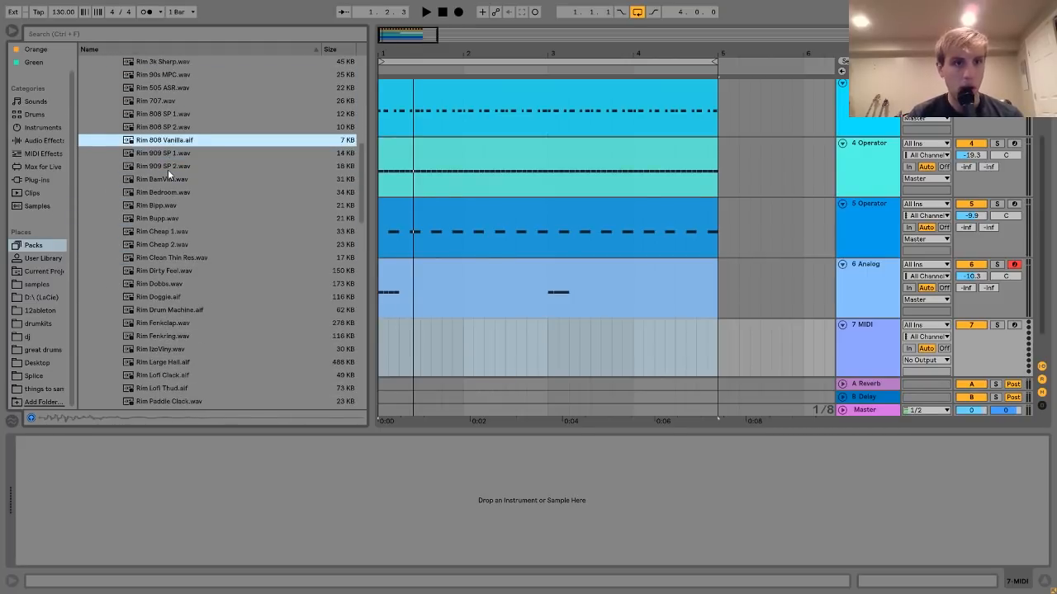
key(Down)
key(Down)
key(Up)
key(Return)
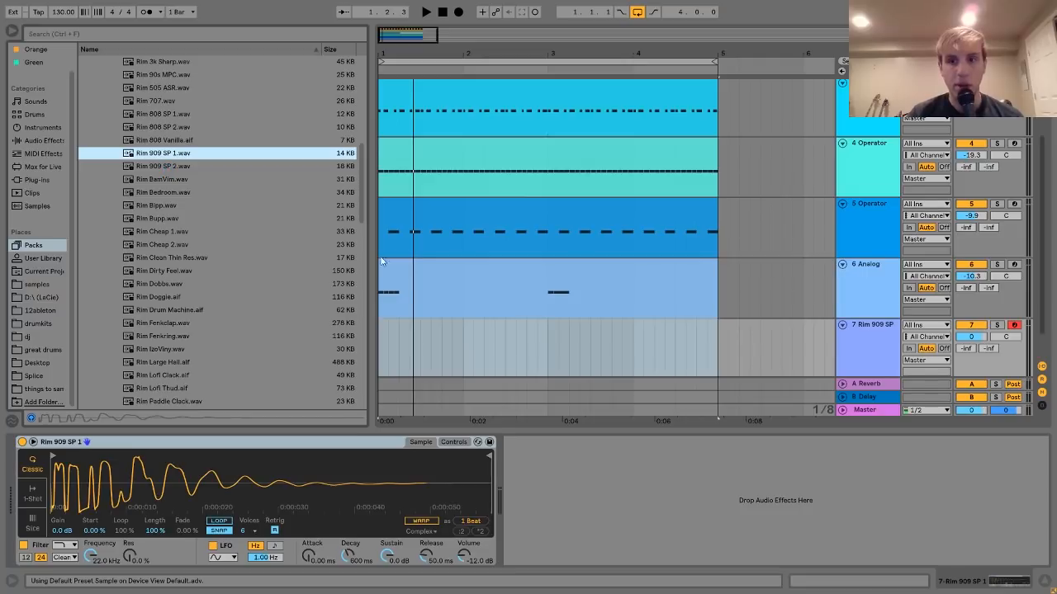
scroll(303, 341, down, 8)
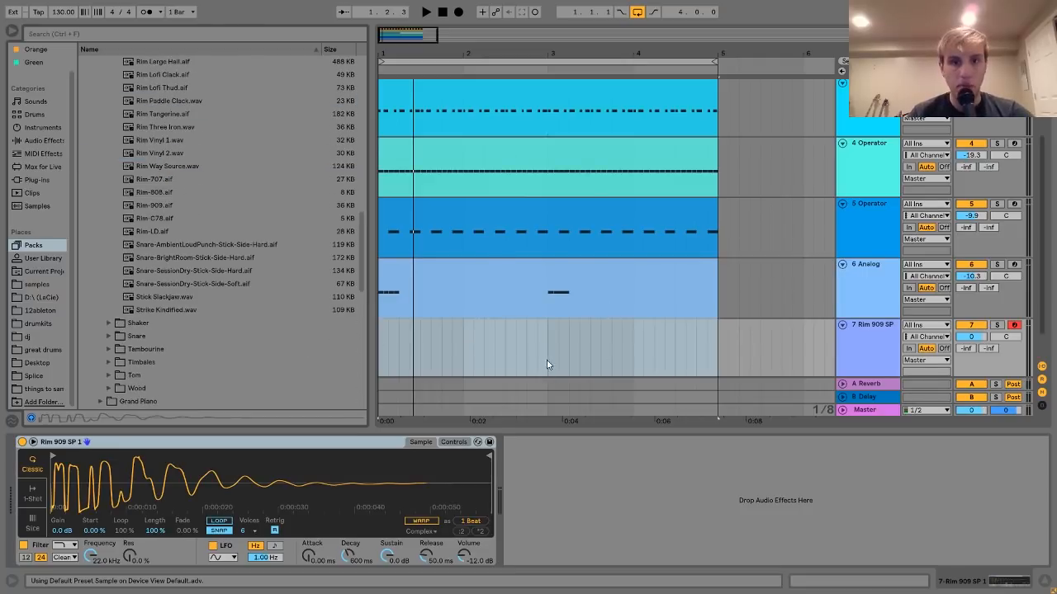
Create a two-bar MIDI clip at the start of the rim track and draw a three-sixteenth C3 note at 1.3.4.
drag(547, 365, 378, 354)
key(ctrl+shift+m)
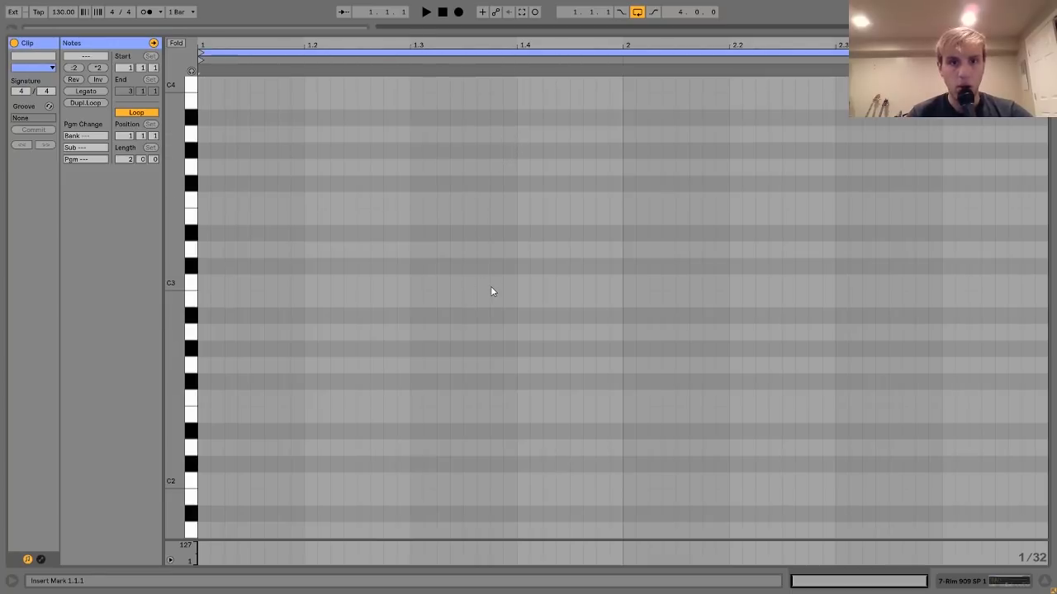
drag(491, 283, 567, 283)
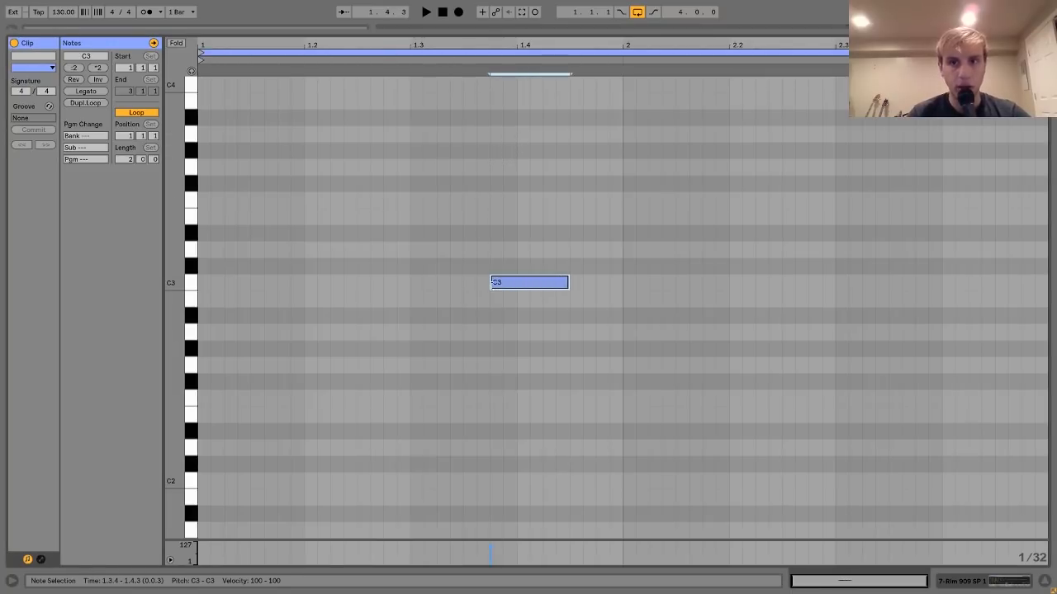
Play the rim part with the loop and duplicate its two-bar clip into bars 3 and 4.
key(space)
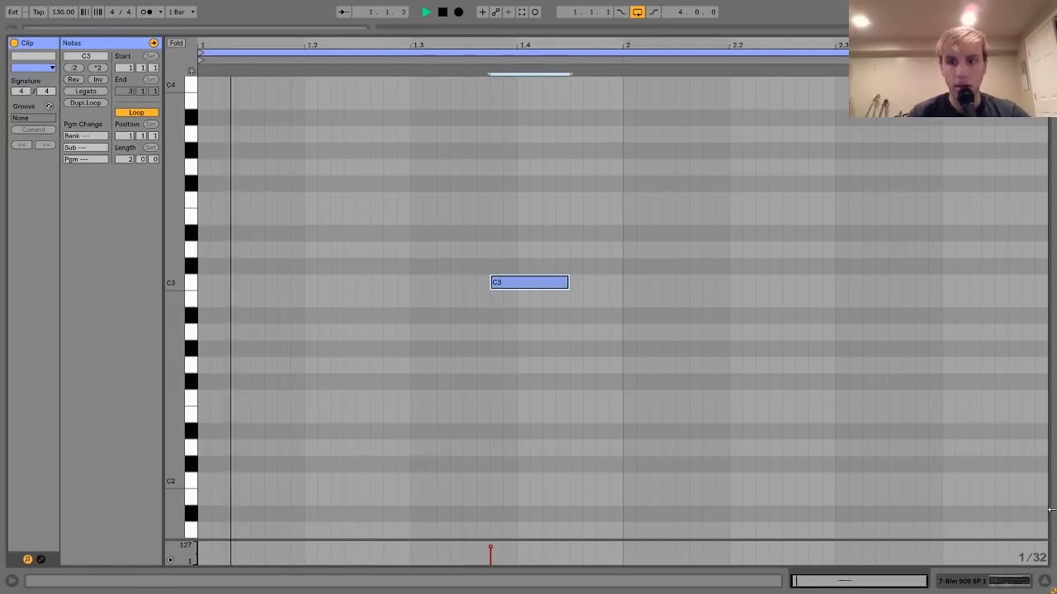
click(989, 579)
click(503, 295)
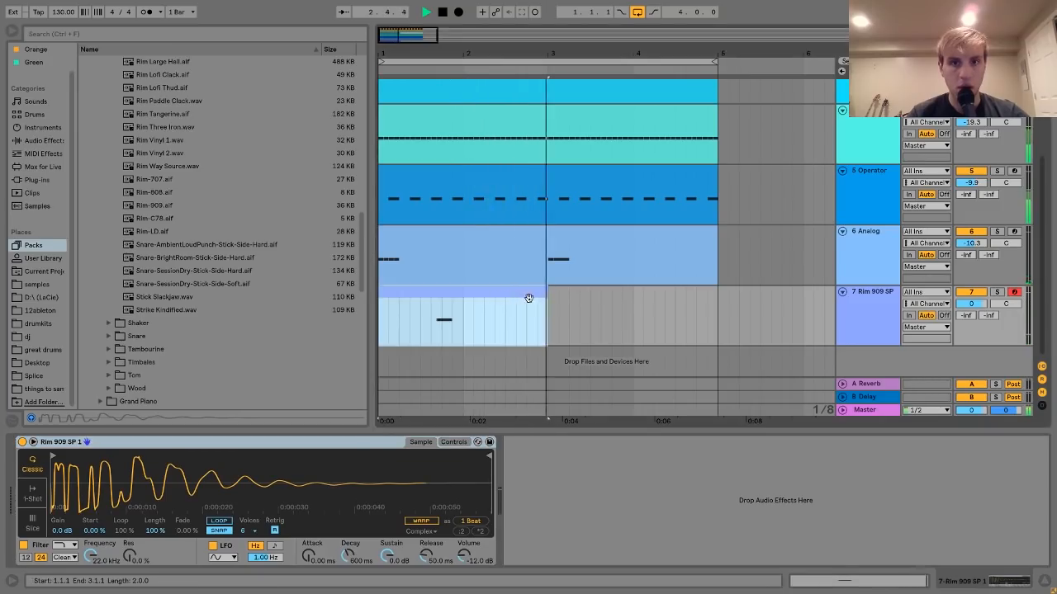
key(space)
key(ctrl+d)
click(511, 295)
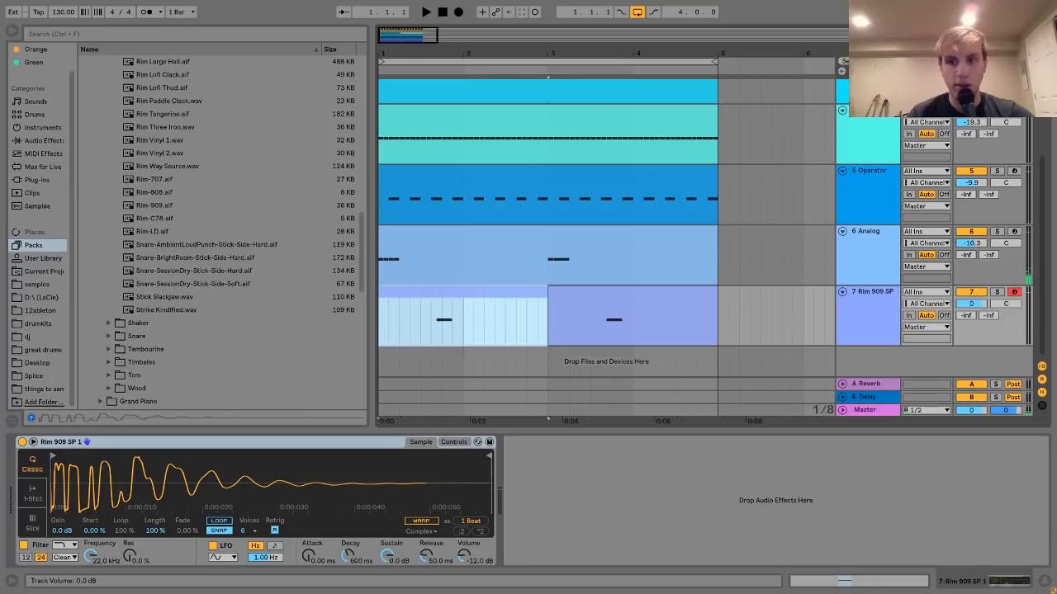
Set the Rim 909 track's volume to -3.5 dB and solo the track.
drag(976, 305, 976, 313)
click(998, 293)
click(421, 329)
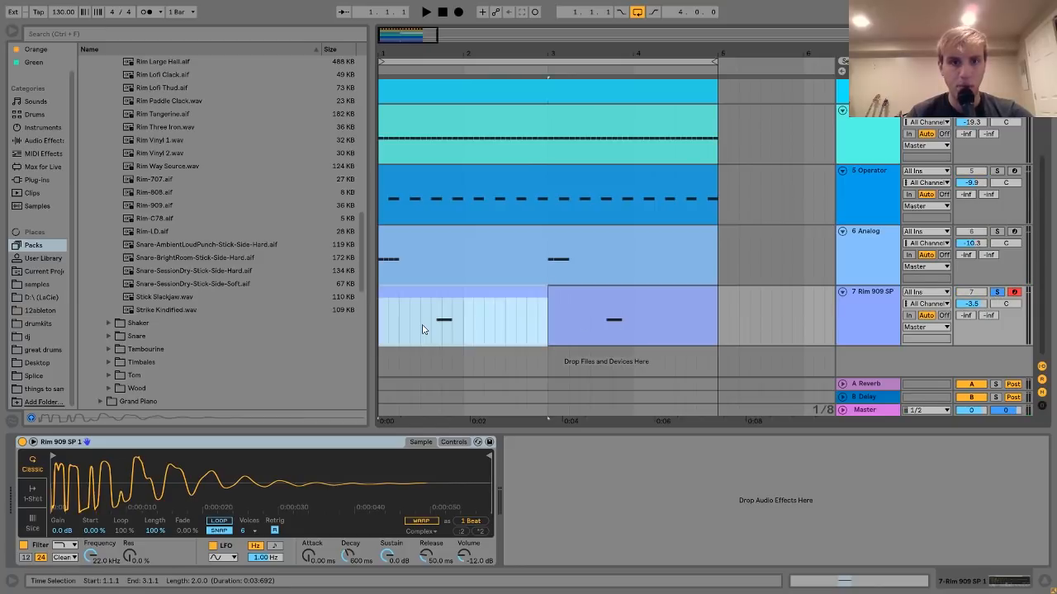
Add a Reverb after the rim sampler with a decay time of 4.98 s and Dry/Wet of 38 %.
click(32, 181)
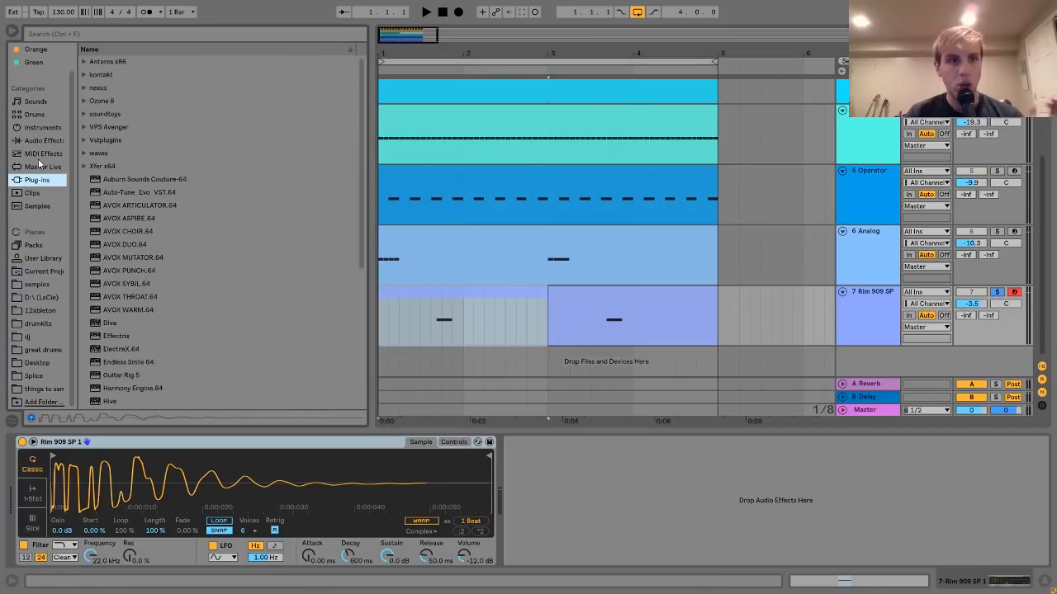
click(41, 141)
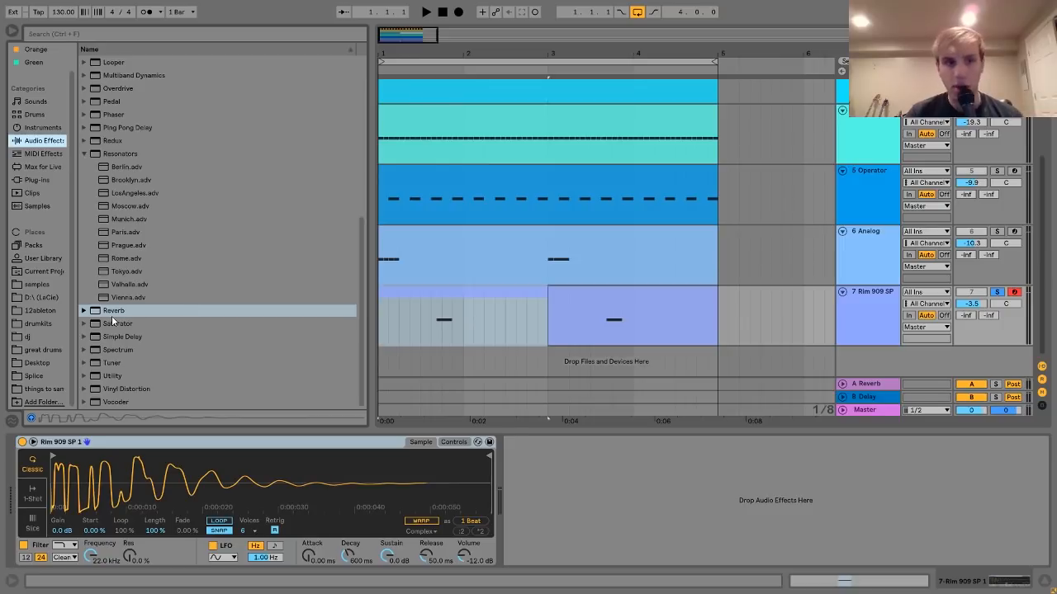
drag(114, 314, 706, 505)
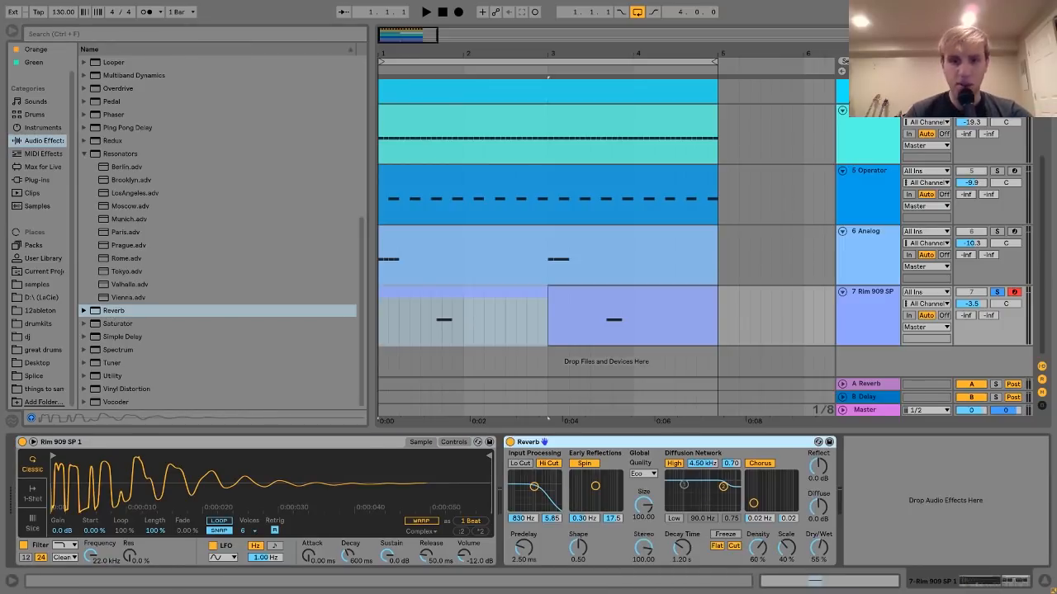
drag(682, 548, 682, 524)
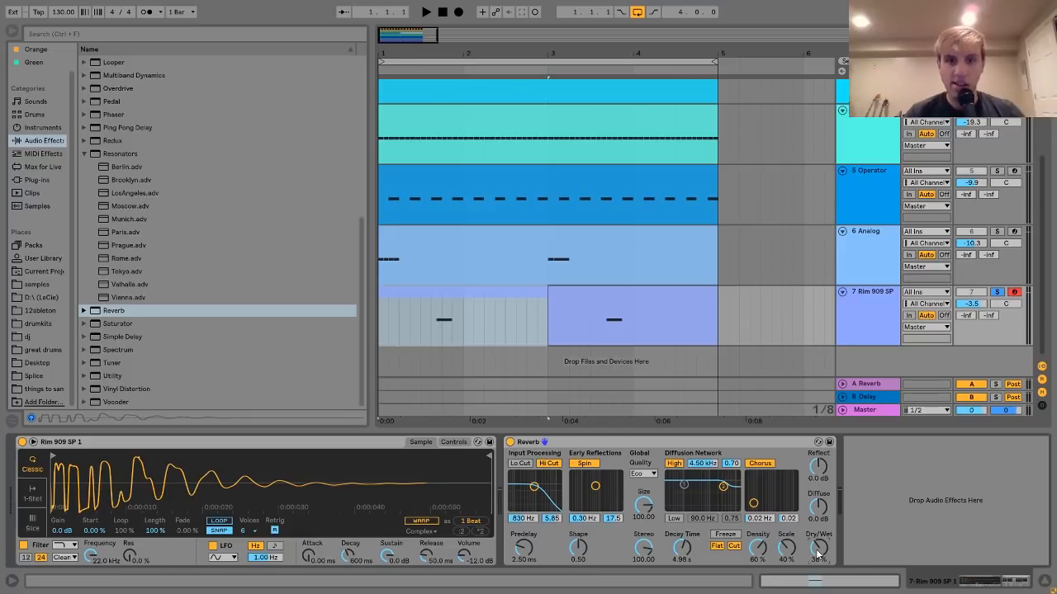
Audition the soloed, reverbed rim part from 1.3.1 and unsolo the track.
click(423, 335)
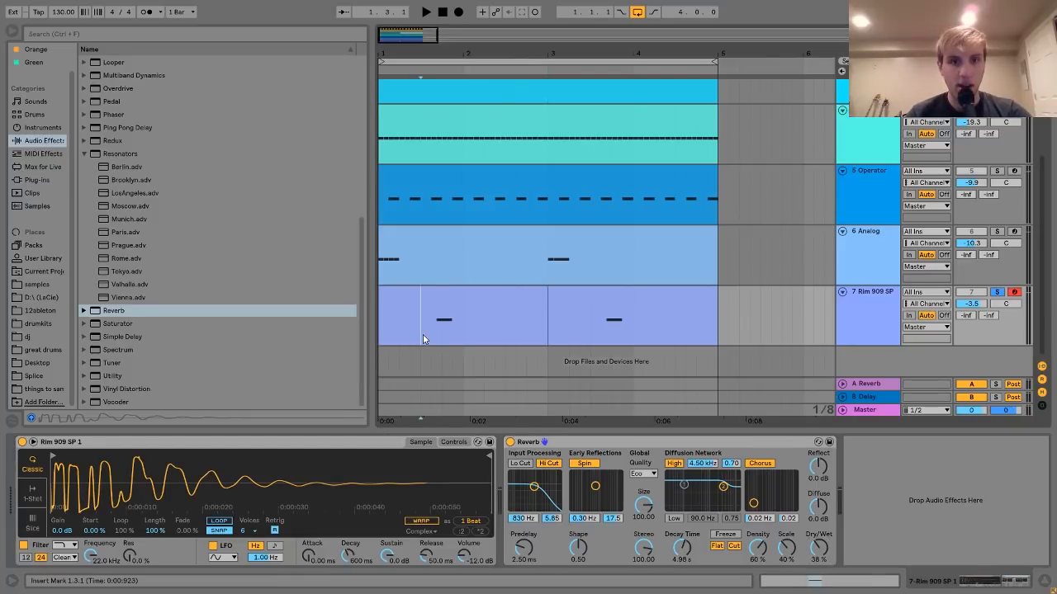
key(space)
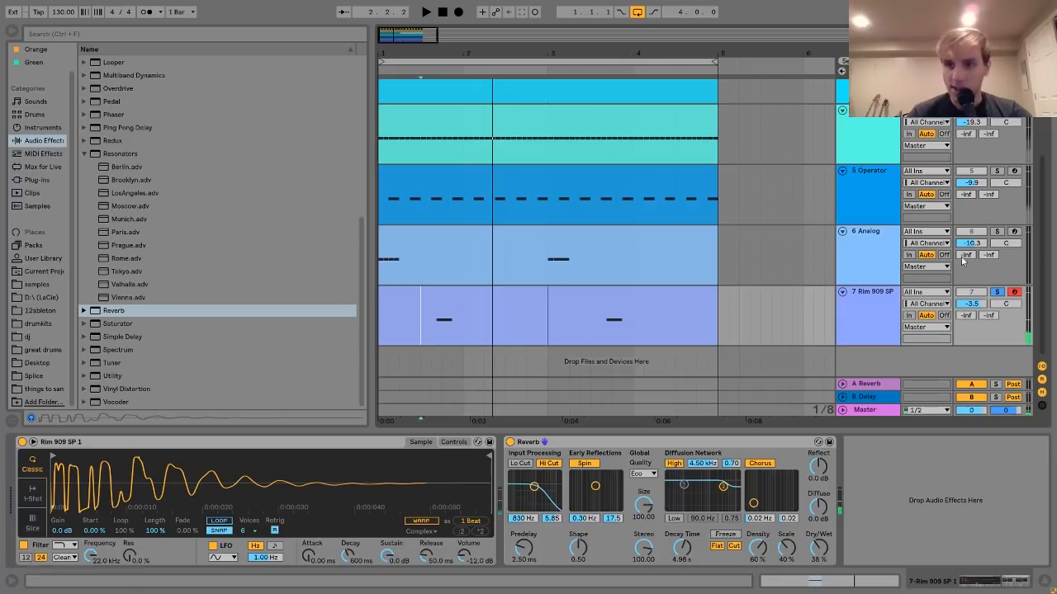
click(996, 294)
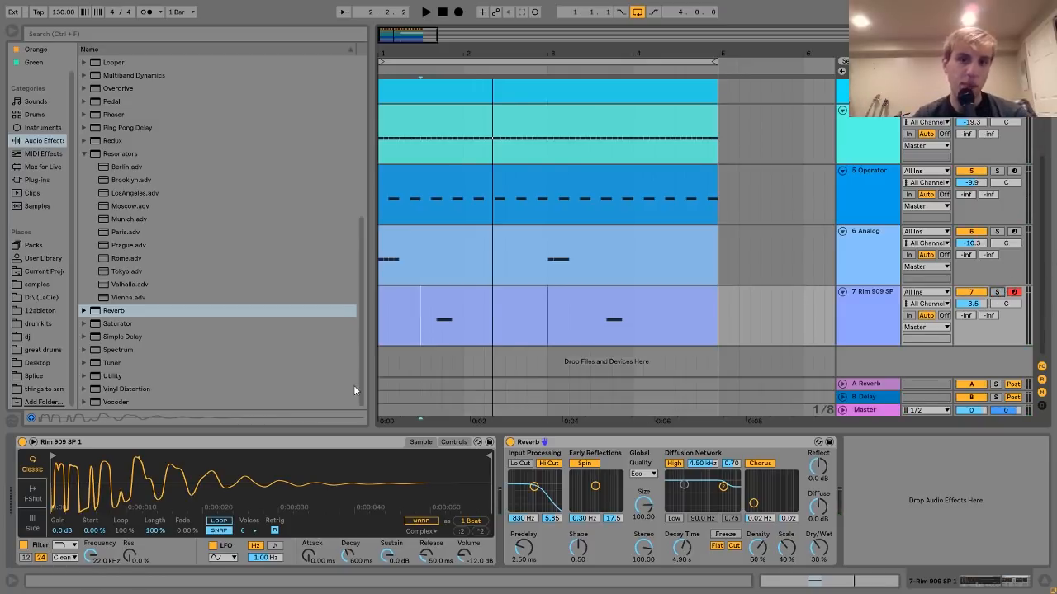
scroll(529, 135, up, 5)
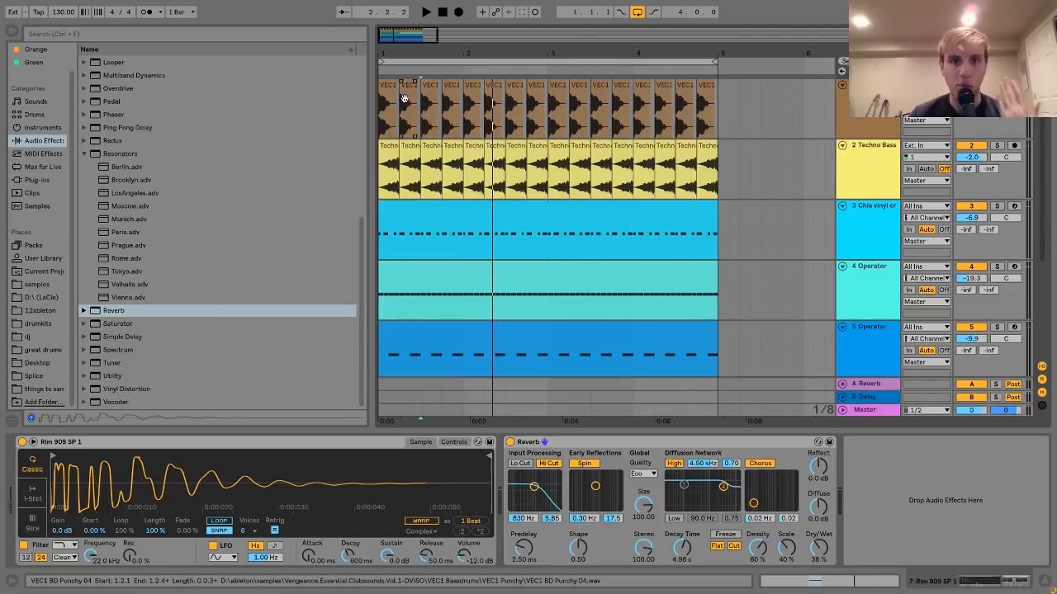
scroll(405, 98, down, 1)
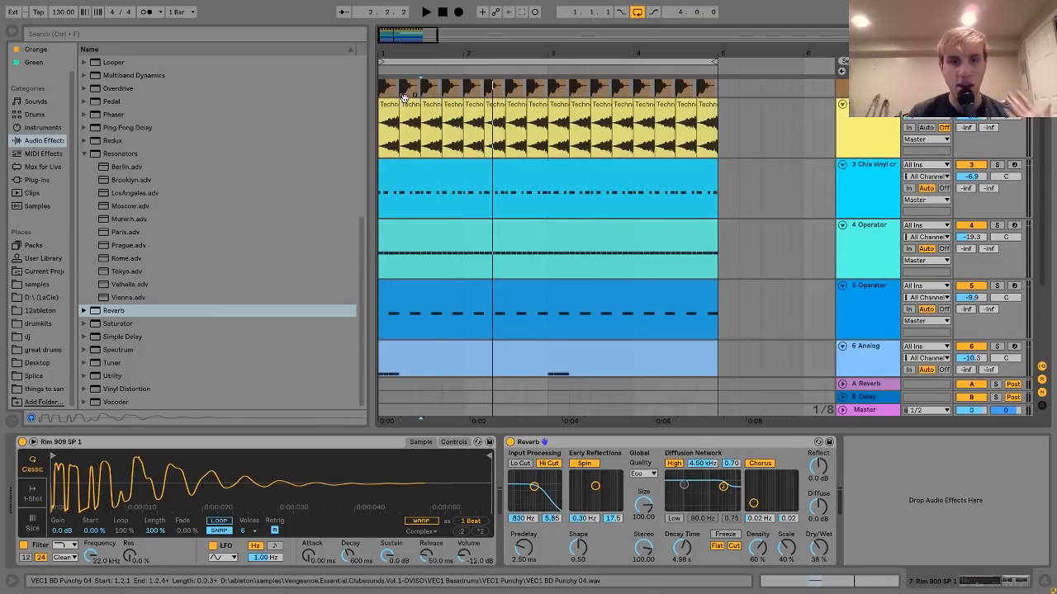
scroll(405, 98, down, 1)
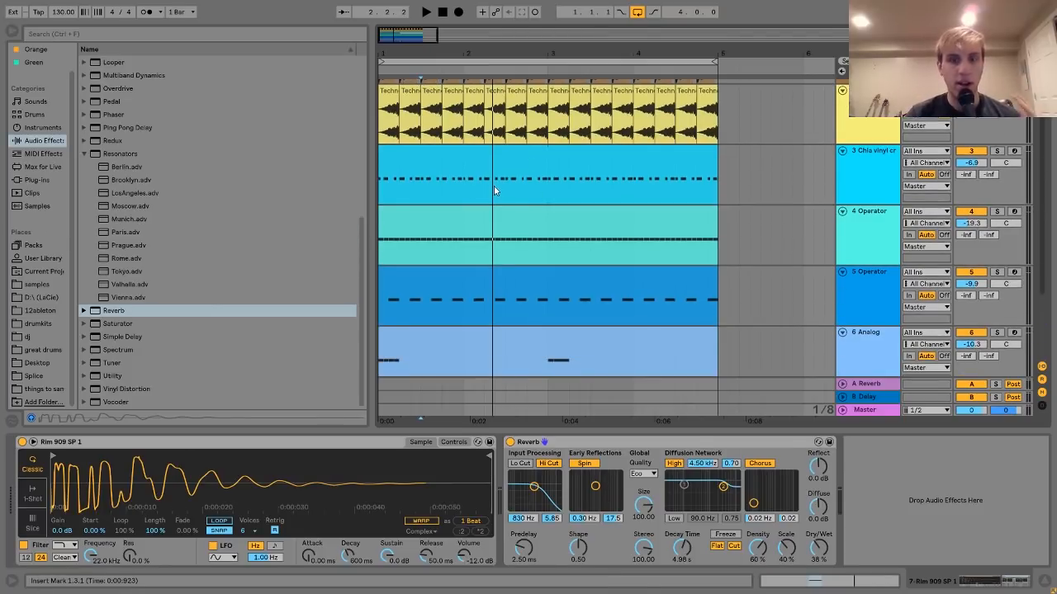
scroll(494, 190, down, 3)
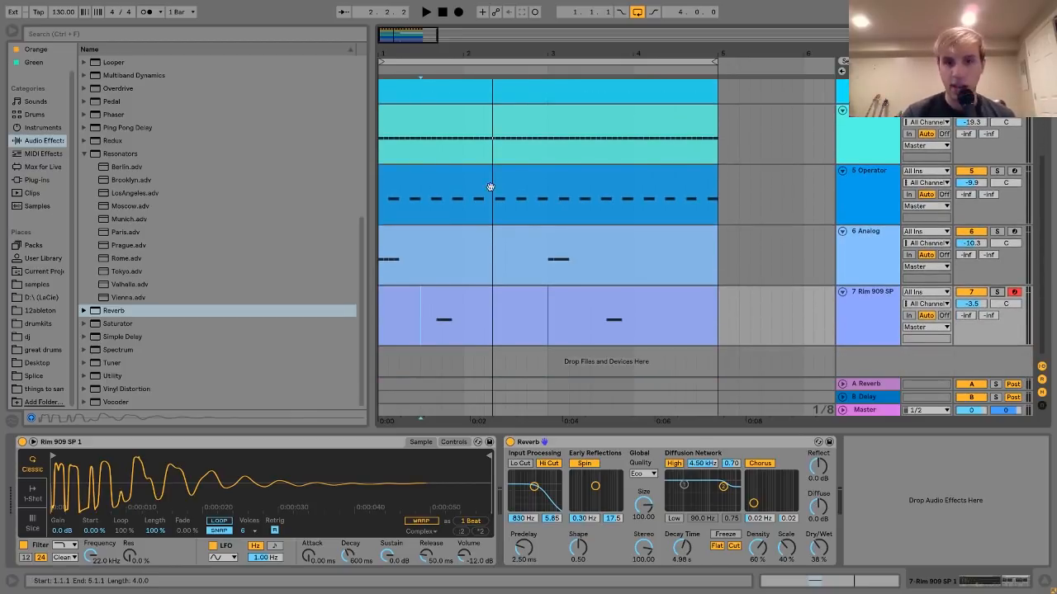
Play the full loop from the start and lower the Rim 909 track's volume to -5.2 dB.
click(445, 306)
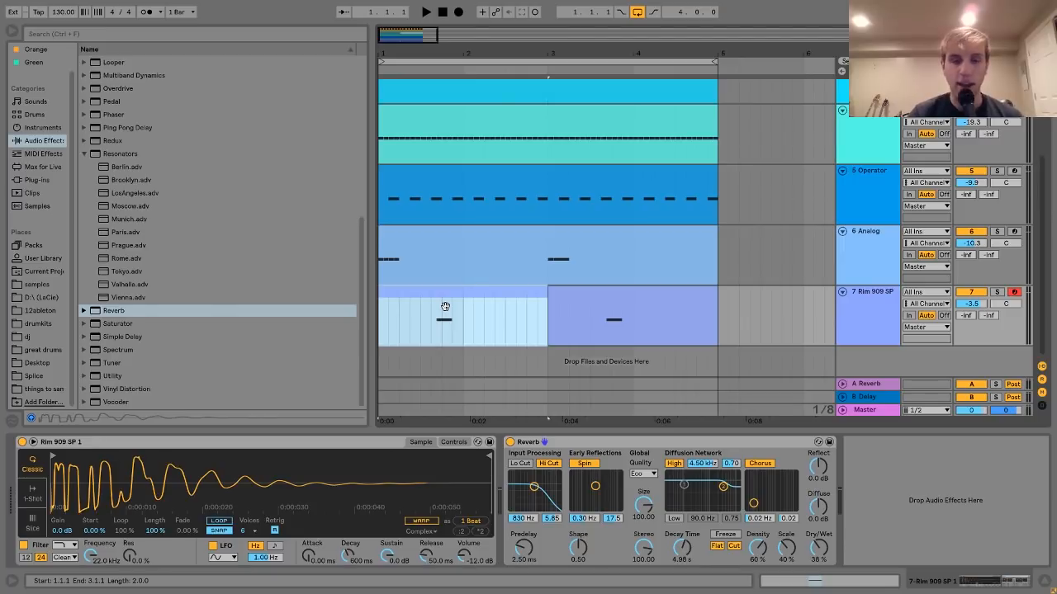
key(space)
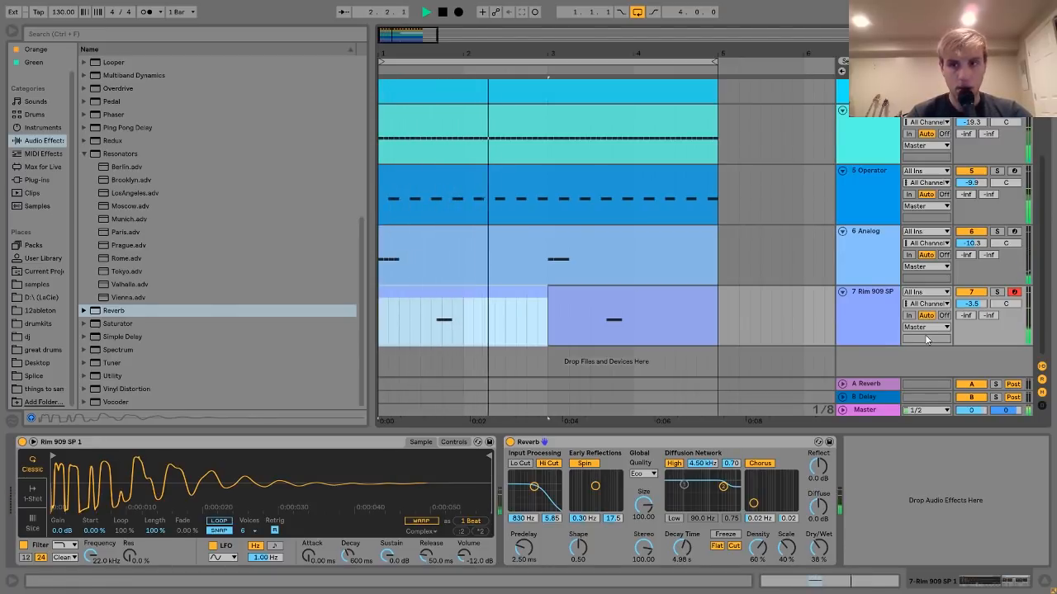
drag(972, 303, 977, 307)
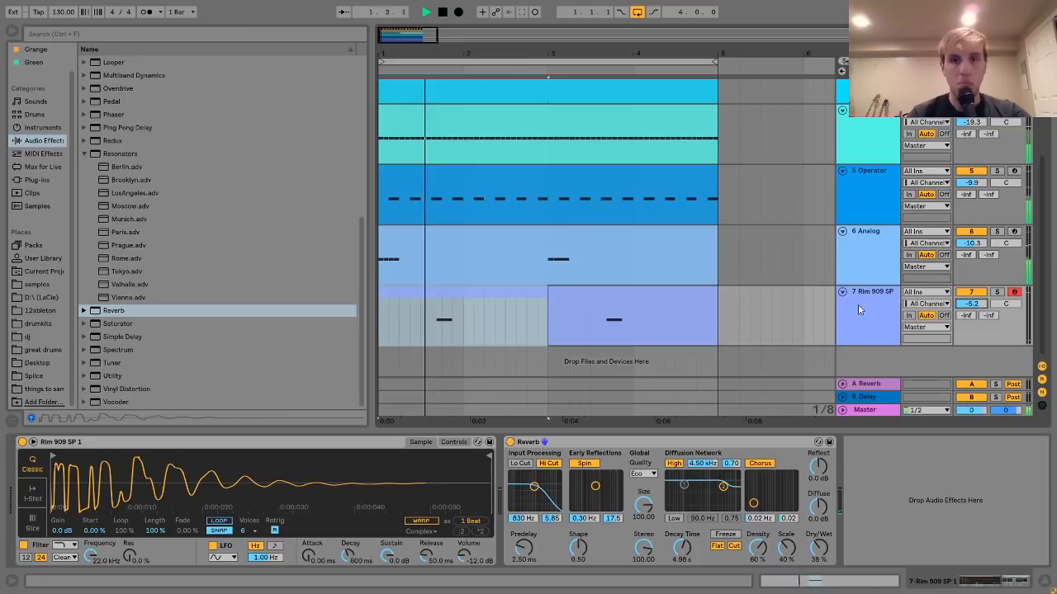
Stop the full-loop playback and examine the track and master levels in the Session View mixer.
scroll(857, 307, up, 5)
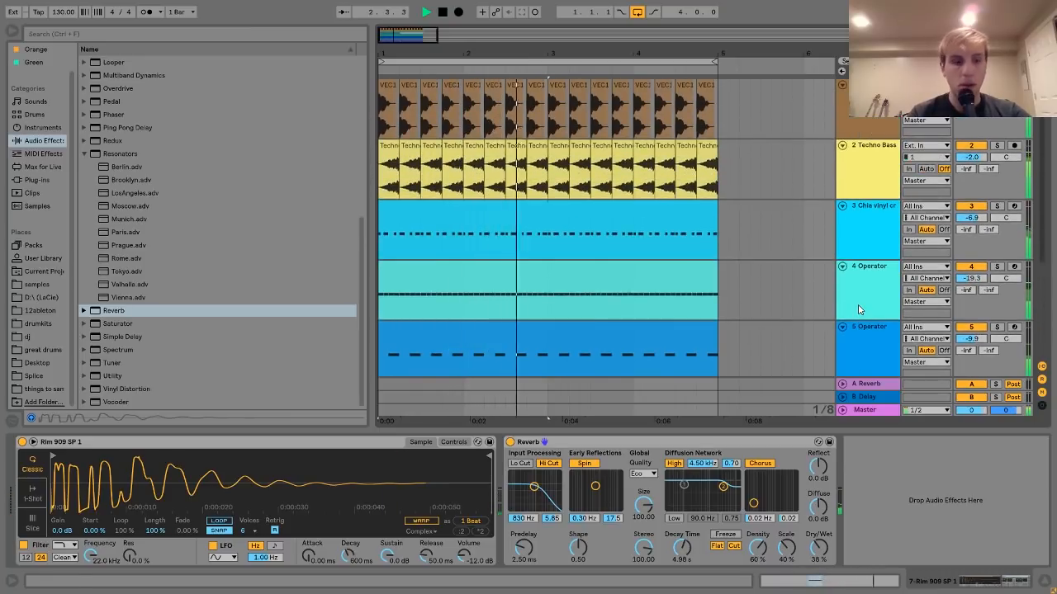
key(Tab)
key(Tab)
key(space)
key(Tab)
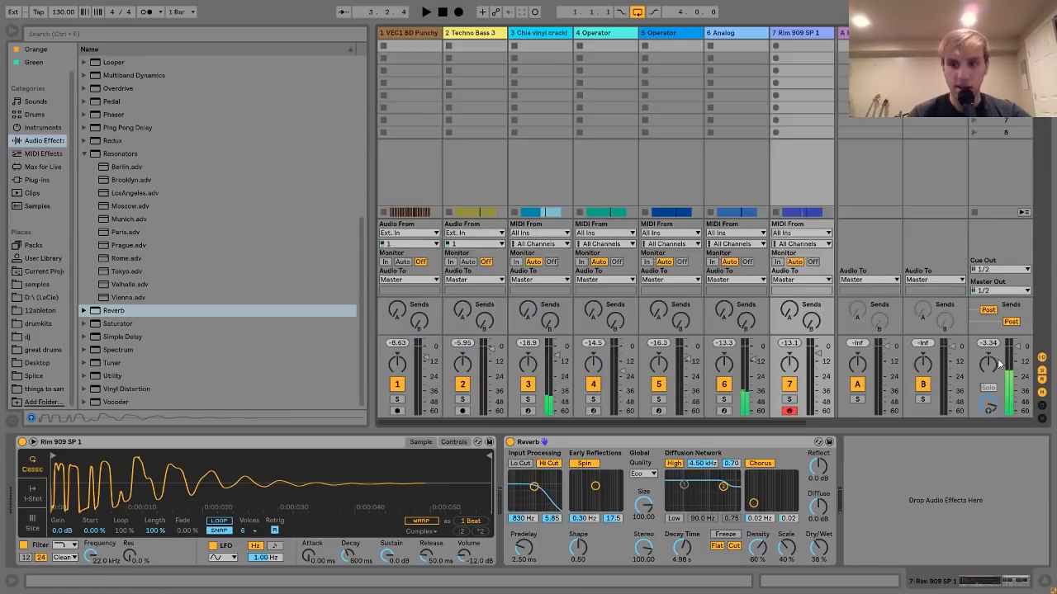
Return to the Arrangement View and fold all seven tracks.
key(Tab)
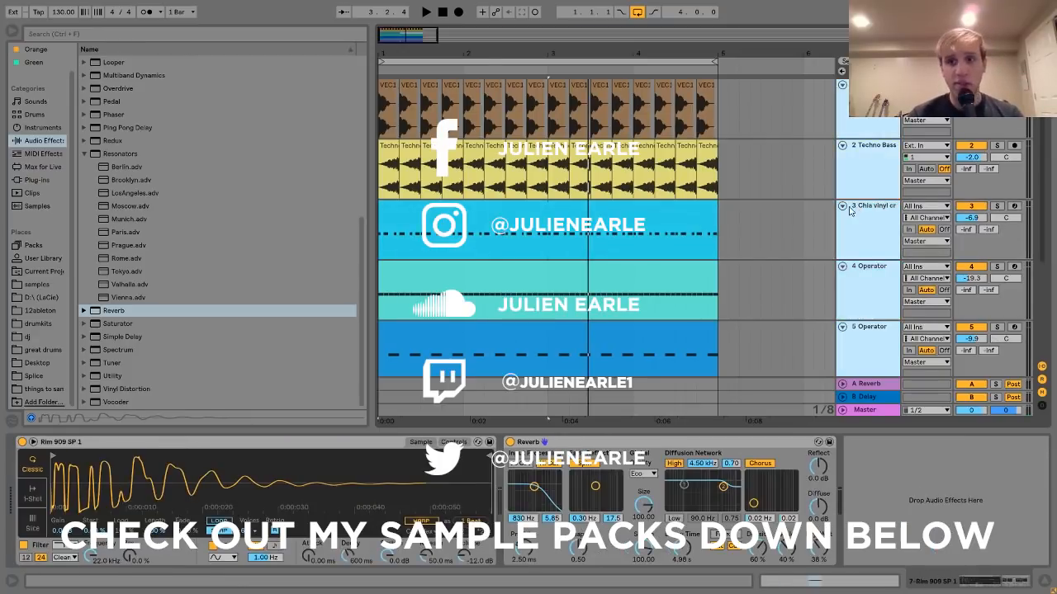
alt+click(842, 206)
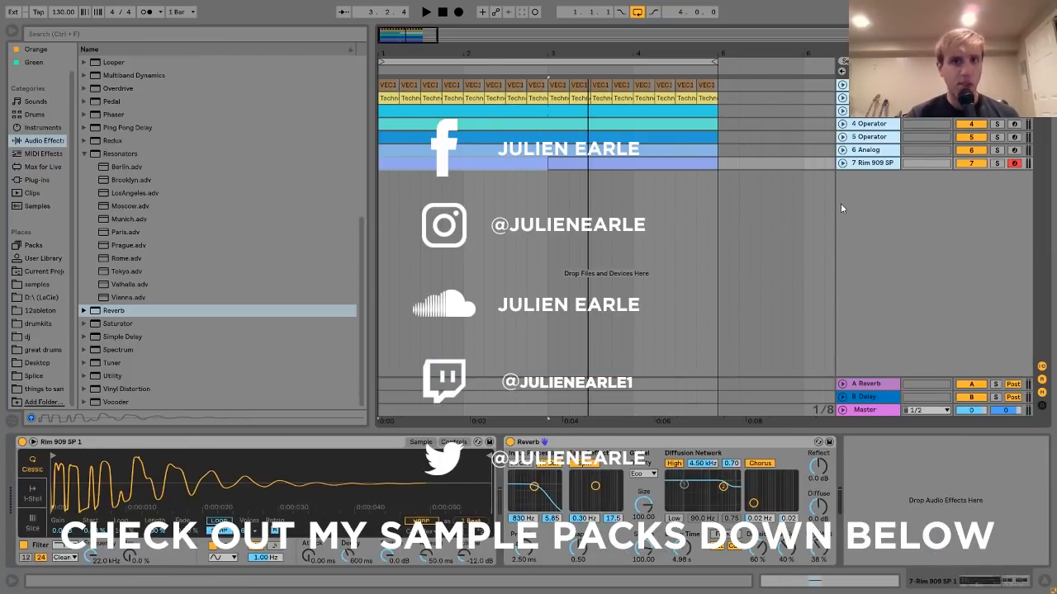